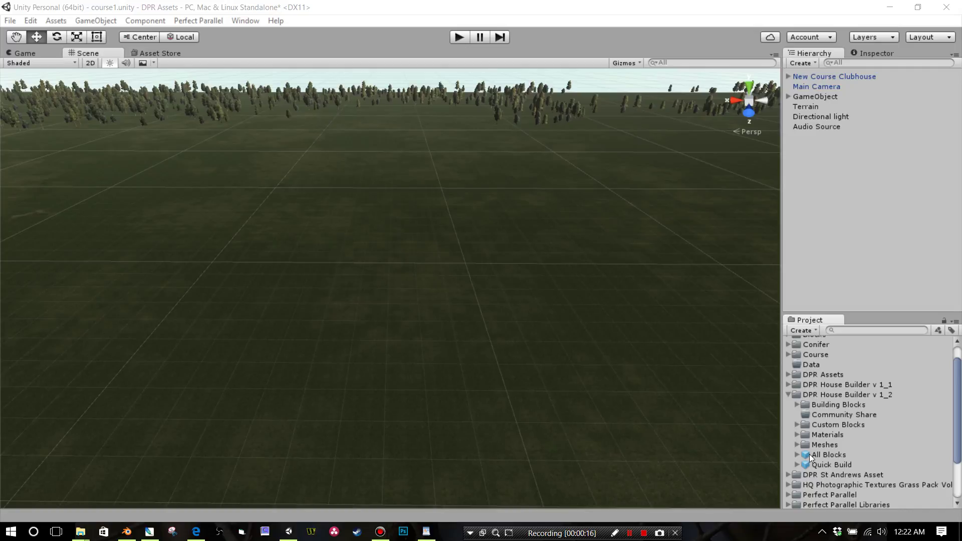
Step: Place the All Blocks prefab from the DPR House Builder v 1_2 folder on the open ground in the scene
drag(810, 454, 674, 411)
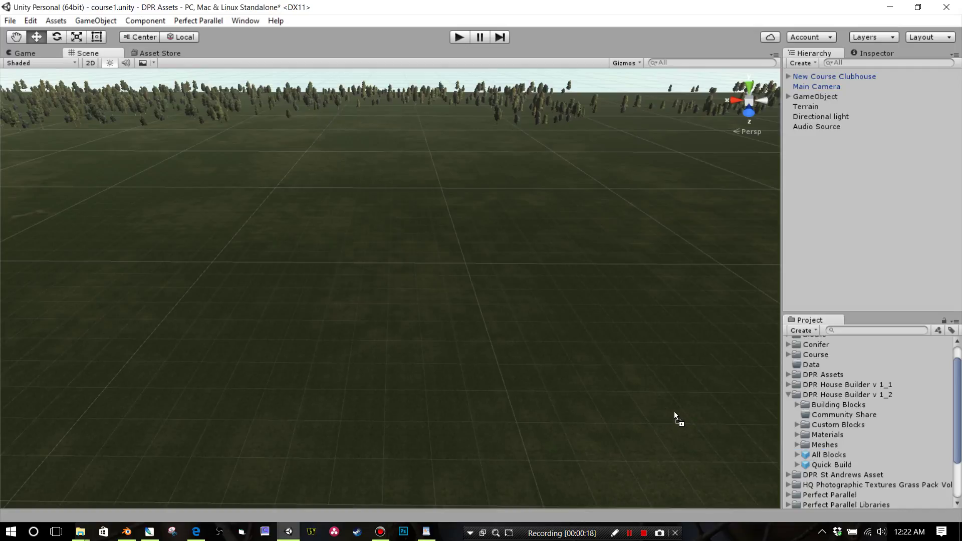
drag(522, 306, 426, 181)
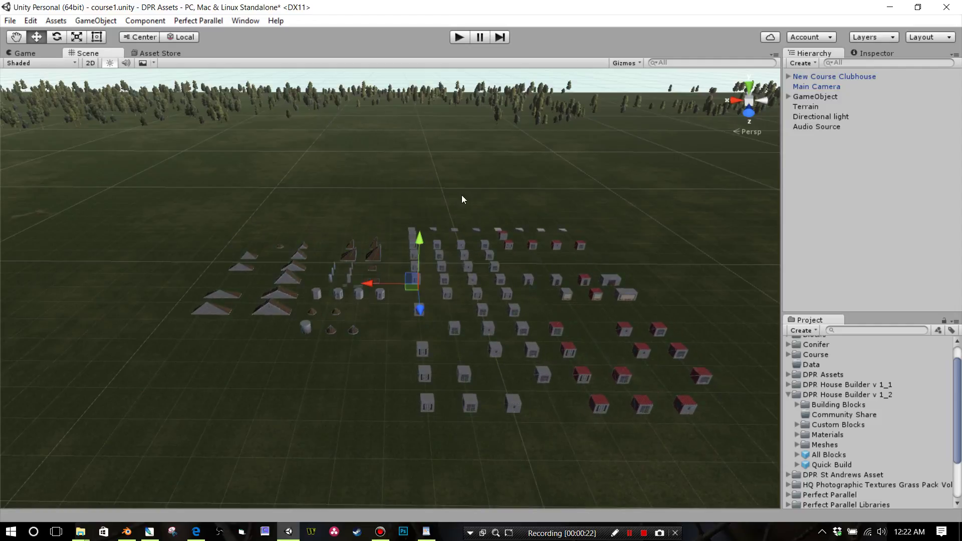
click(817, 396)
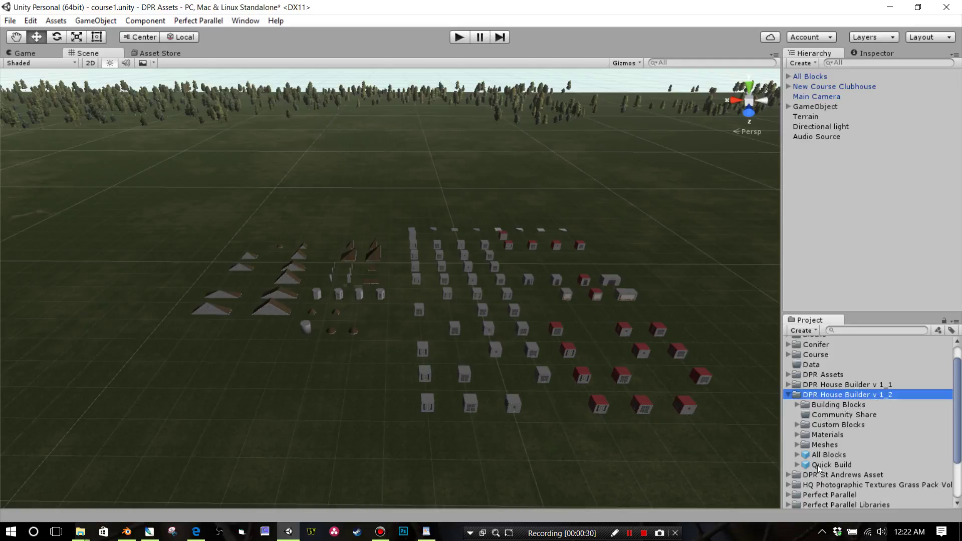
Step: Examine the full set of placed building blocks and roofs from several angles and distances
scroll(566, 414, up, 6)
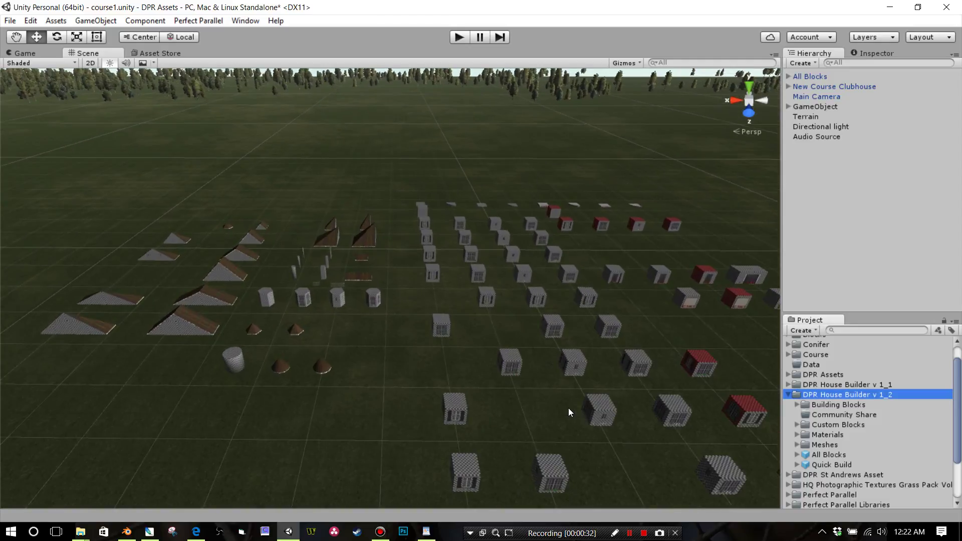
right_drag(583, 390, 440, 387)
middle_drag(593, 381, 523, 358)
scroll(523, 357, down, 3)
scroll(582, 391, down, 2)
scroll(586, 370, down, 4)
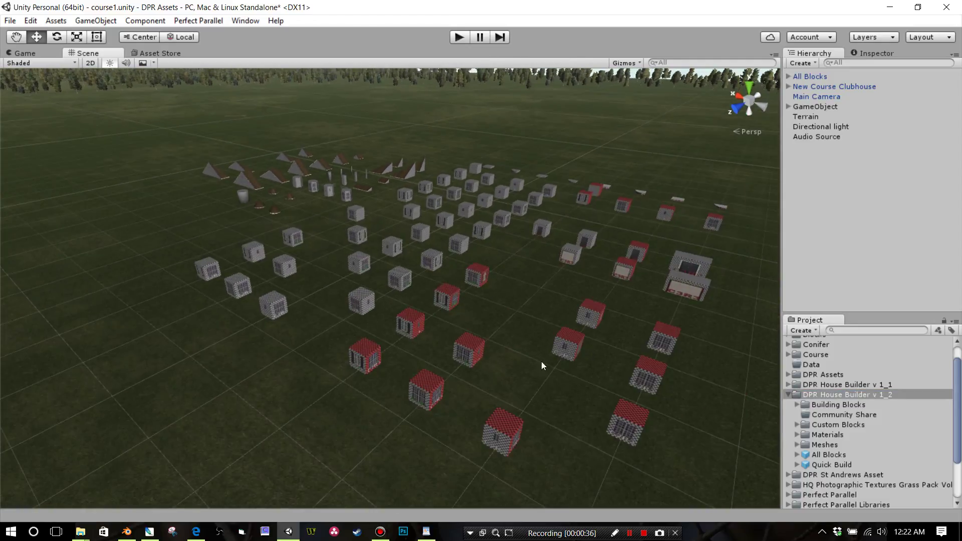
right_drag(541, 362, 614, 362)
middle_drag(507, 357, 567, 383)
scroll(567, 382, up, 6)
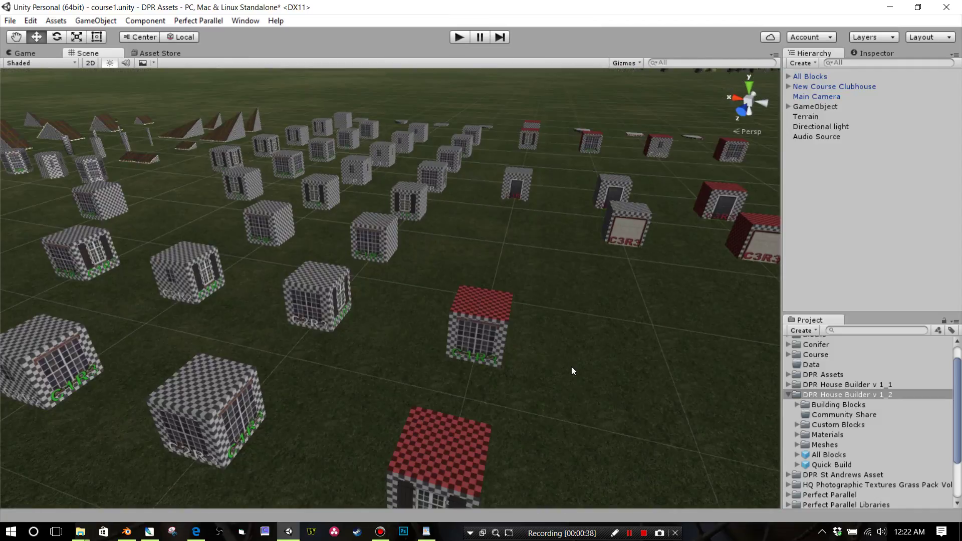
alt+drag(571, 371, 389, 367)
scroll(565, 312, down, 5)
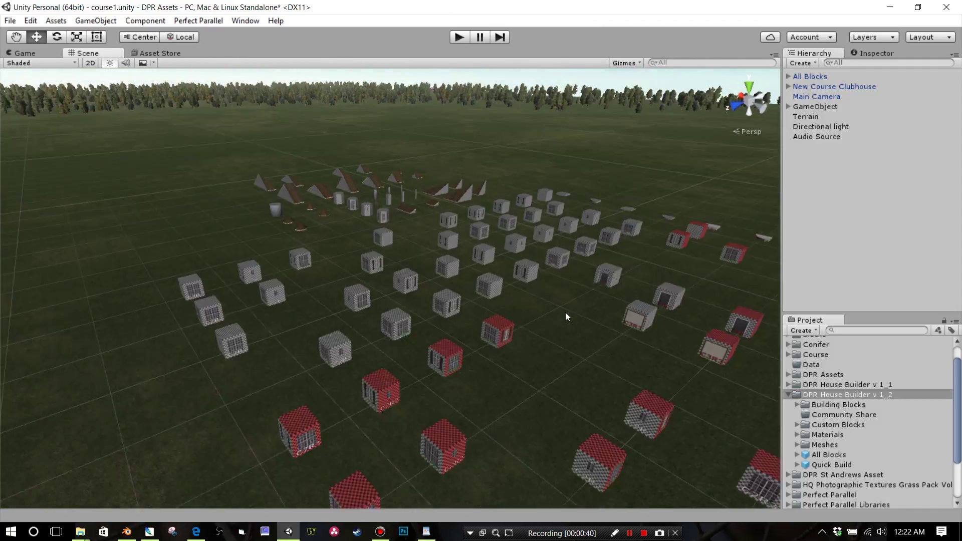
alt+drag(565, 311, 540, 329)
middle_drag(539, 329, 533, 389)
scroll(516, 331, up, 5)
alt+drag(452, 346, 608, 381)
middle_drag(561, 354, 661, 340)
alt+drag(660, 340, 577, 346)
scroll(609, 365, down, 6)
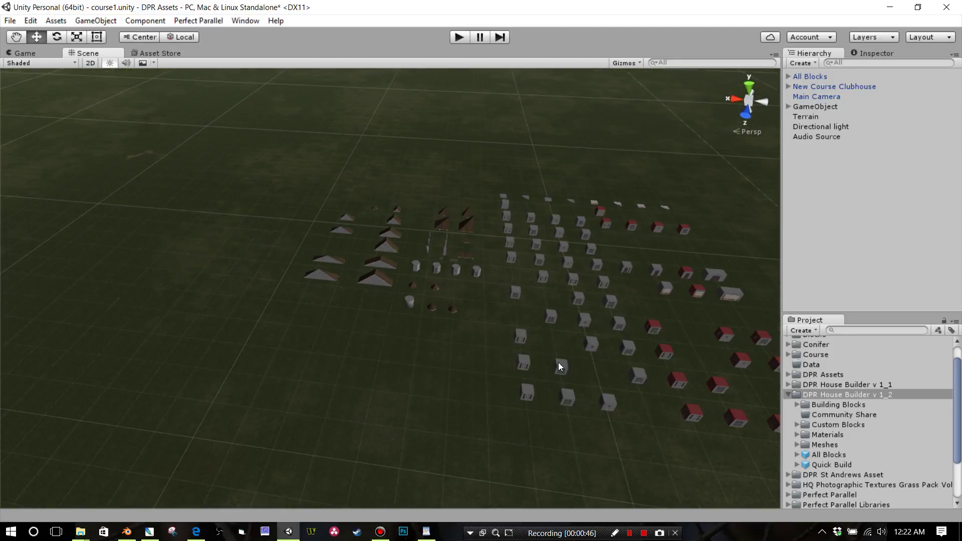
Step: Place the Quick Build prefab on the empty ground beside the All Blocks set
middle_drag(558, 362, 693, 395)
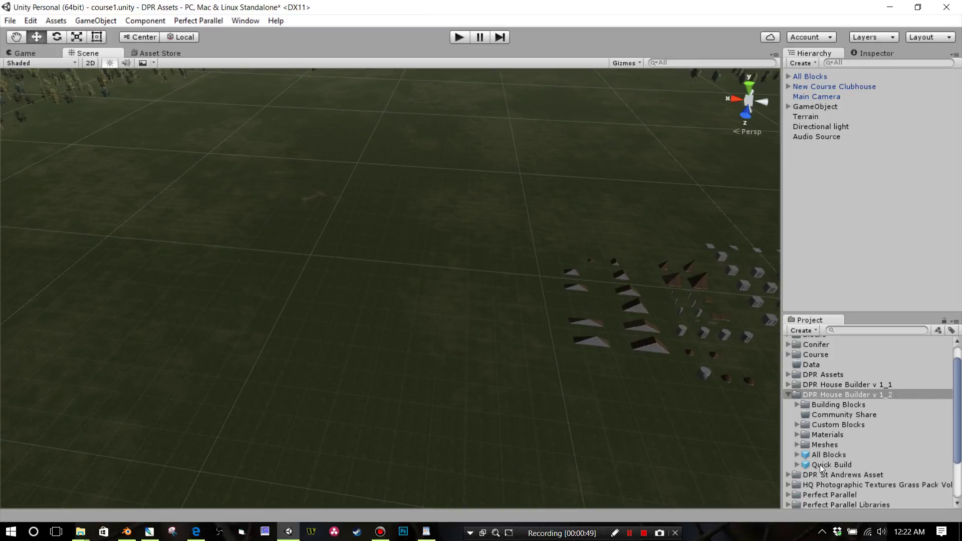
drag(820, 464, 363, 283)
scroll(455, 369, up, 6)
middle_drag(474, 387, 524, 360)
scroll(516, 380, down, 1)
scroll(590, 325, down, 5)
right_drag(516, 380, 553, 366)
middle_drag(553, 367, 568, 387)
scroll(570, 386, up, 3)
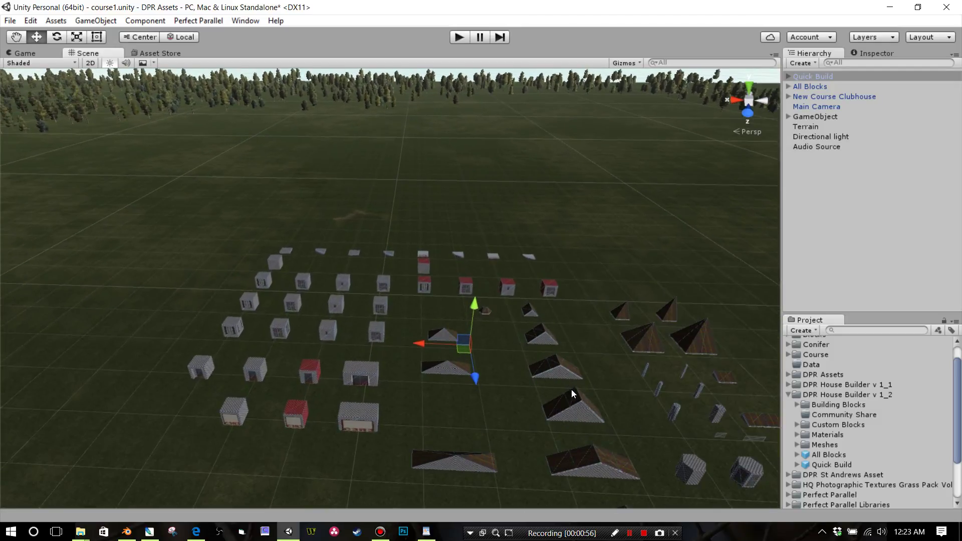
scroll(571, 389, down, 2)
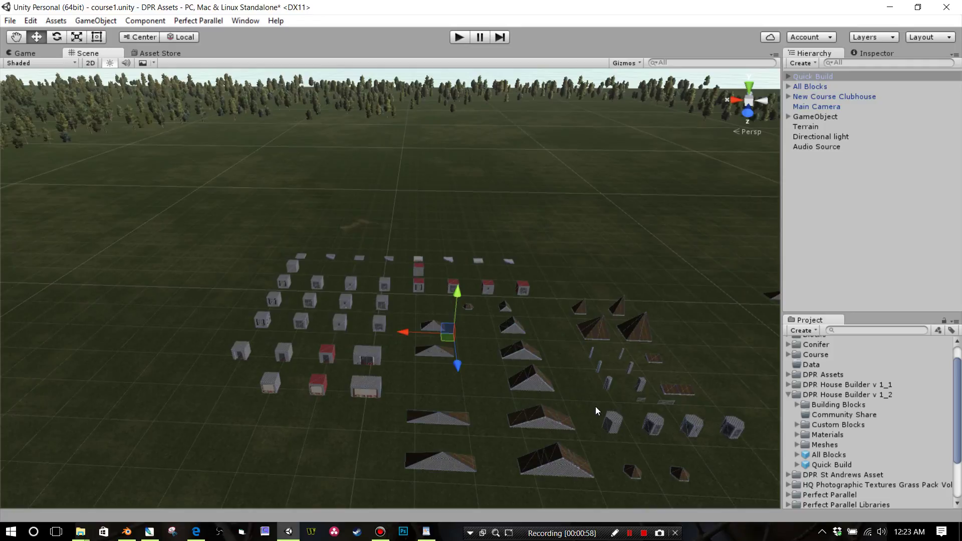
Step: Place the 2story_5by4 building from the Custom Blocks folder on the ground beside the Quick Build blocks
click(796, 425)
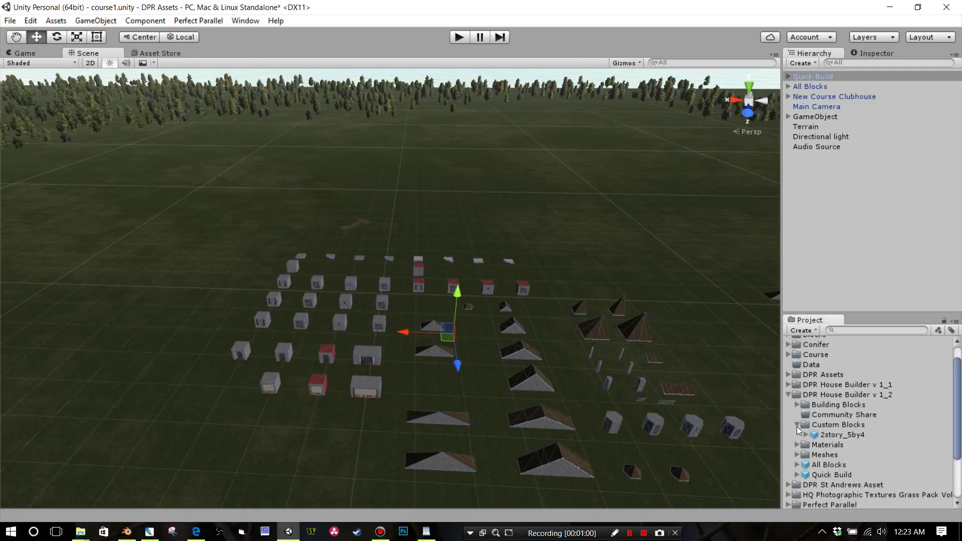
drag(842, 434, 311, 223)
scroll(311, 314, up, 2)
middle_drag(311, 314, 383, 327)
scroll(353, 331, up, 3)
scroll(367, 323, up, 3)
scroll(360, 340, down, 8)
scroll(409, 286, up, 2)
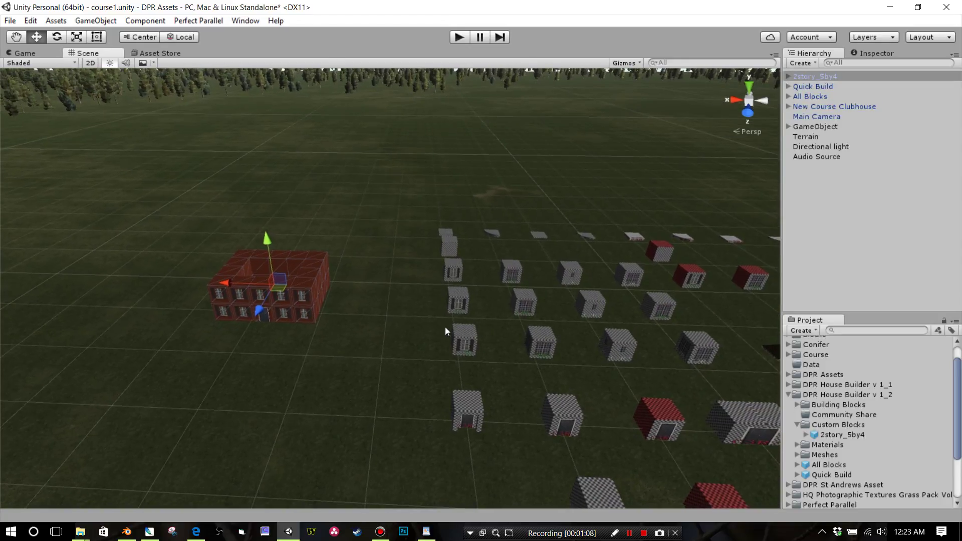
Step: Look over the Quick Build wall blocks and roof pieces next to the two-story building
scroll(447, 328, down, 2)
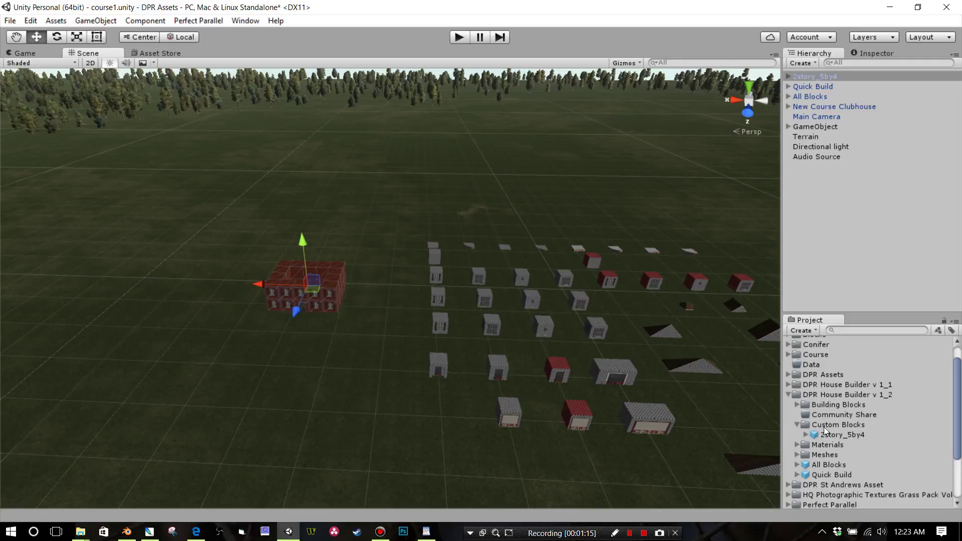
scroll(614, 398, up, 4)
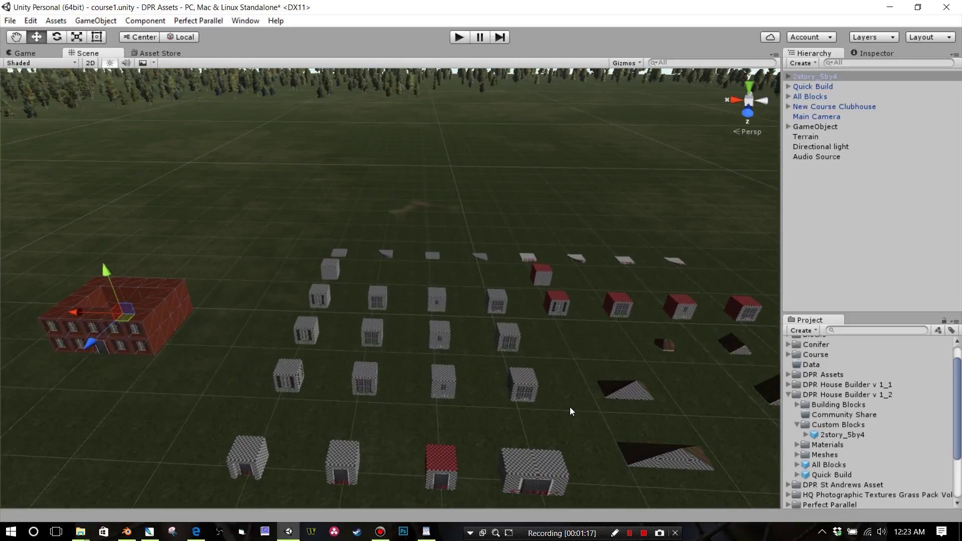
scroll(570, 410, down, 3)
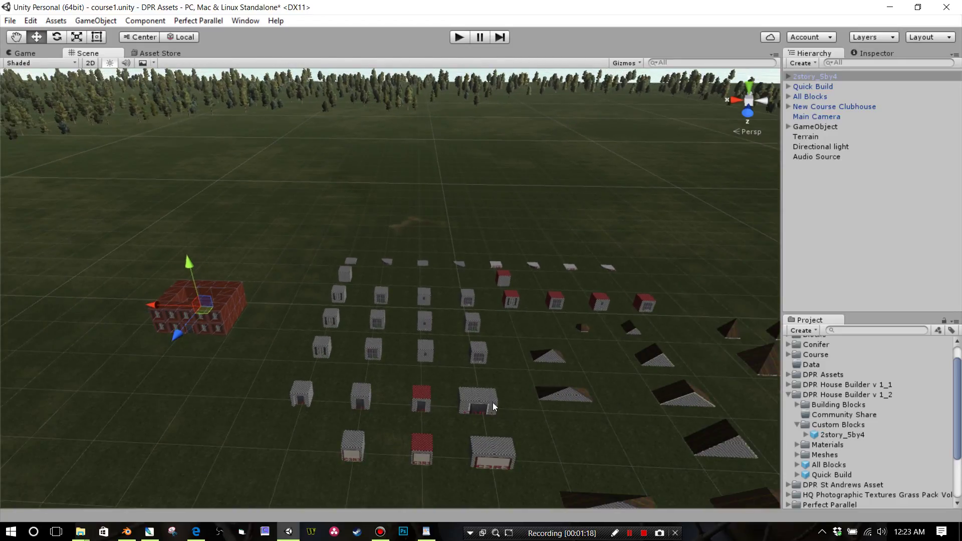
scroll(492, 402, up, 3)
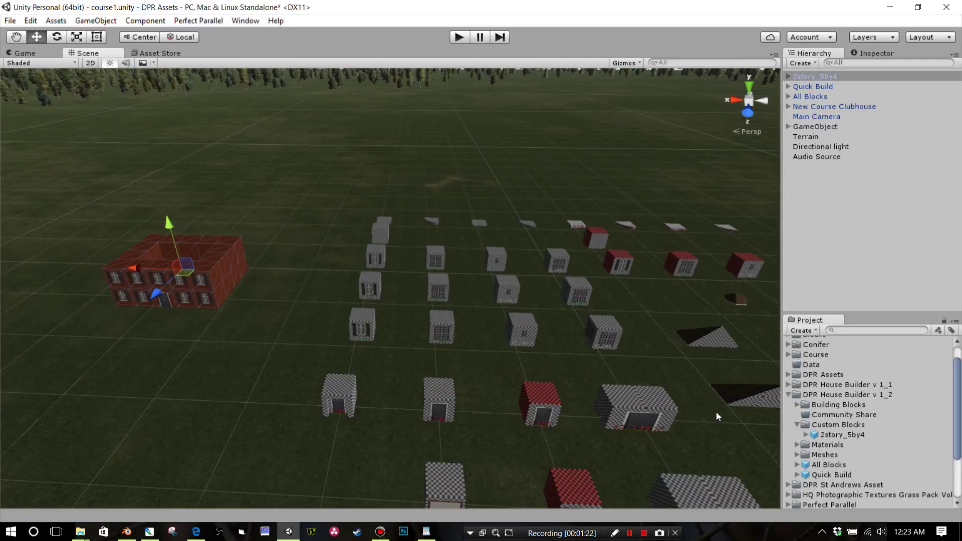
scroll(717, 411, down, 4)
middle_drag(636, 374, 555, 385)
scroll(556, 384, up, 3)
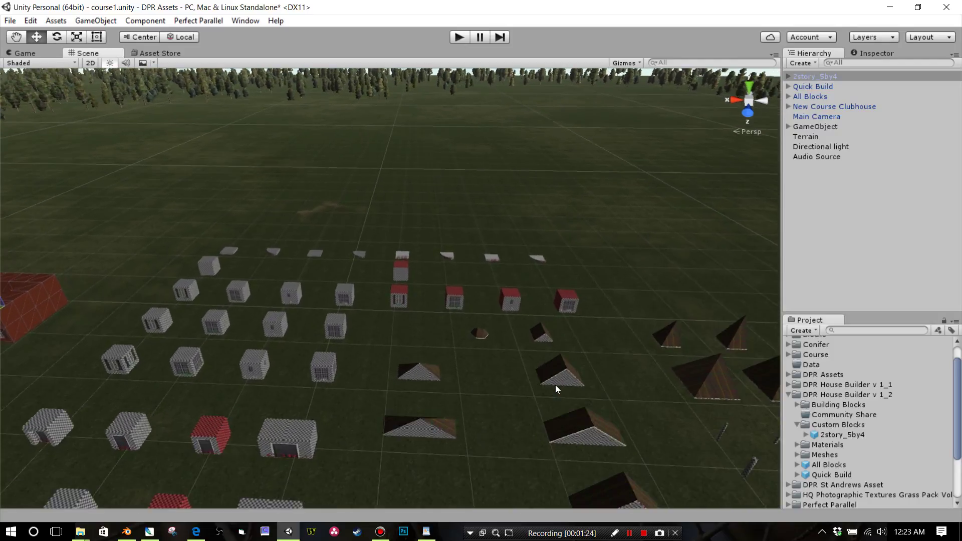
scroll(559, 387, down, 3)
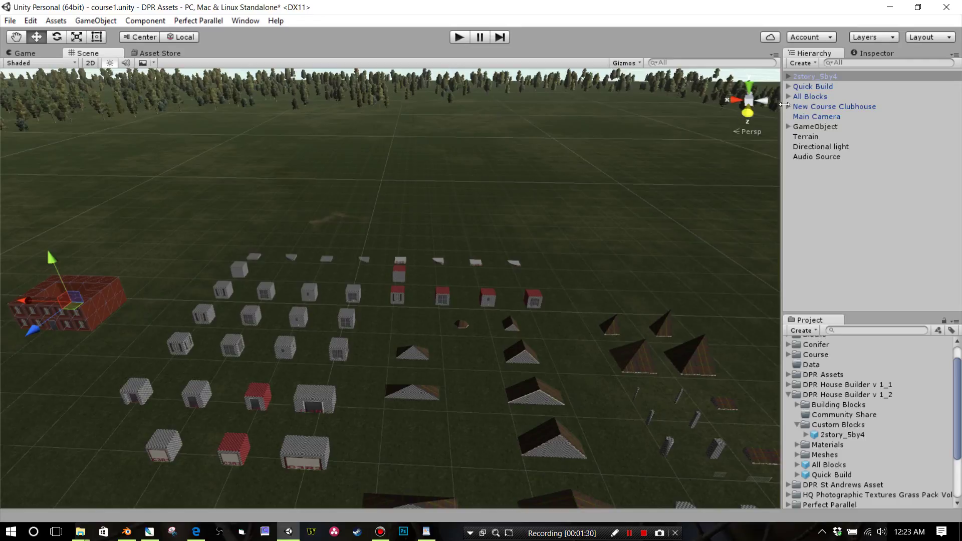
Step: Move all child blocks out of the Quick Build parent to the hierarchy's top level, accepting the break of the prefab instance
click(789, 85)
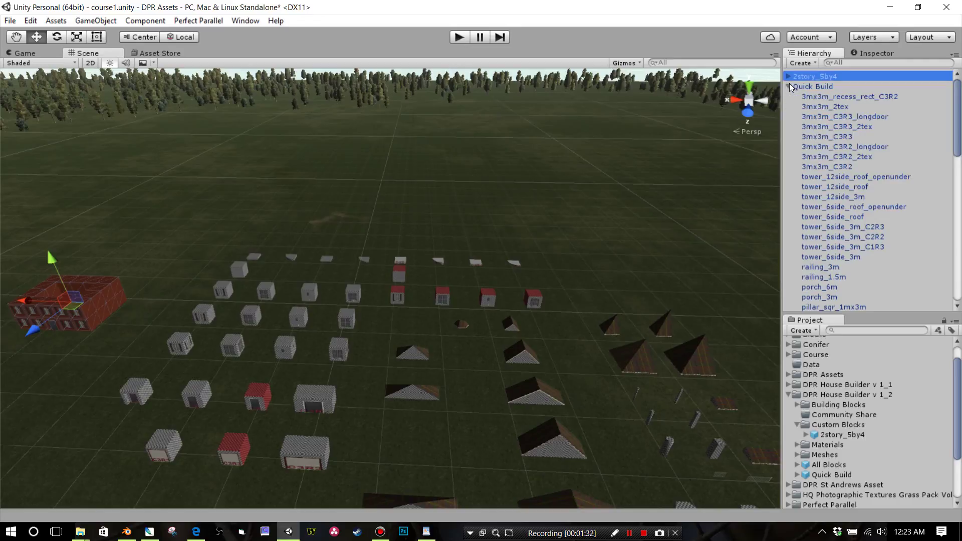
click(814, 96)
scroll(822, 131, down, 10)
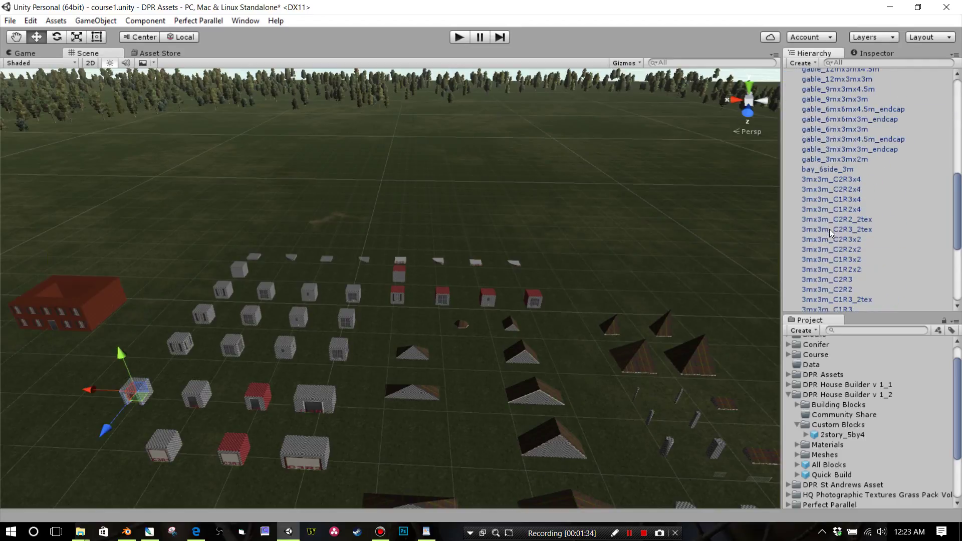
scroll(829, 242, down, 6)
shift+click(825, 234)
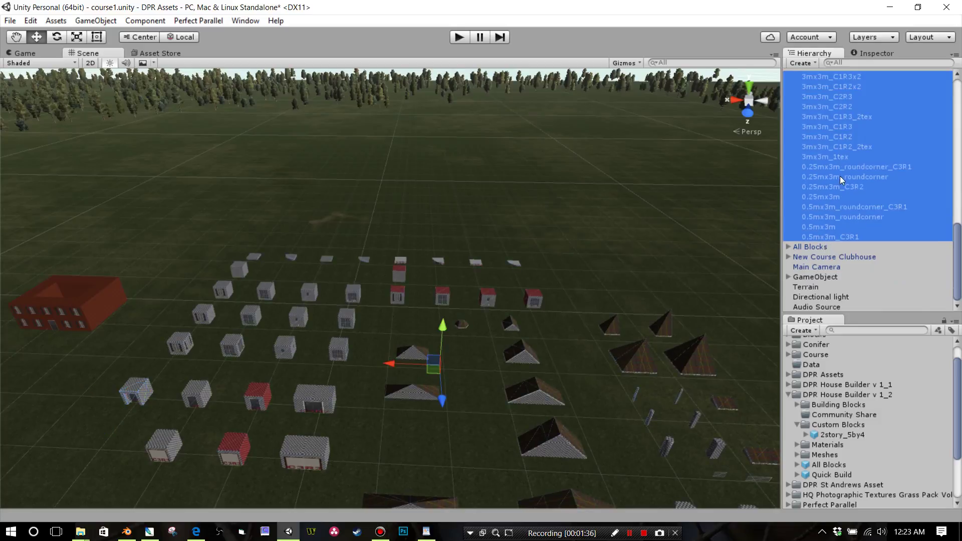
scroll(840, 175, up, 15)
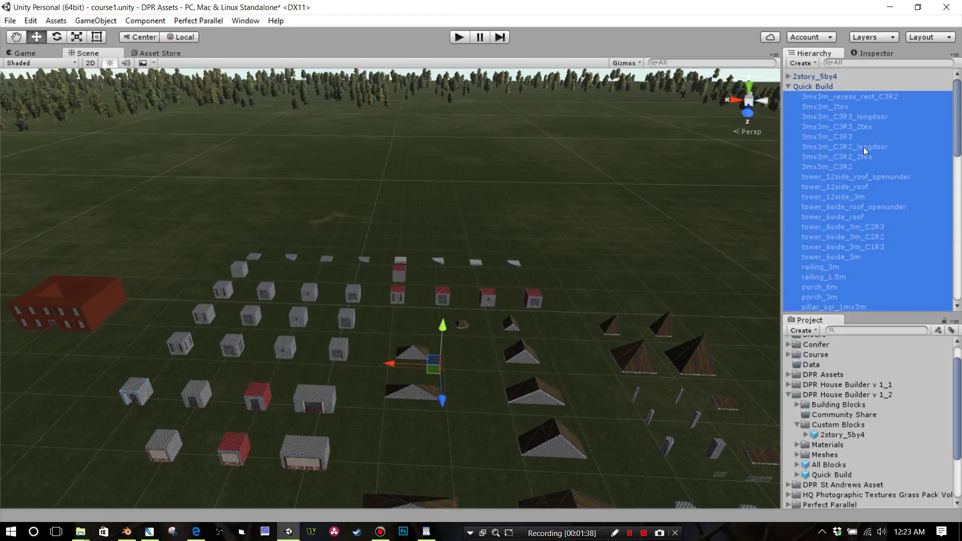
drag(814, 110, 819, 82)
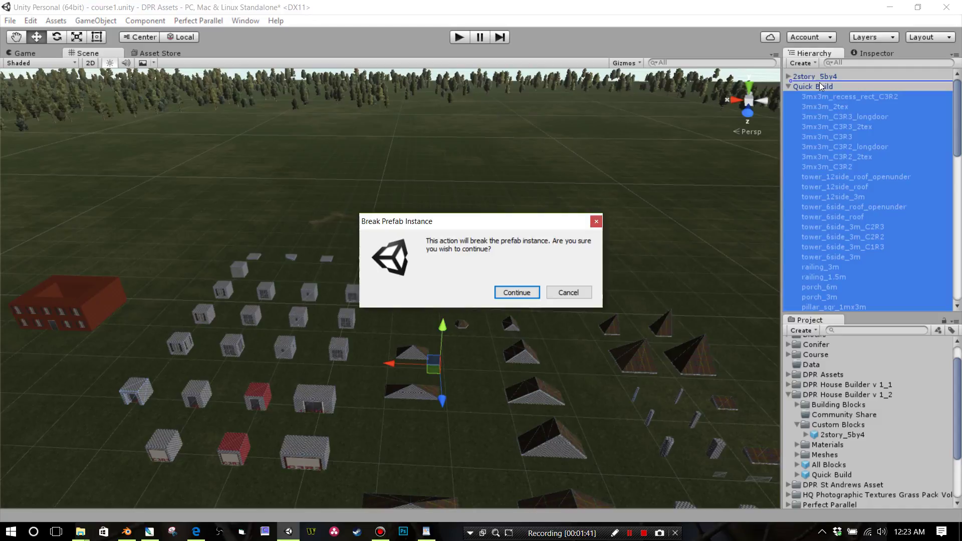
click(518, 292)
scroll(840, 143, down, 3)
scroll(843, 149, up, 3)
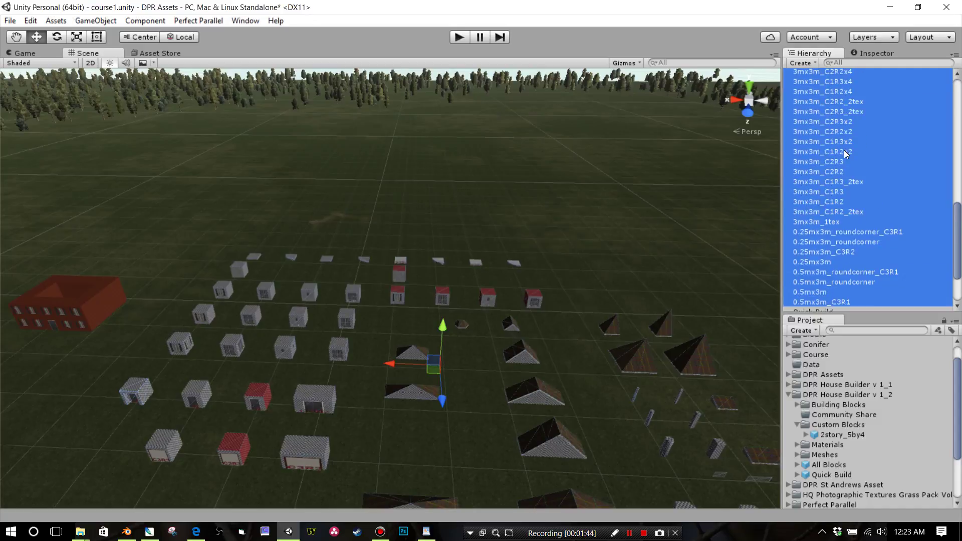
Step: Examine the labeled window and wall blocks of the Quick Build set up close
middle_drag(305, 420, 428, 407)
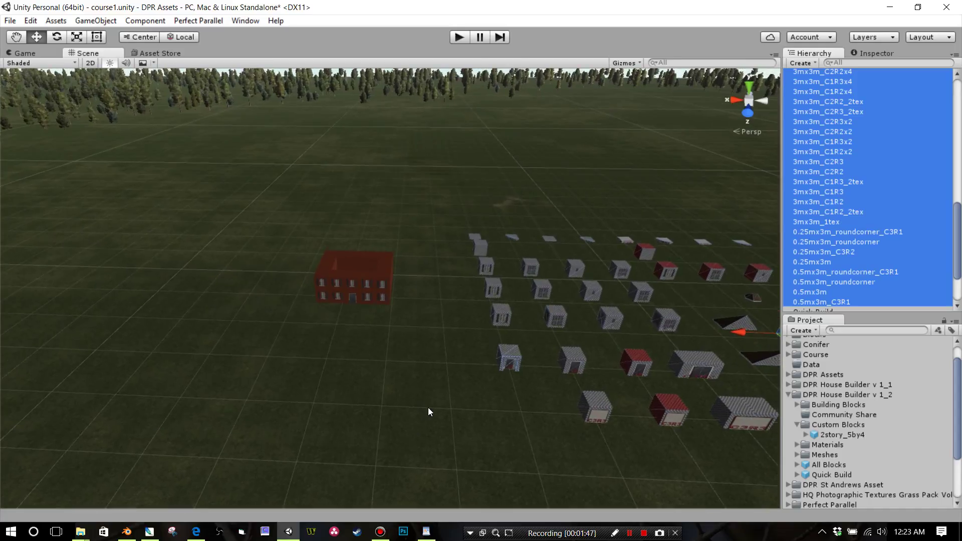
scroll(427, 407, up, 5)
middle_drag(491, 383, 435, 371)
scroll(435, 371, up, 3)
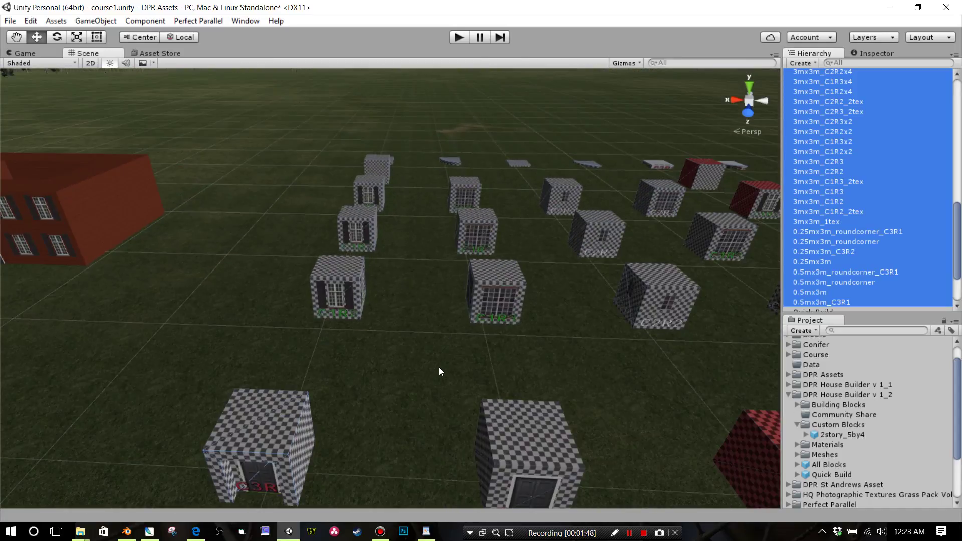
right_drag(439, 367, 432, 340)
scroll(432, 341, up, 2)
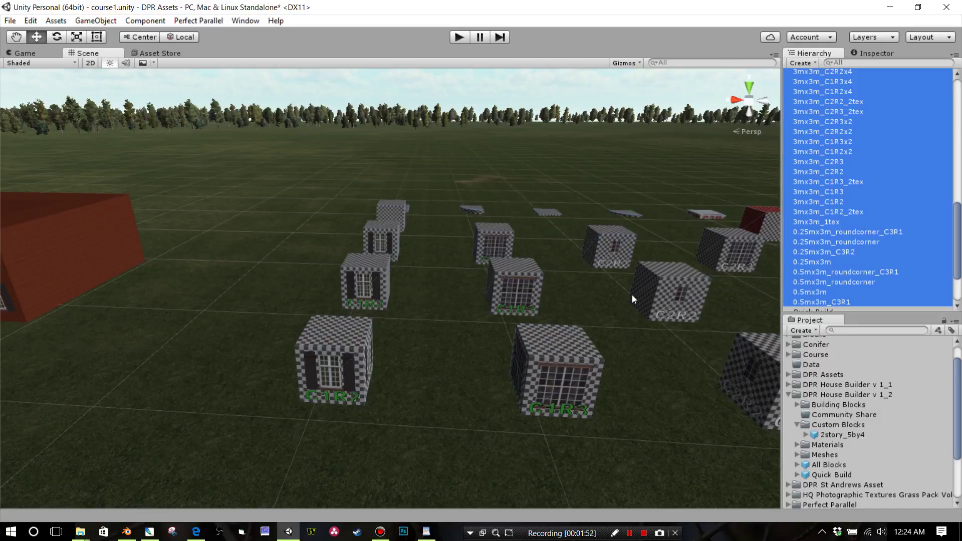
drag(782, 291, 816, 292)
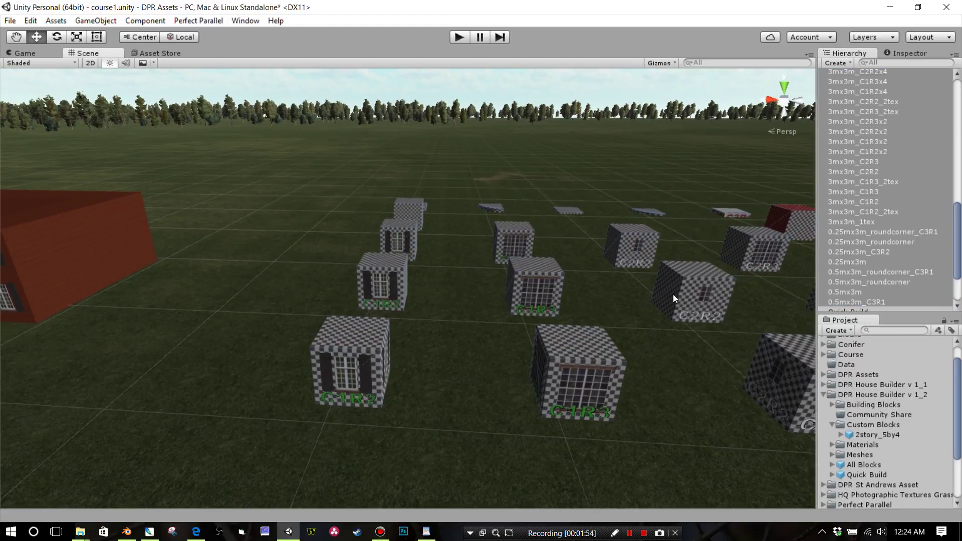
middle_drag(545, 307, 560, 341)
scroll(560, 342, up, 3)
right_drag(570, 349, 636, 342)
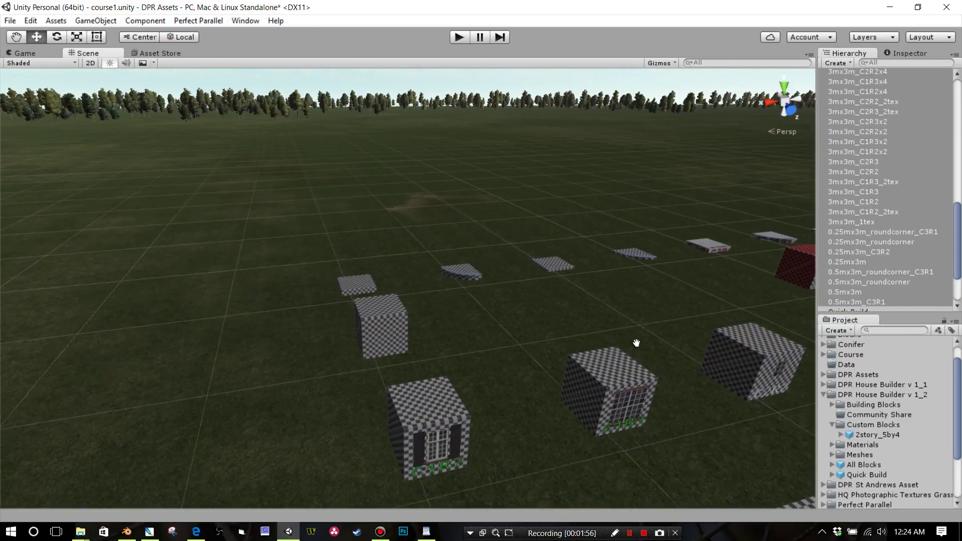
middle_drag(636, 342, 634, 330)
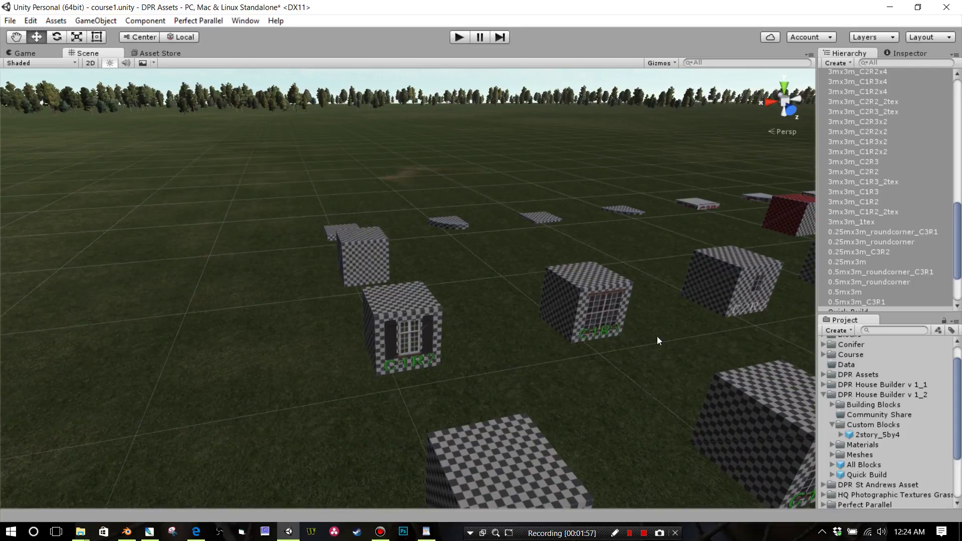
Step: Widen the project area and list the contents of the Base materials folder in DPR House Builder v 1_2, with Base - Custom collapsed
click(826, 394)
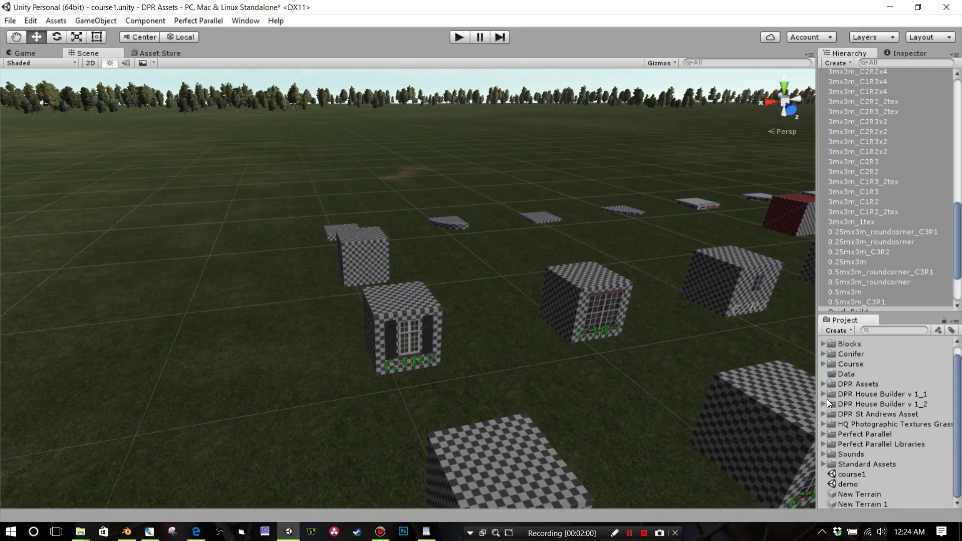
click(824, 404)
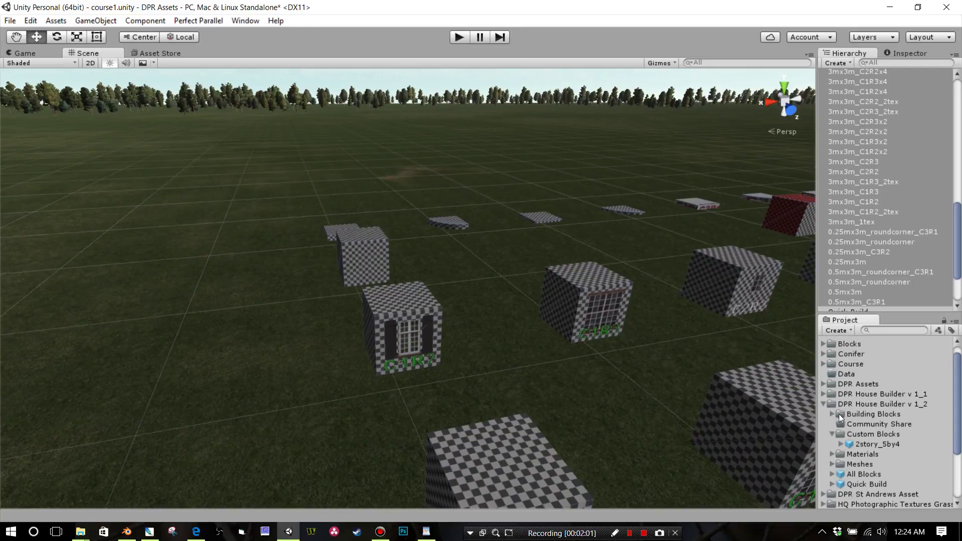
click(832, 455)
scroll(844, 455, down, 3)
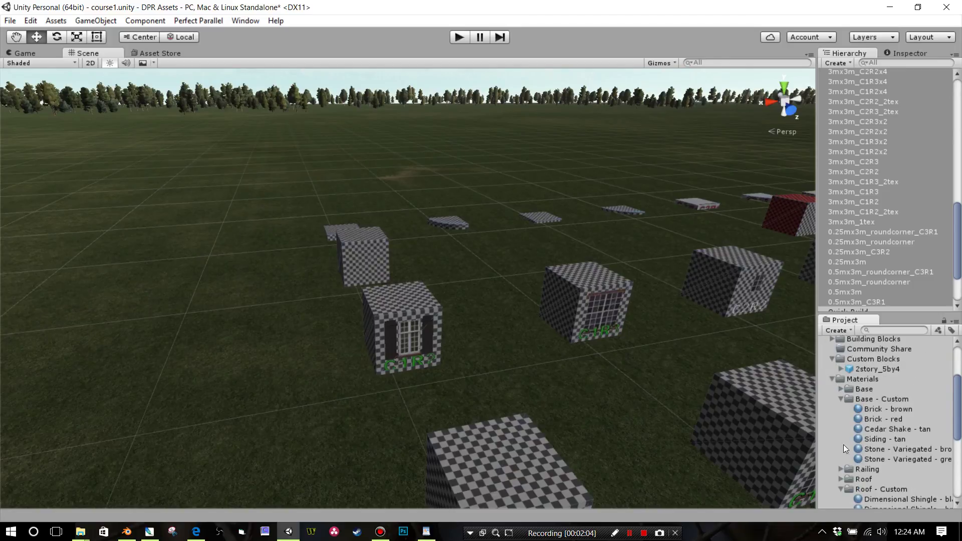
drag(818, 408, 774, 397)
click(799, 399)
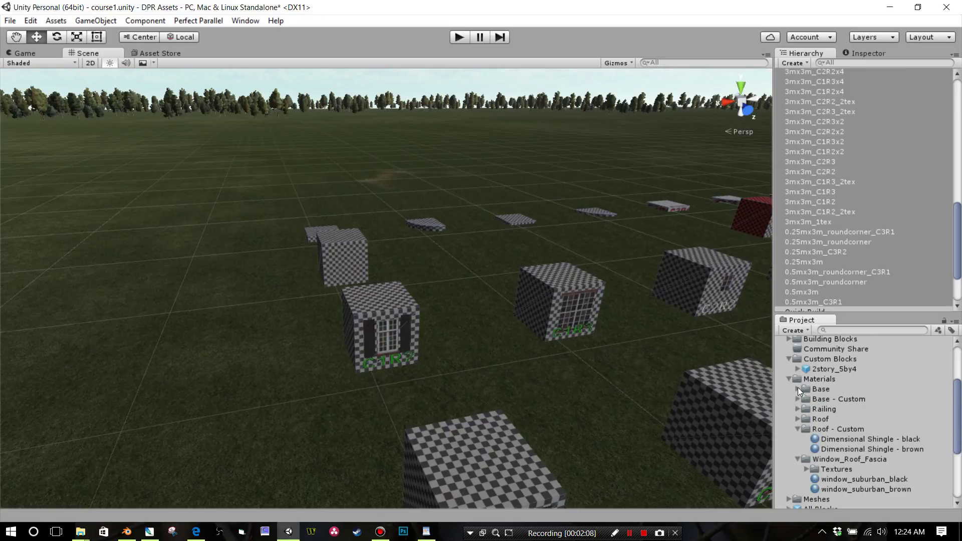
click(798, 389)
scroll(830, 410, down, 3)
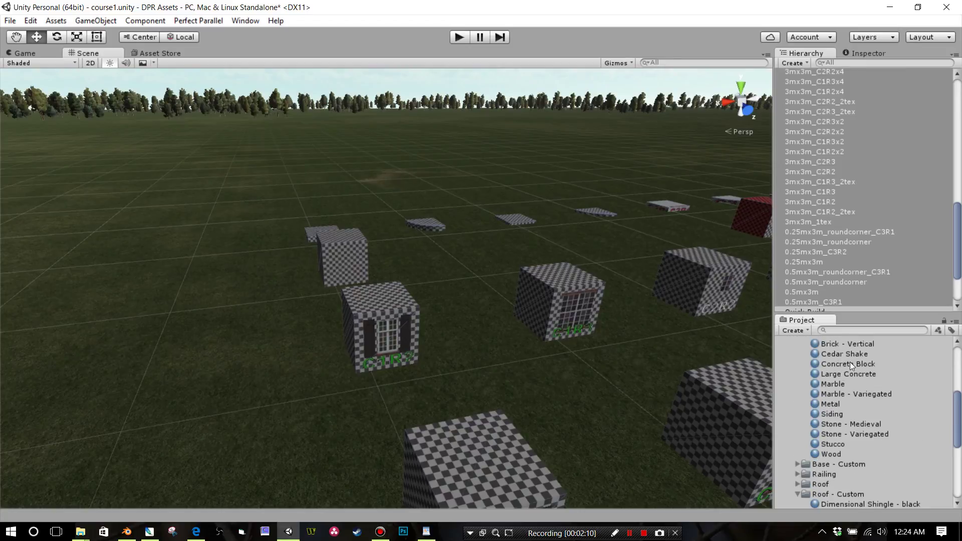
scroll(828, 360, up, 1)
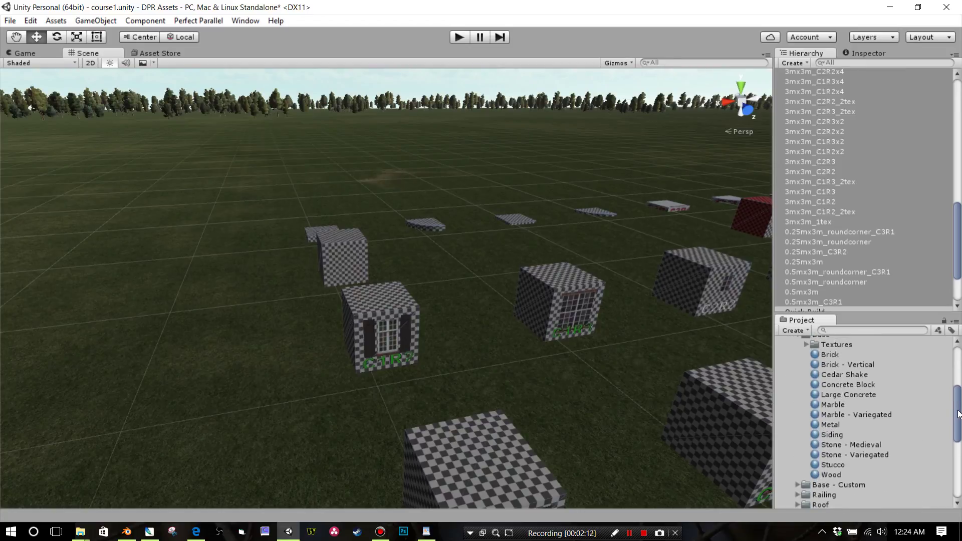
Step: Inspect the Brick material's properties and view its brick texture in an enlarged preview
click(829, 354)
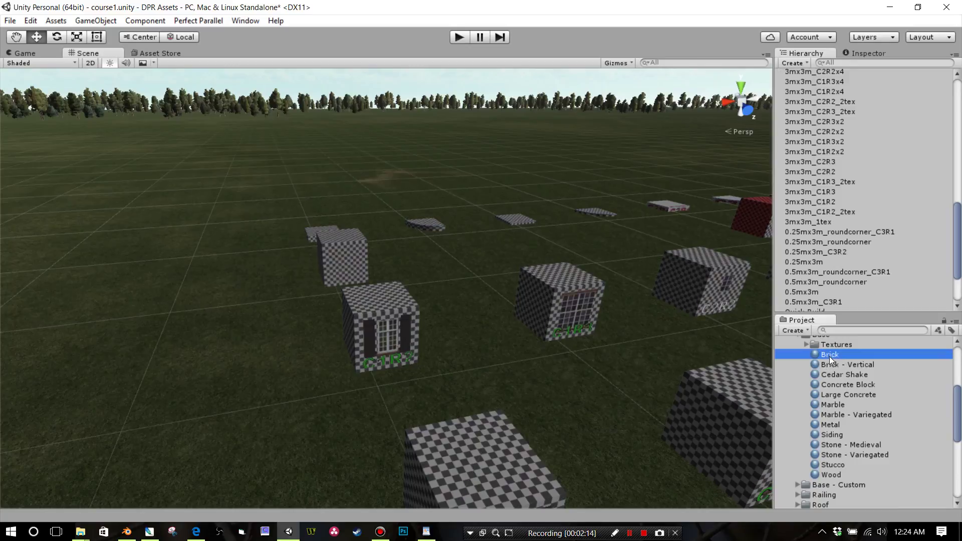
click(863, 53)
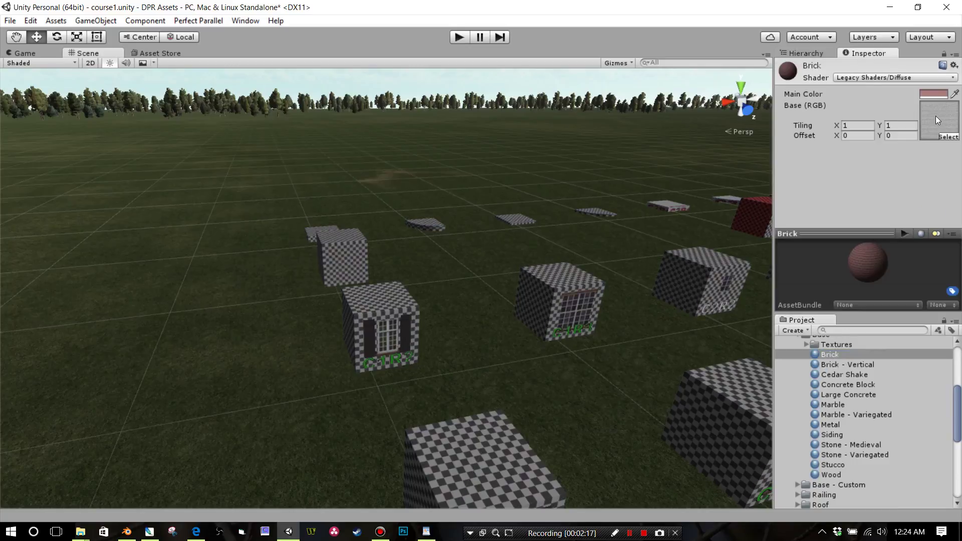
click(807, 345)
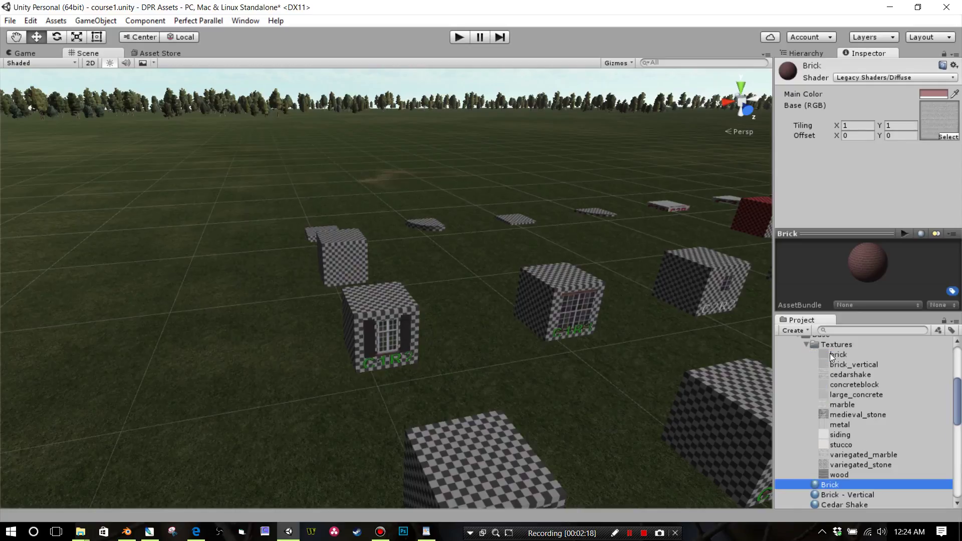
click(838, 356)
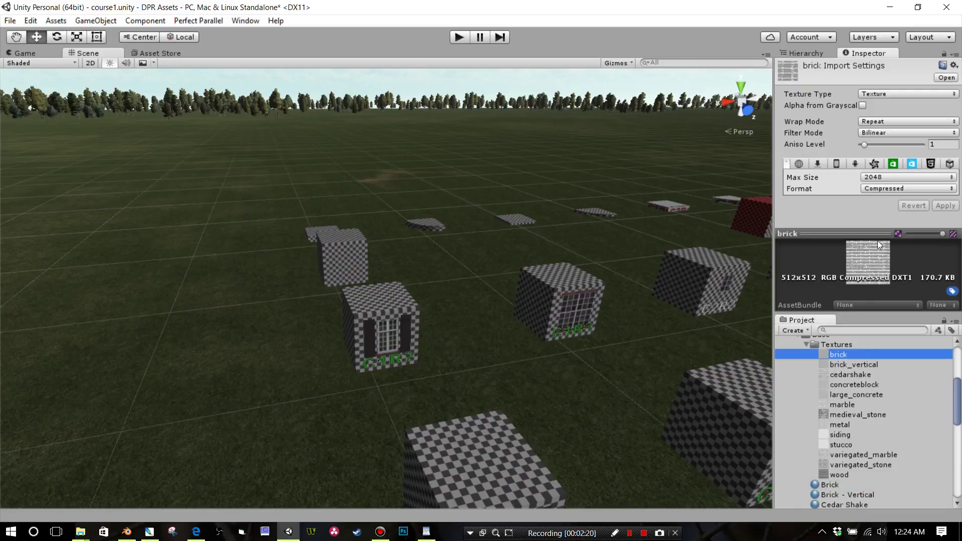
drag(876, 235, 881, 116)
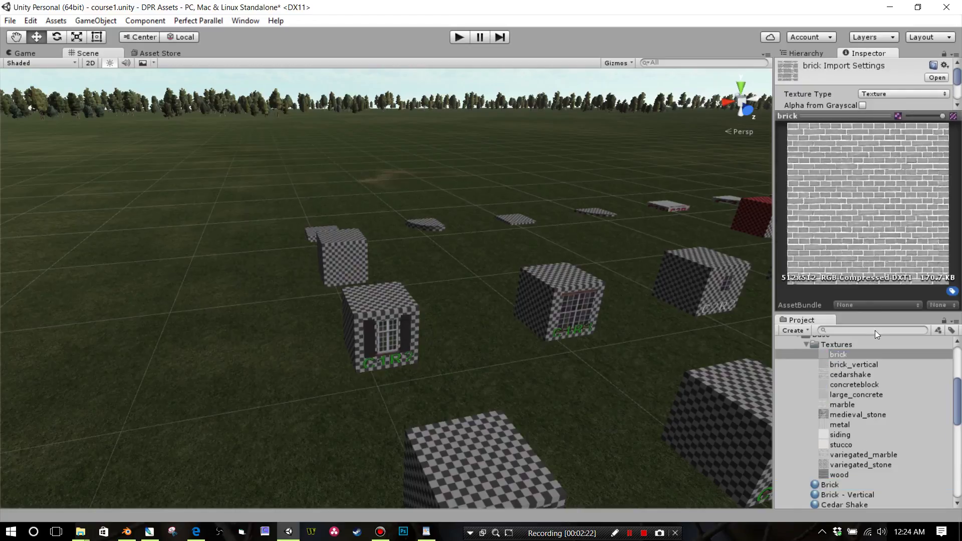
Step: Preview the remaining Base textures one by one, from brick_vertical through wood, and collapse the Textures folder
click(837, 366)
click(843, 375)
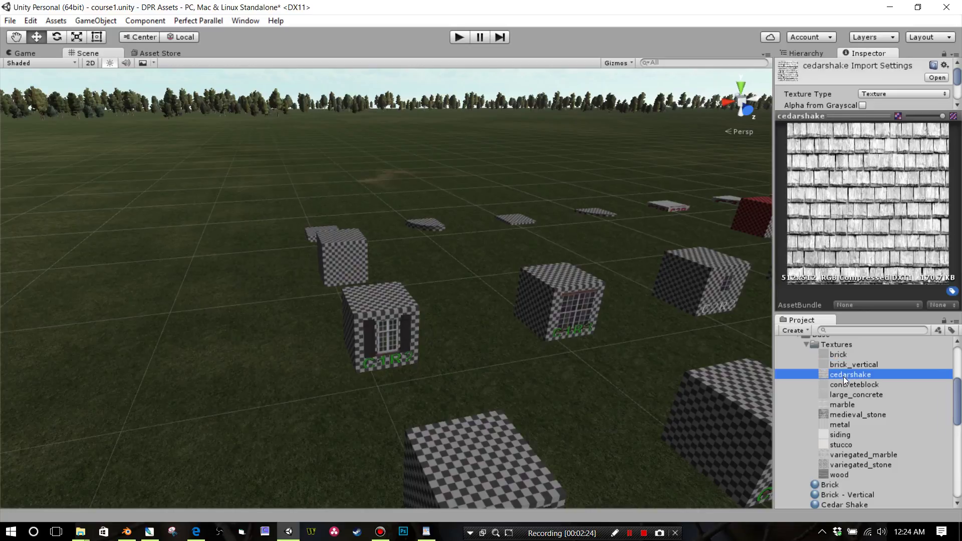
click(843, 384)
click(844, 395)
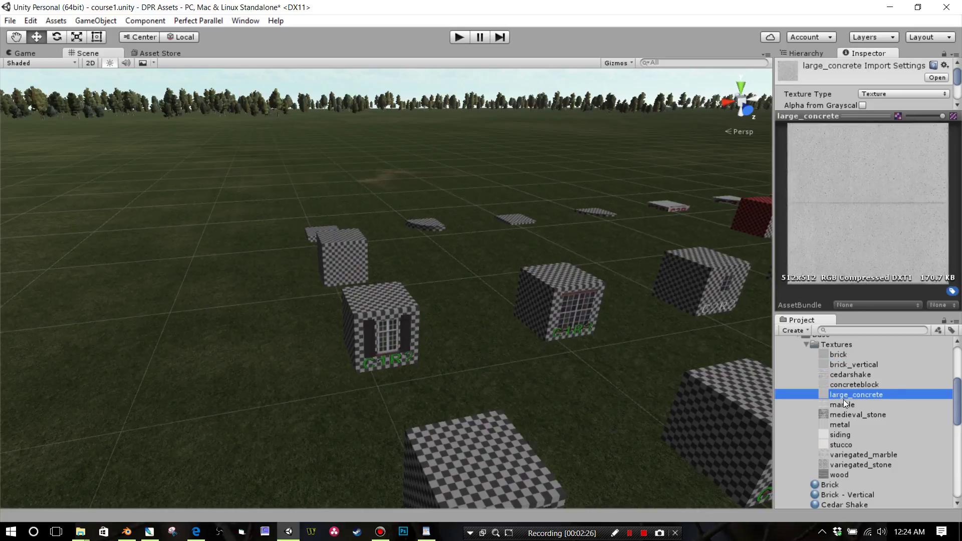
click(840, 405)
click(841, 414)
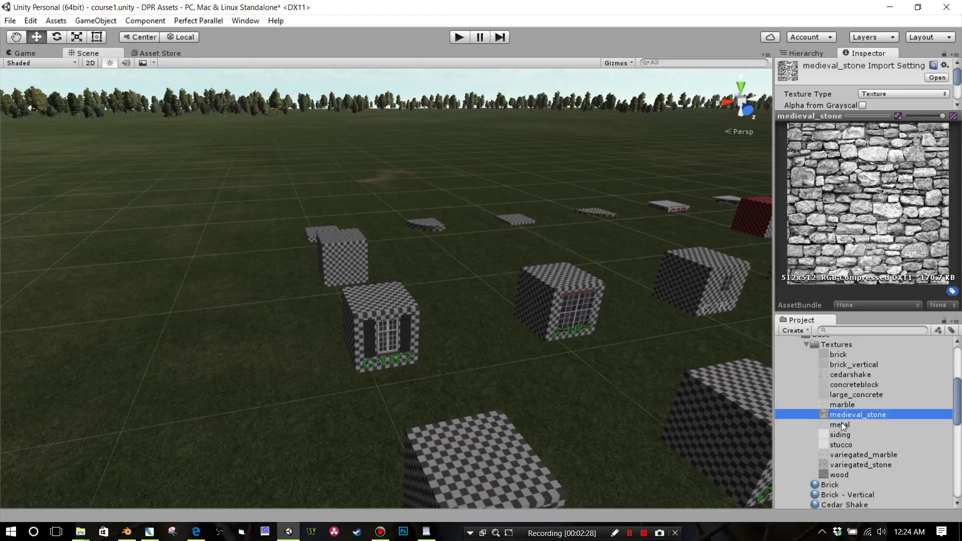
click(841, 426)
click(841, 435)
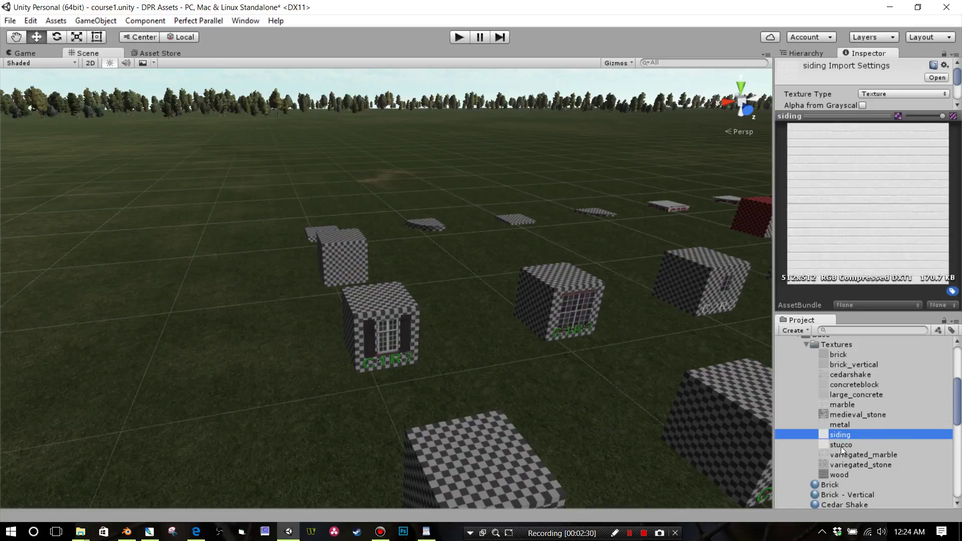
click(841, 445)
click(840, 455)
click(841, 465)
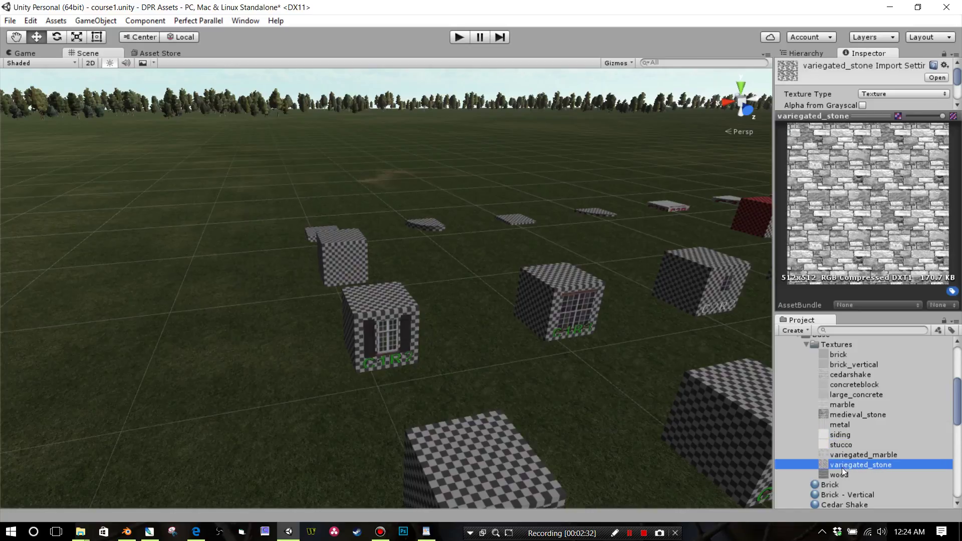
click(840, 475)
click(806, 345)
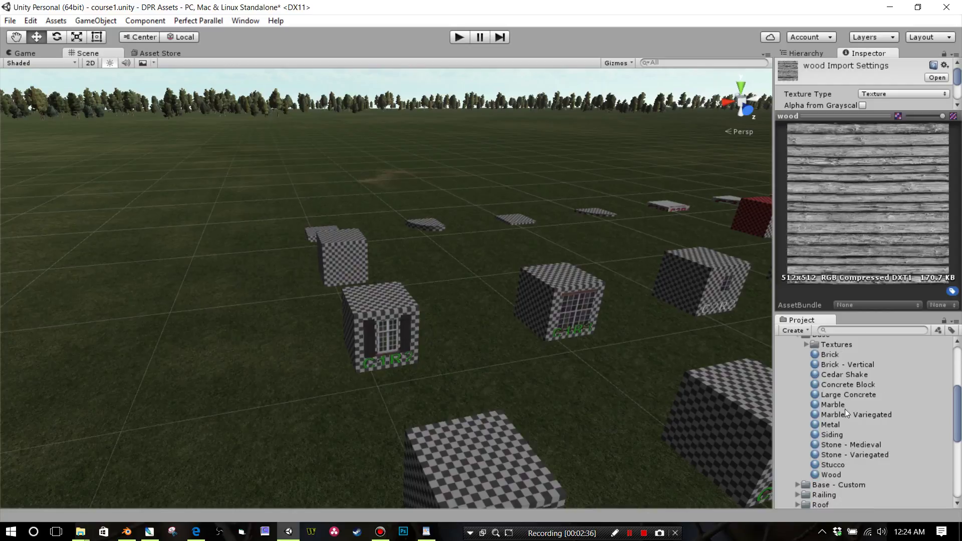
Step: Duplicate the Brick material and rename the copy Brick - Green
click(827, 355)
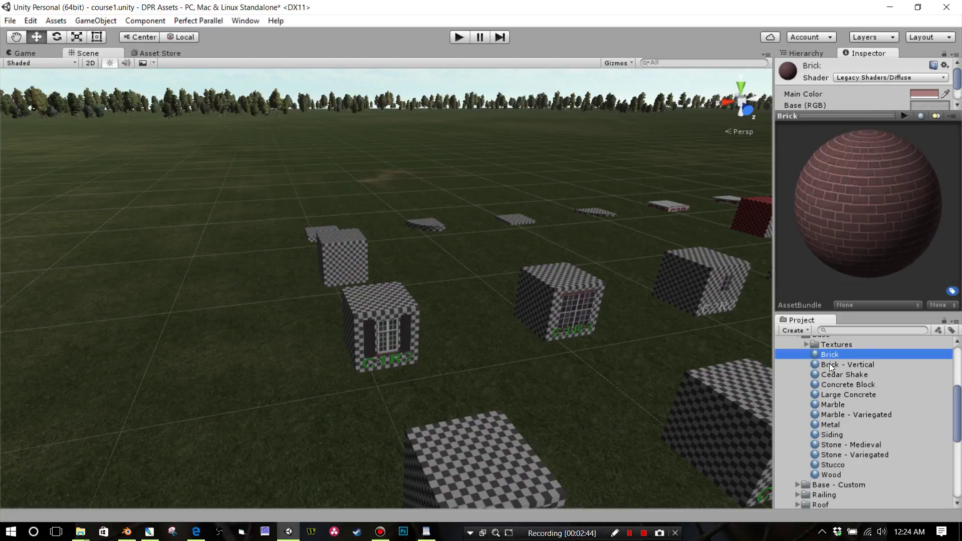
key(ctrl+d)
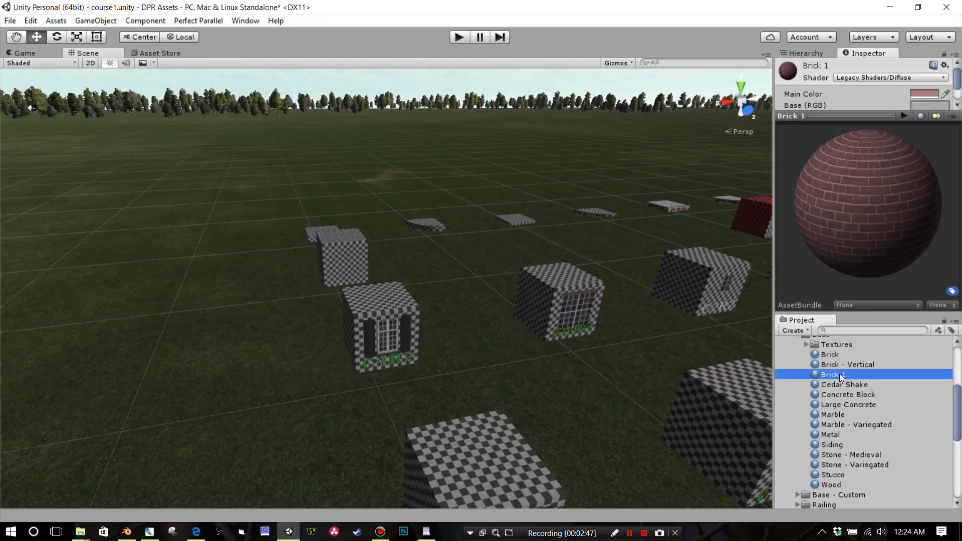
click(840, 374)
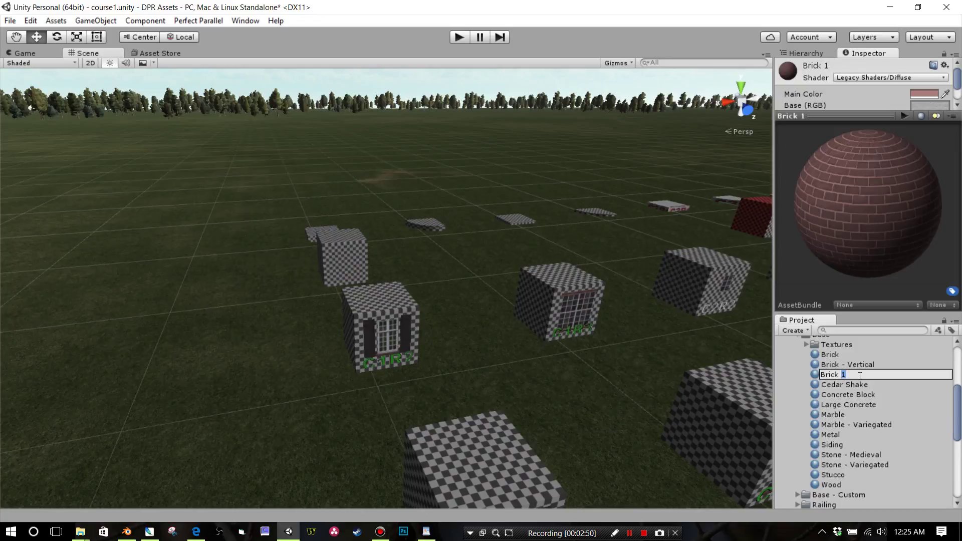
text(- Green)
key(Return)
Step: Move the Brick - Green material into the Base - Custom folder and show that folder's contents
drag(835, 365, 824, 499)
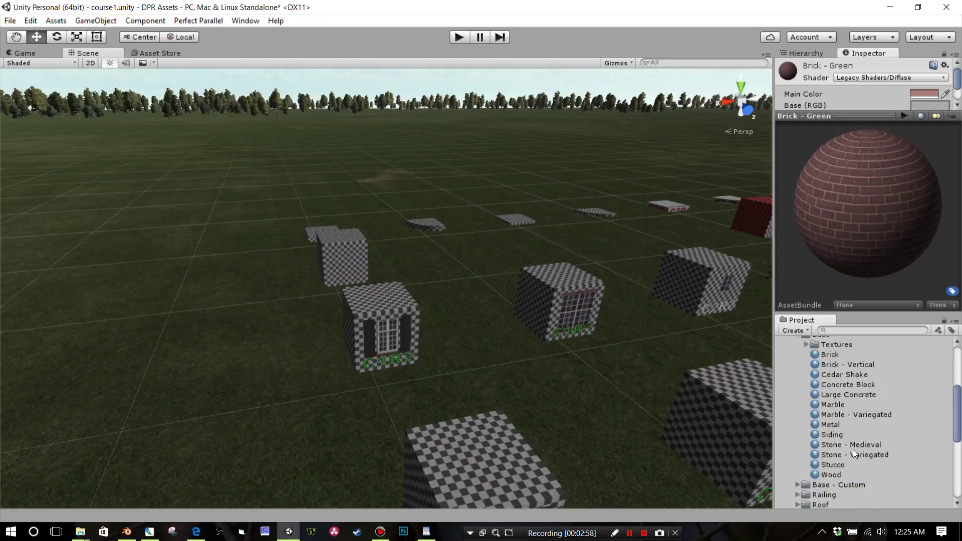
scroll(852, 450, down, 4)
click(798, 409)
scroll(822, 415, down, 3)
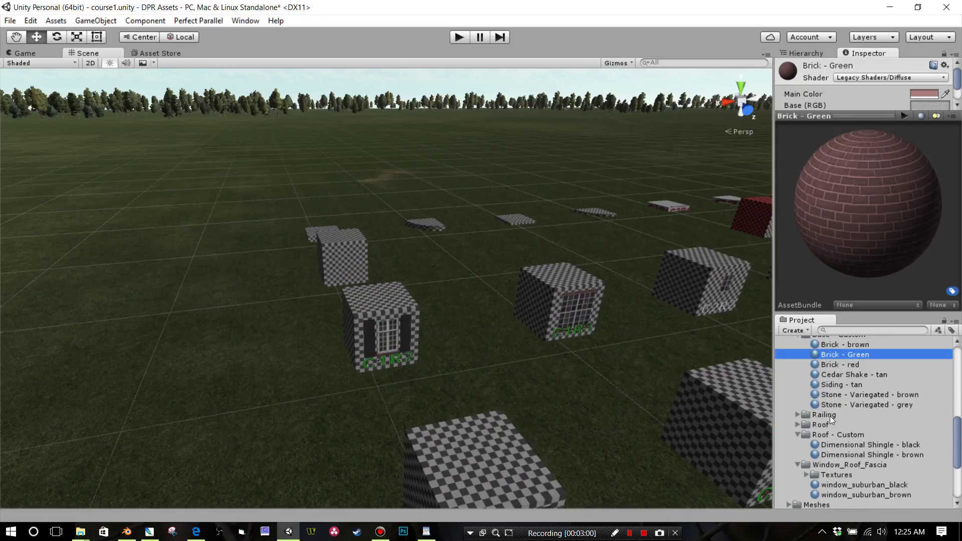
scroll(829, 416, up, 2)
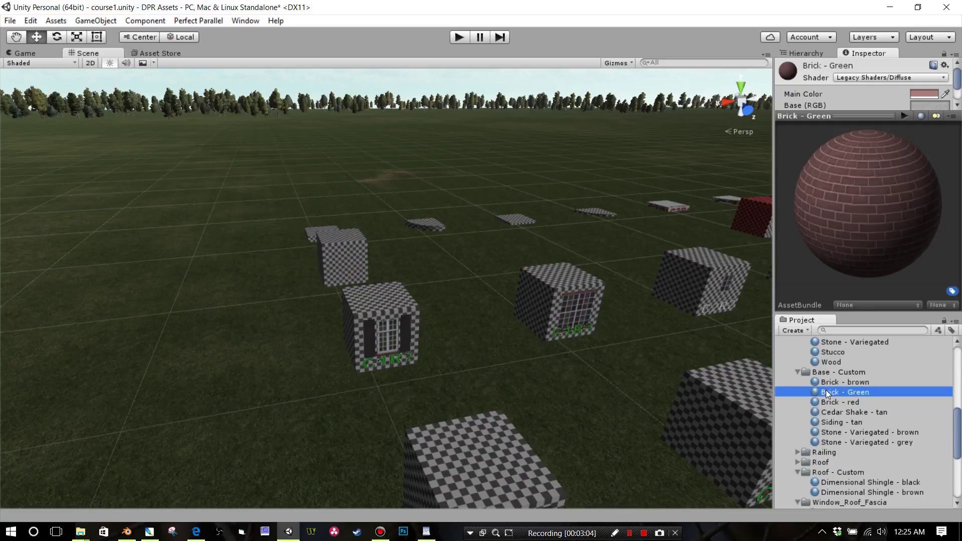
Step: Set the main color of the Brick - Green material to a saturated medium green
click(924, 93)
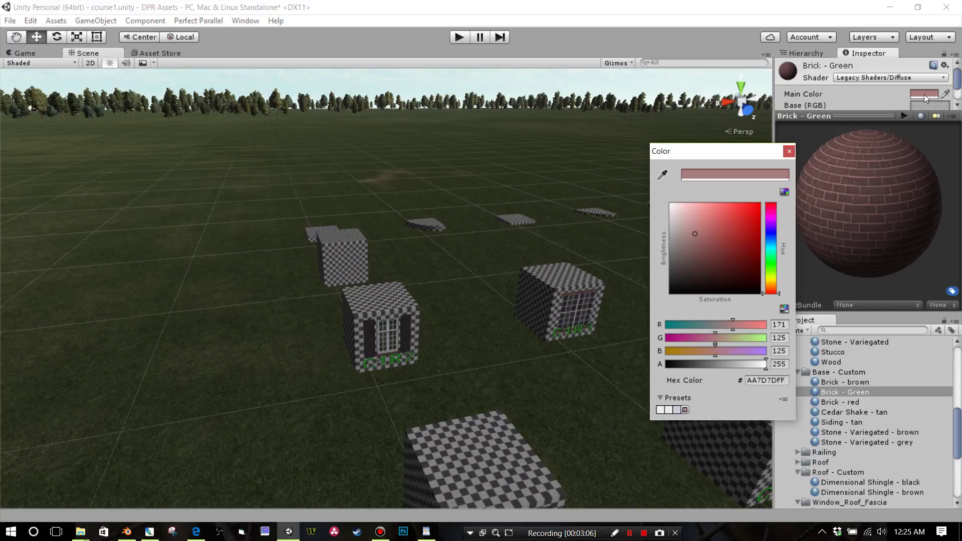
click(769, 259)
click(757, 247)
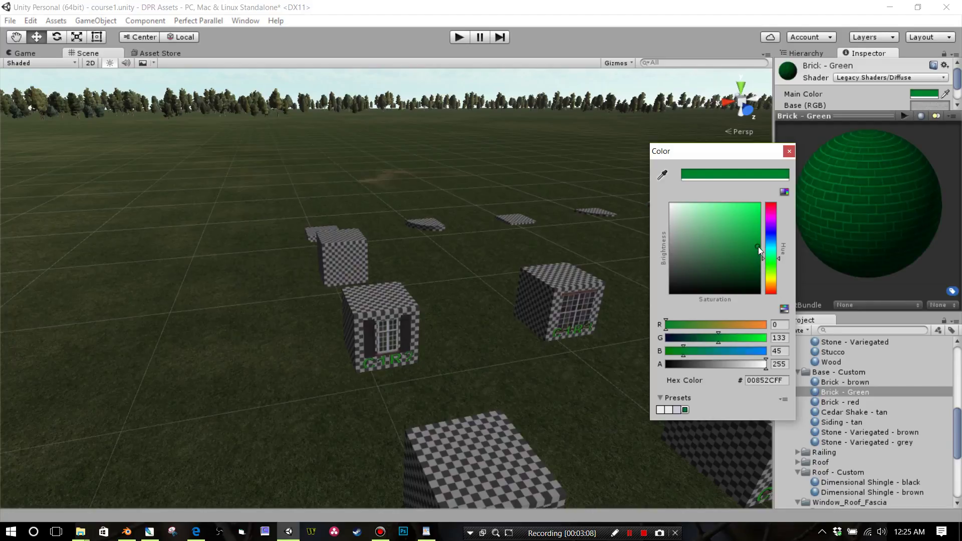
click(756, 243)
click(790, 150)
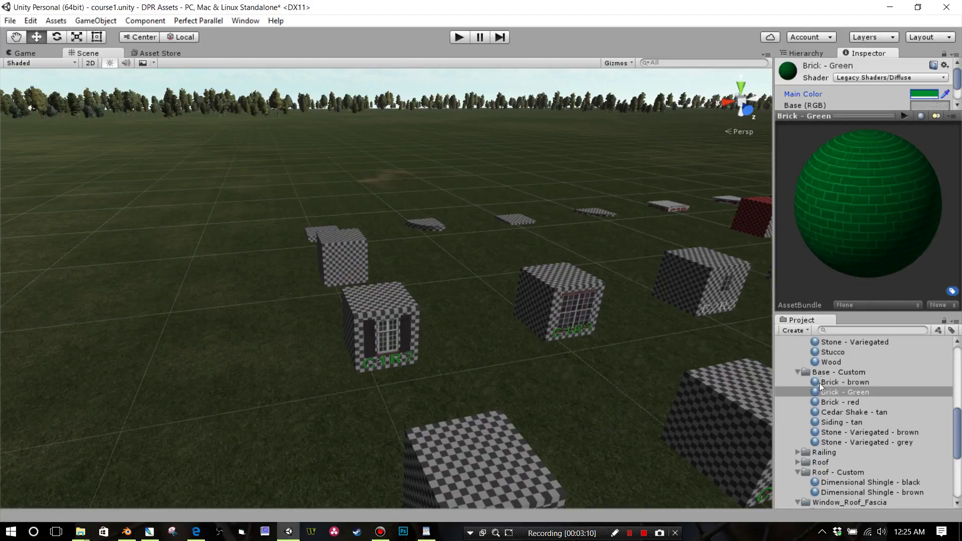
Step: Apply the Brick - Green material to the two C1R2 blocks with a single shuttered window
drag(820, 387, 391, 309)
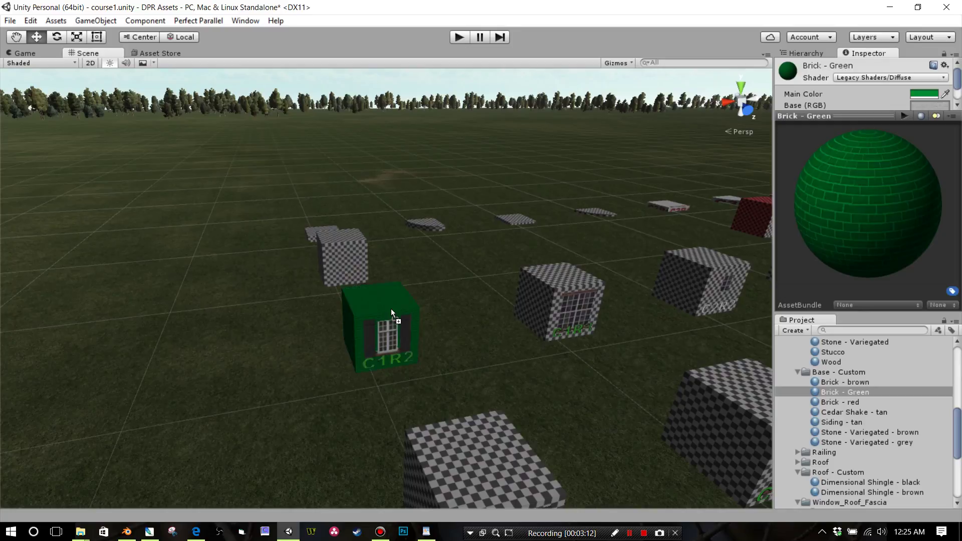
scroll(422, 333, up, 6)
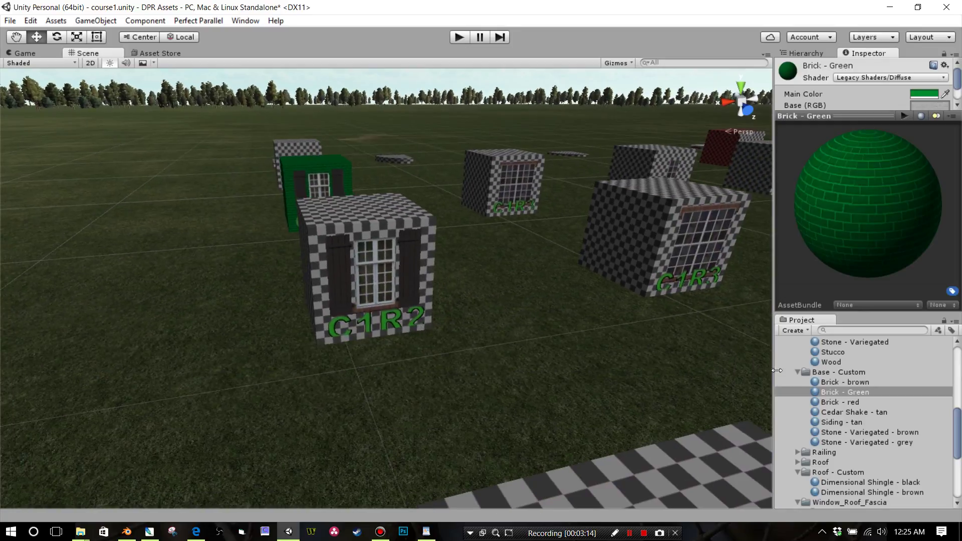
drag(814, 391, 357, 225)
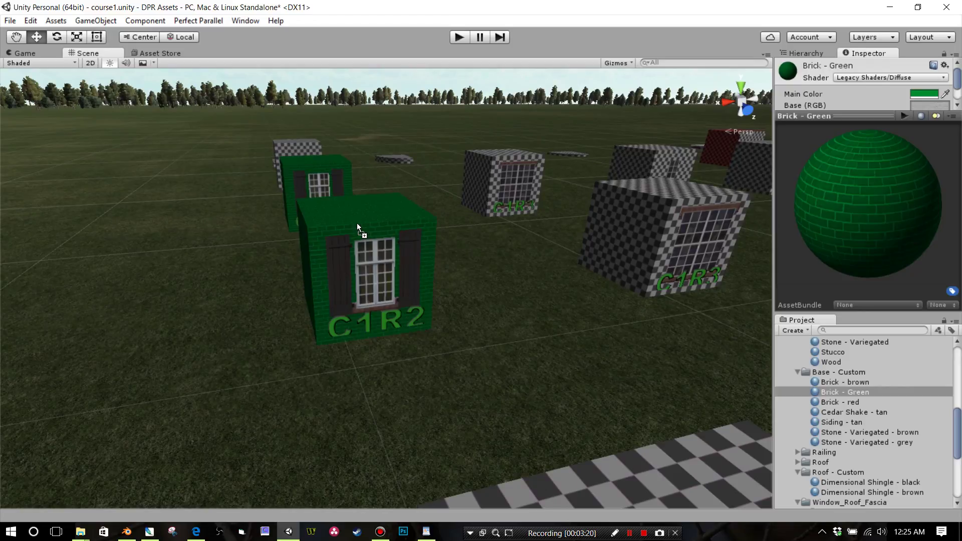
scroll(422, 254, up, 2)
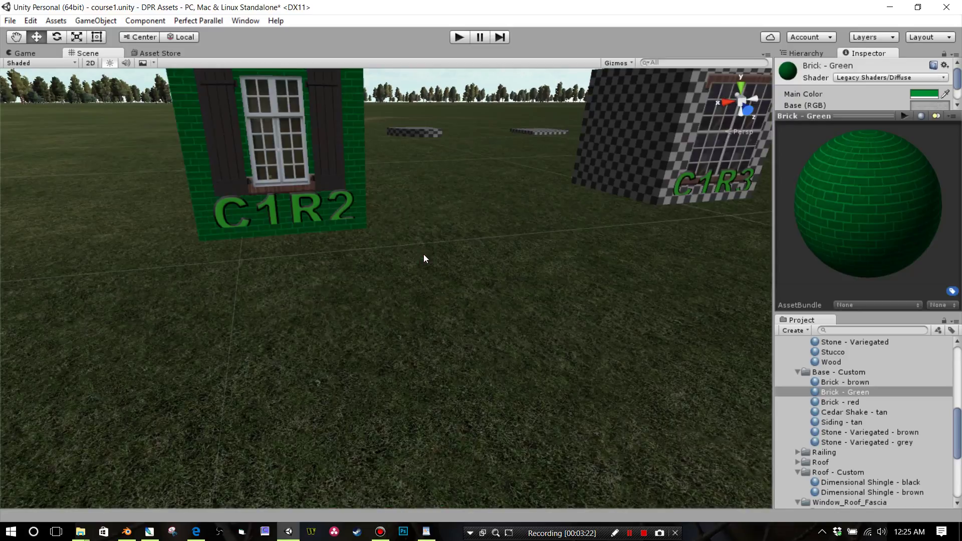
Step: Apply the Stone - Variegated - brown material to the C1R2 block that has windows on two sides
scroll(425, 255, down, 3)
middle_drag(425, 254, 412, 258)
scroll(418, 273, up, 8)
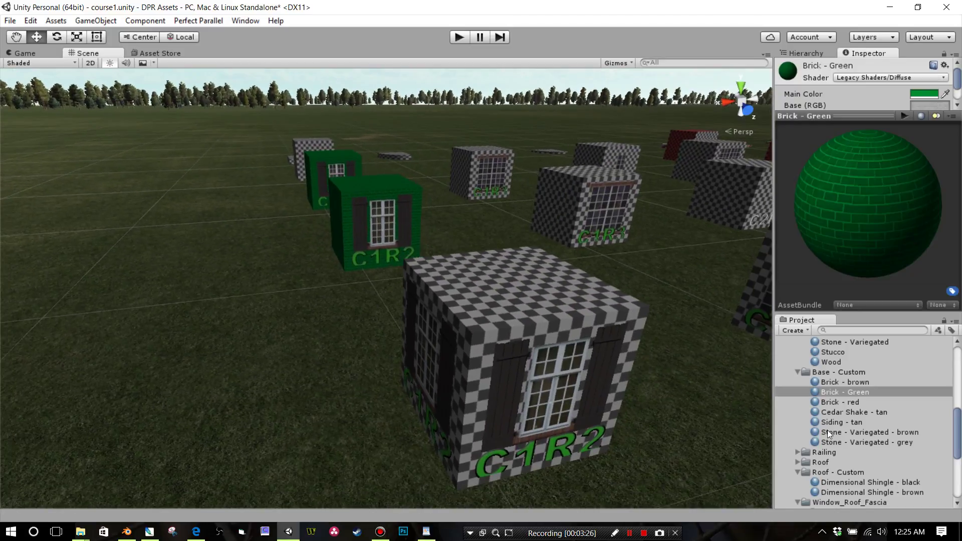
drag(814, 431, 567, 319)
middle_drag(567, 319, 554, 324)
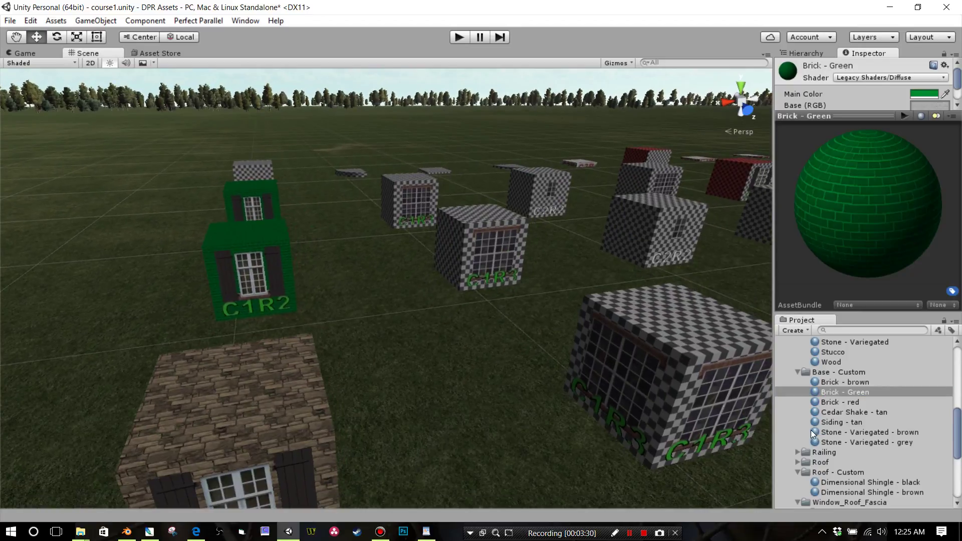
Step: Apply Siding - tan to the C1R3 block with windows on two sides and Cedar Shake - tan to the C1R3 block behind it
drag(814, 424, 693, 353)
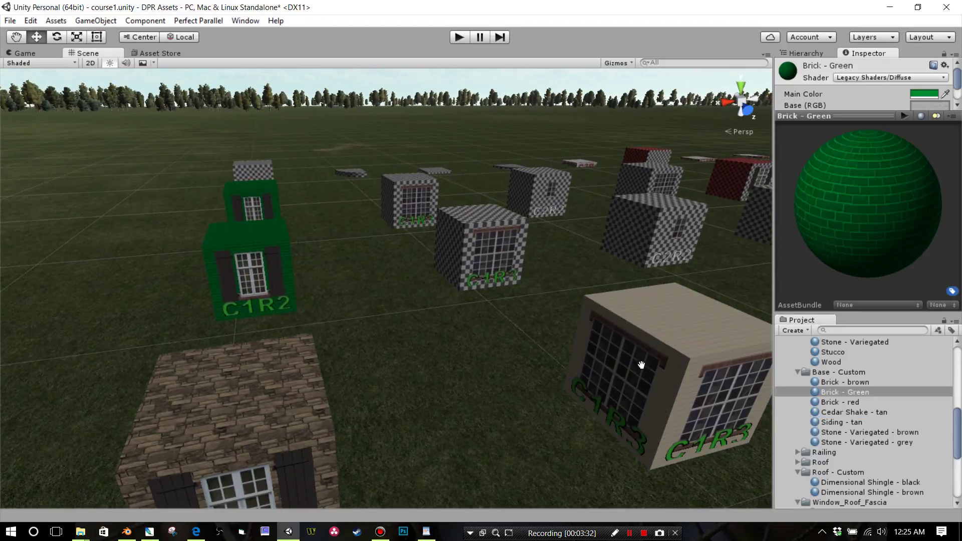
middle_drag(641, 364, 643, 376)
scroll(643, 376, up, 3)
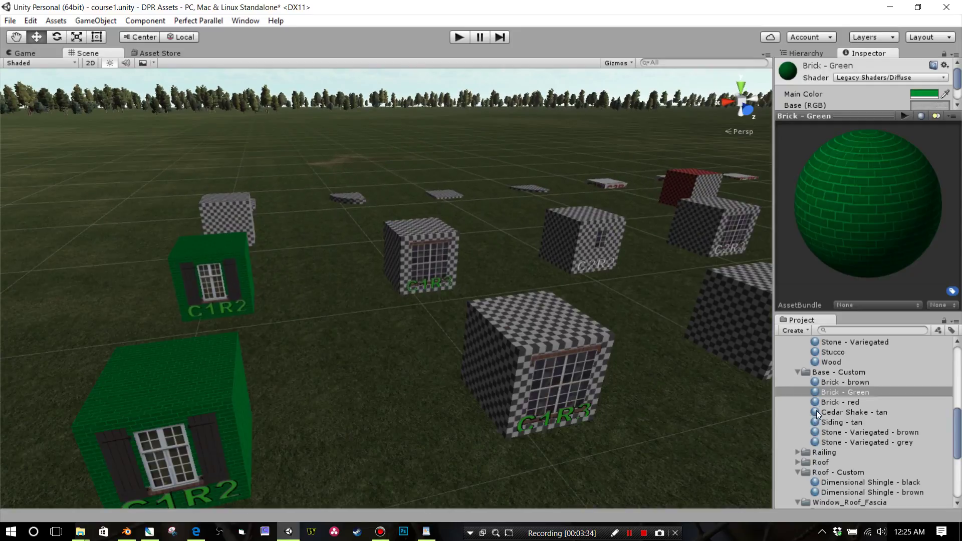
drag(817, 412, 572, 349)
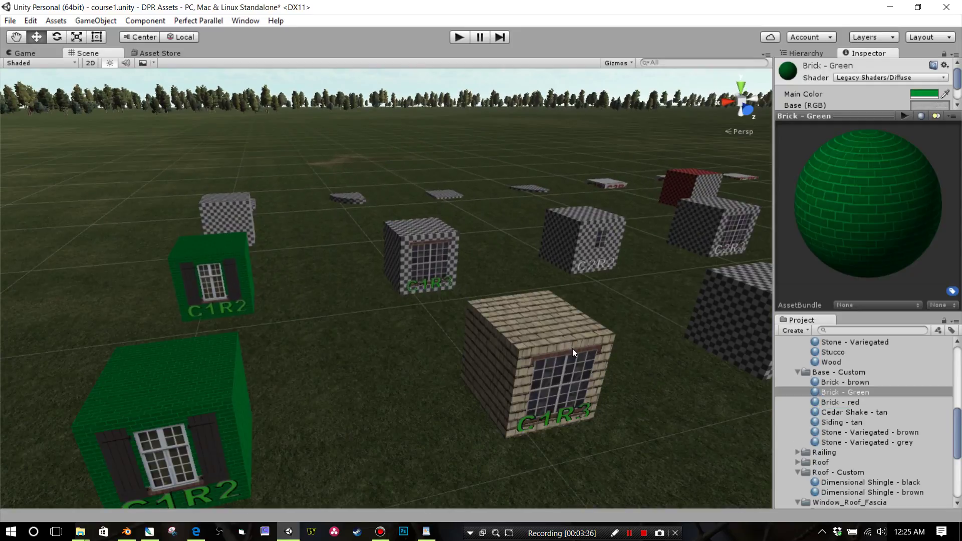
Step: Set the main color of the Cedar Shake - tan material to a dark brown
scroll(572, 349, up, 1)
middle_drag(572, 349, 671, 372)
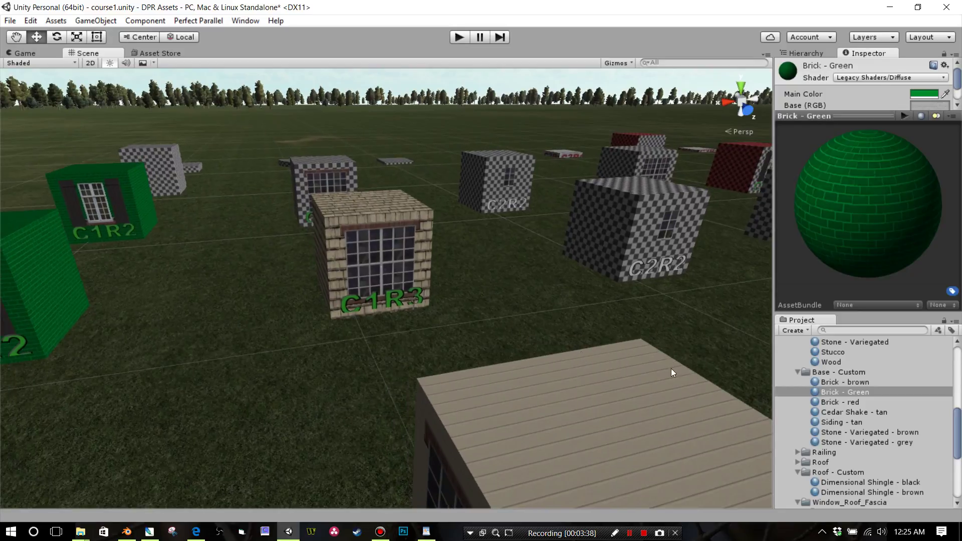
click(824, 410)
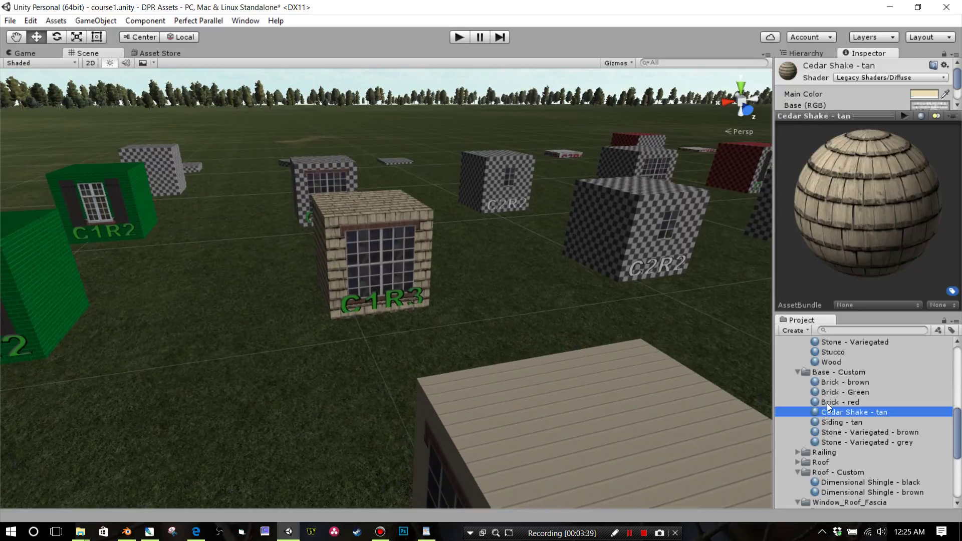
click(915, 94)
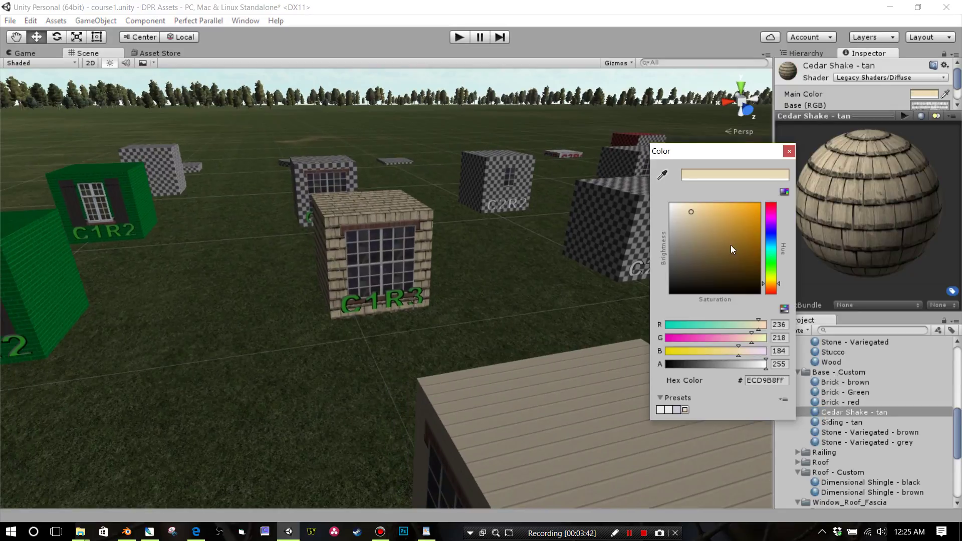
mouse_move(731, 245)
mouse_down()
mouse_move(708, 247)
mouse_move(705, 260)
mouse_up()
click(788, 152)
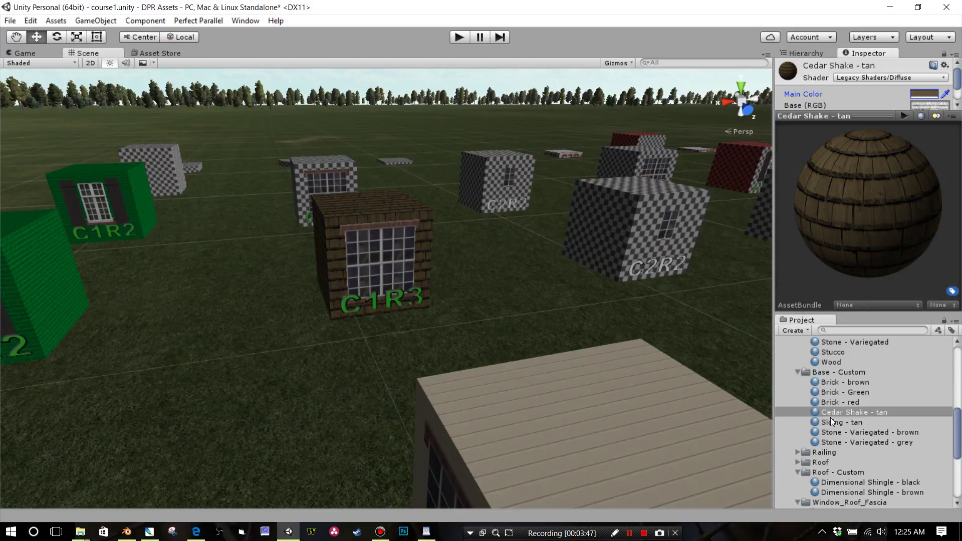
Step: Rename the Cedar Shake - tan material as Cedar Shake - brown
click(878, 413)
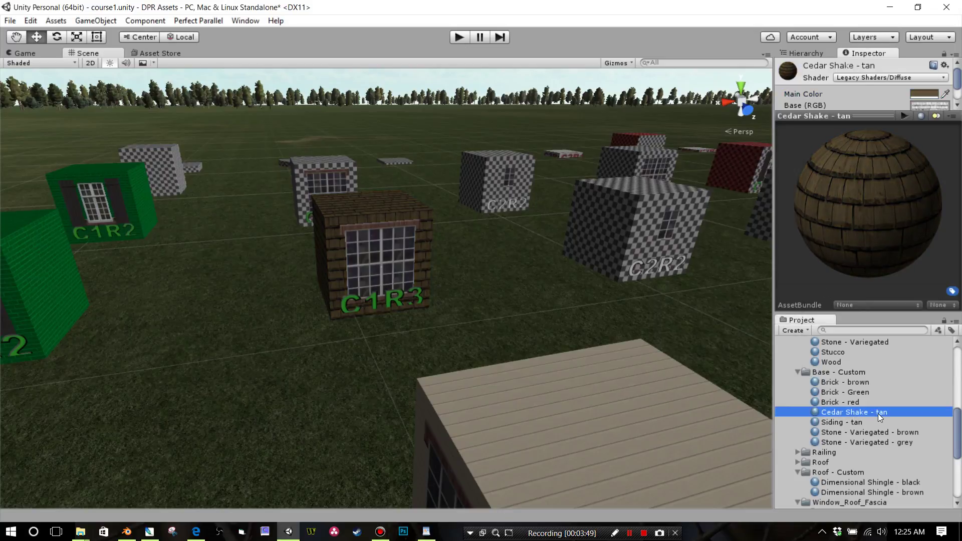
click(876, 413)
click(875, 412)
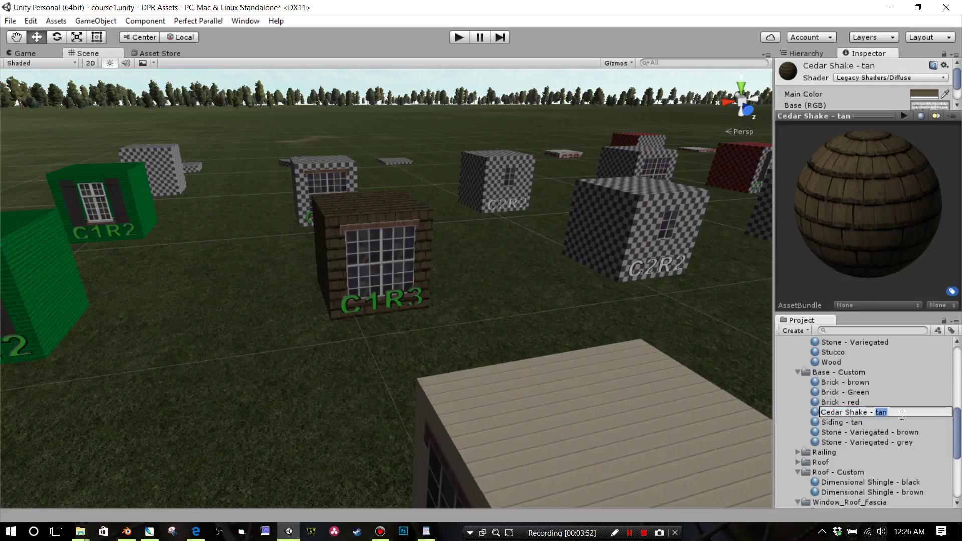
text(brow)
key(Return)
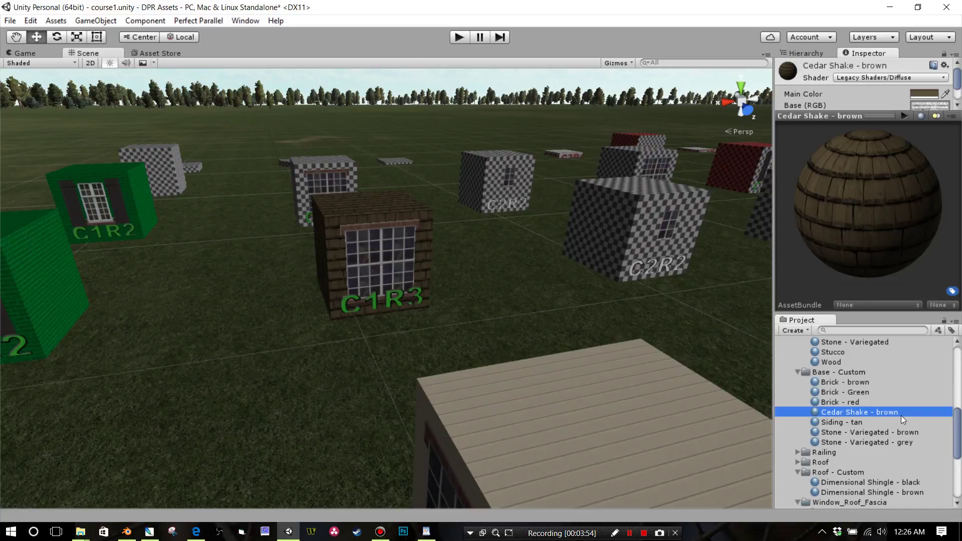
Step: Examine the shuttered windows on the stone C1R2 block up close and collapse the Base - Custom folder
scroll(519, 285, down, 5)
middle_drag(524, 290, 570, 254)
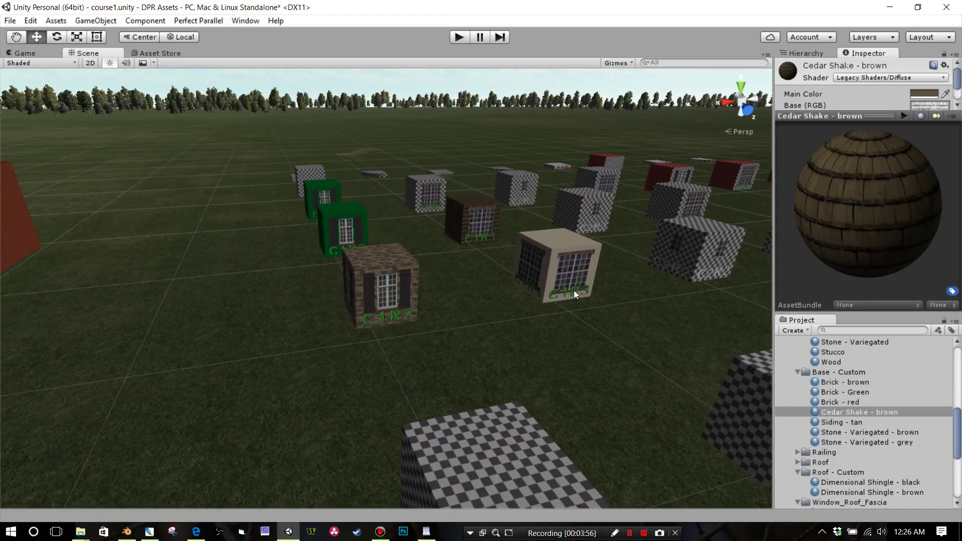
right_drag(573, 290, 617, 300)
scroll(525, 287, up, 5)
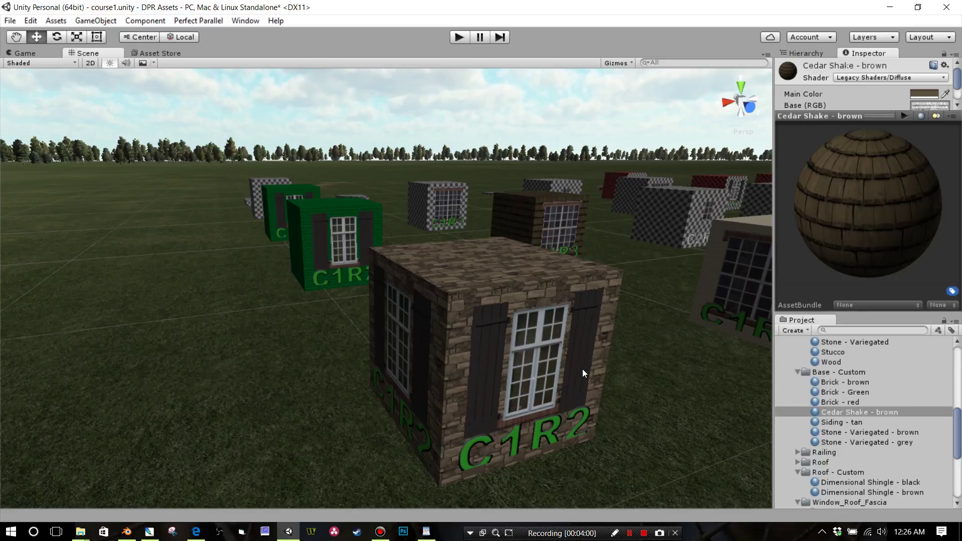
middle_drag(585, 329, 574, 338)
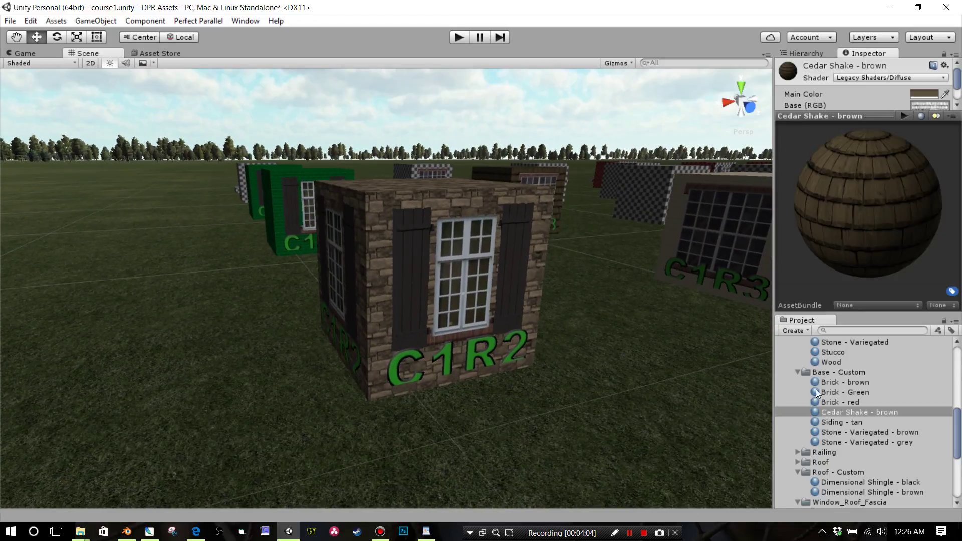
click(798, 371)
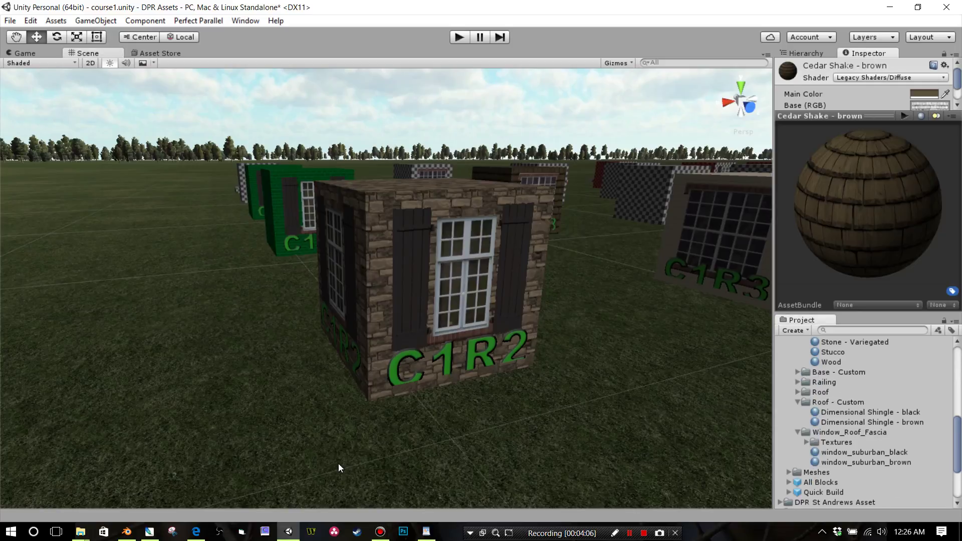
Step: Switch to Photoshop and move the window_door_generator_v1_2.psd document so it partly overlaps the base texture document
click(153, 535)
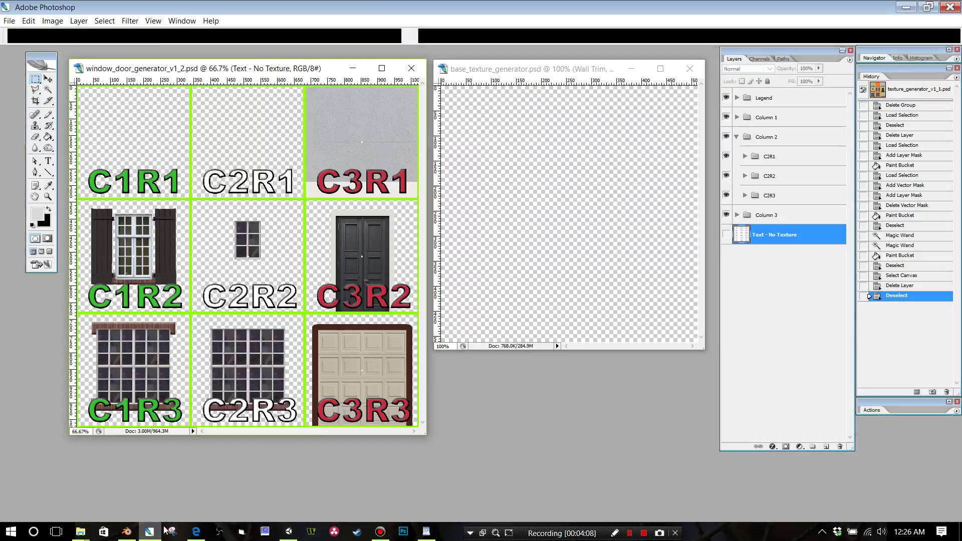
key(Tab)
drag(188, 70, 267, 71)
key(Tab)
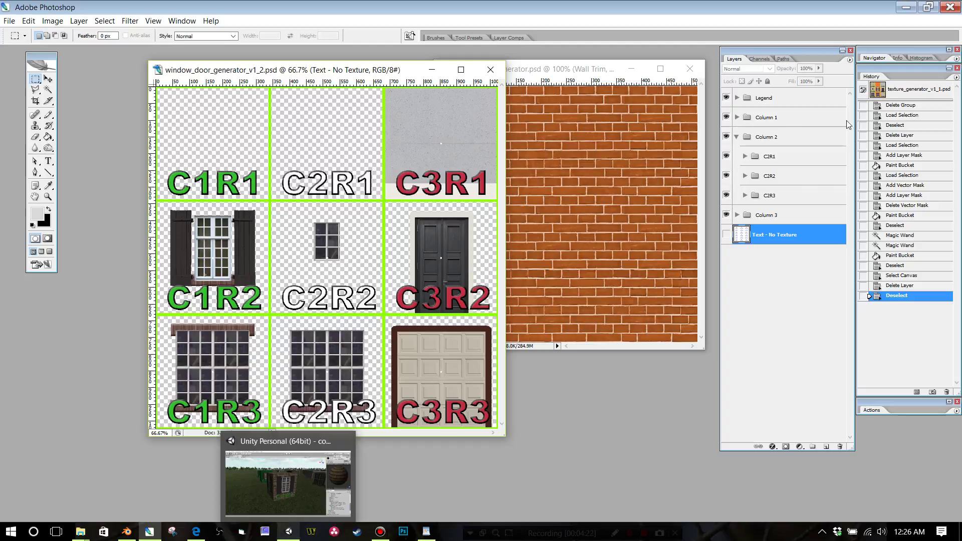
Step: Switch back to Unity and examine the window_suburban_black material by rotating its preview
click(288, 531)
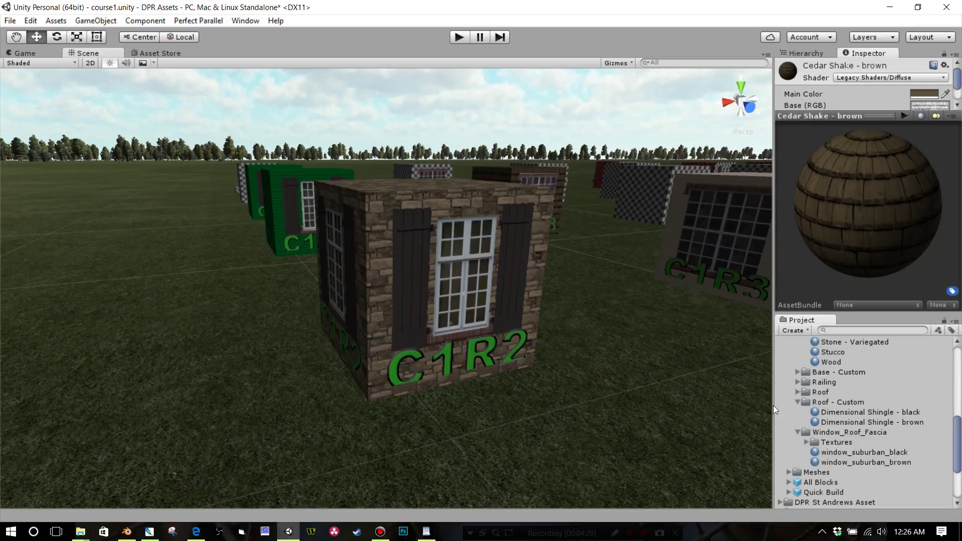
click(814, 452)
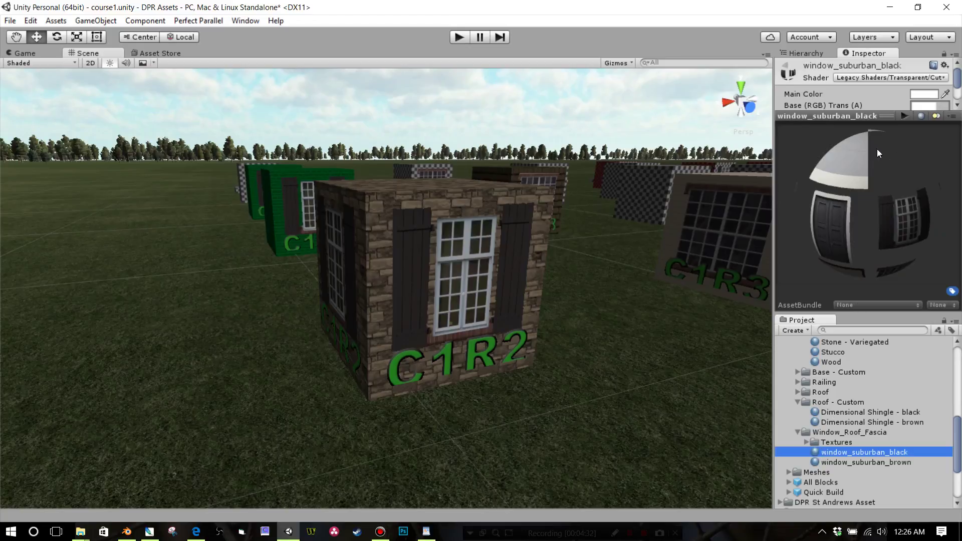
drag(877, 149, 207, 184)
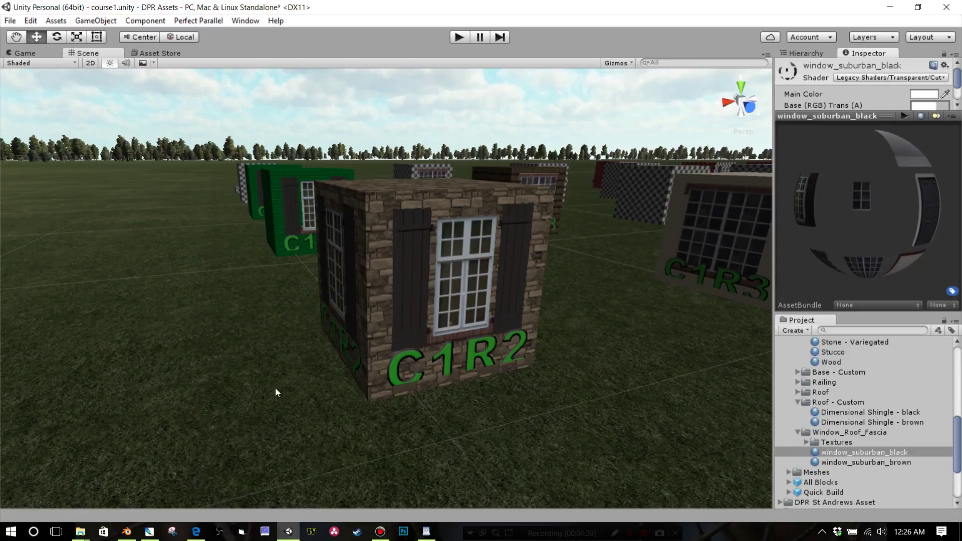
Step: Switch to Photoshop and check the window and door texture with the Legend group temporarily hidden
click(149, 531)
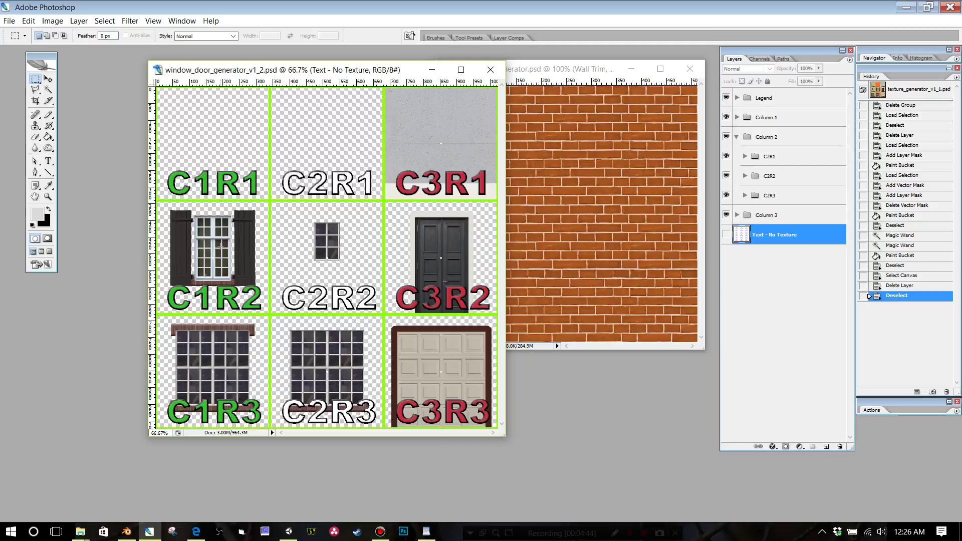
click(726, 97)
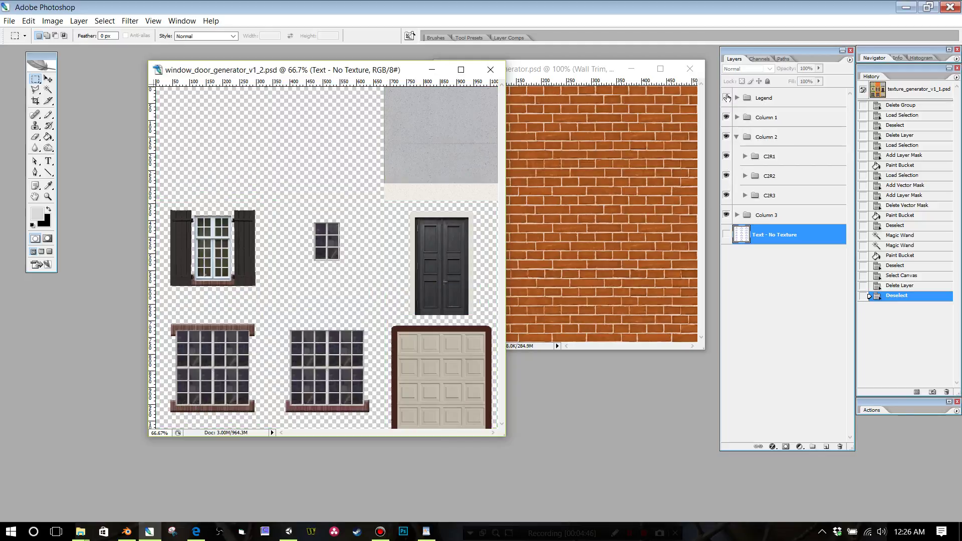
click(726, 97)
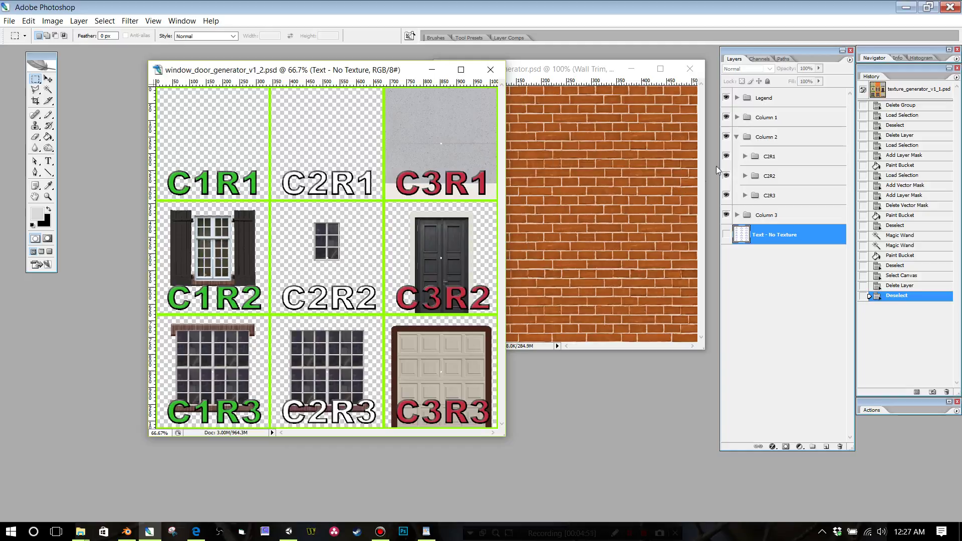
Step: In the C1R2 Shutters group of Column 1, show the Horizontal Slats group and hide the Vertical Slats group
click(737, 137)
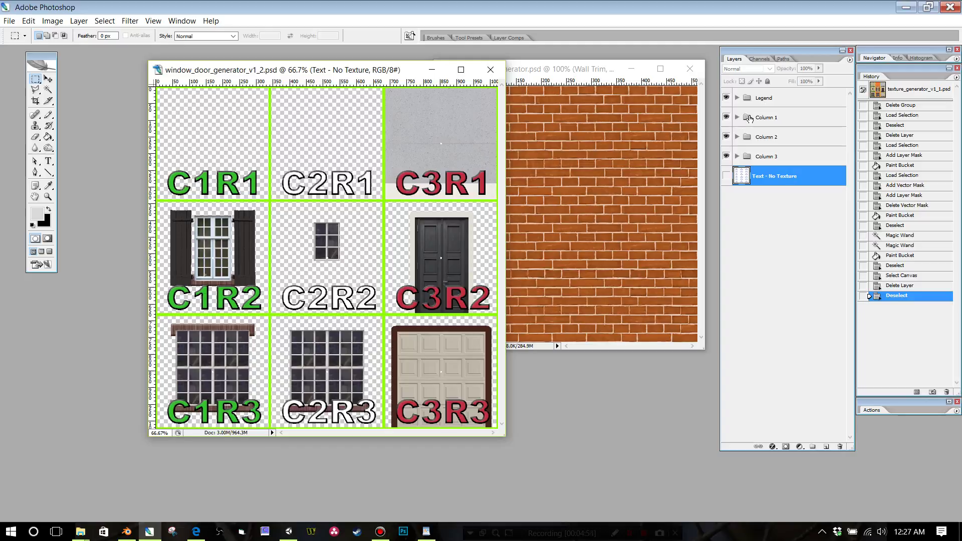
click(736, 117)
click(744, 156)
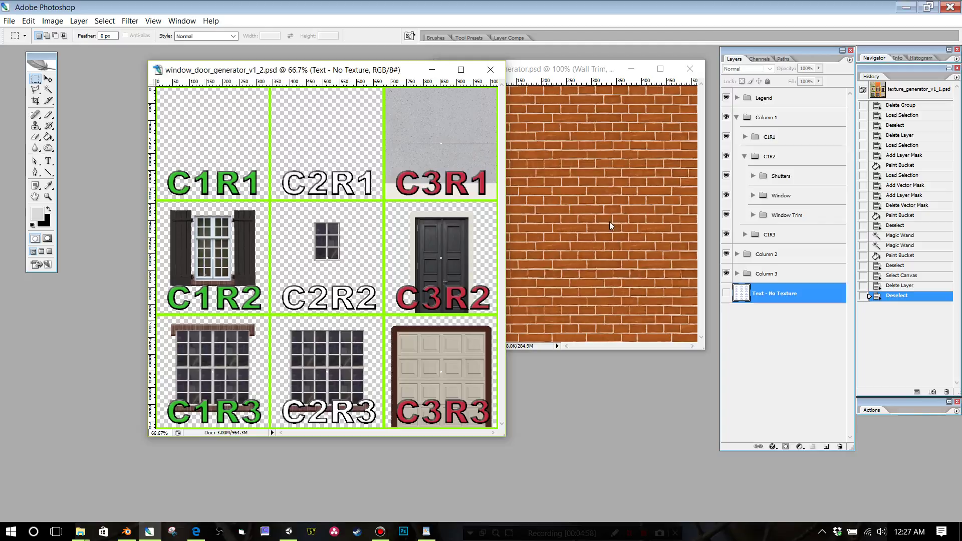
click(751, 176)
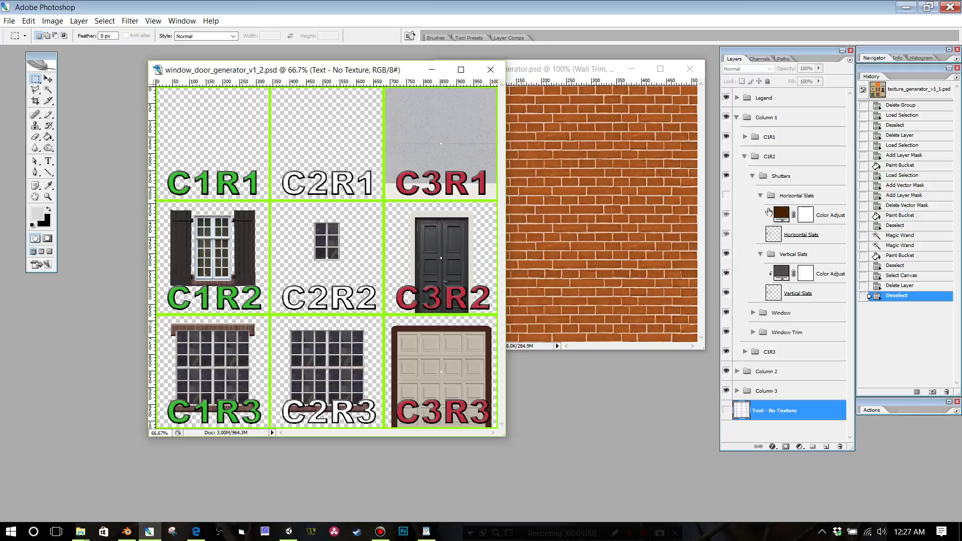
click(725, 196)
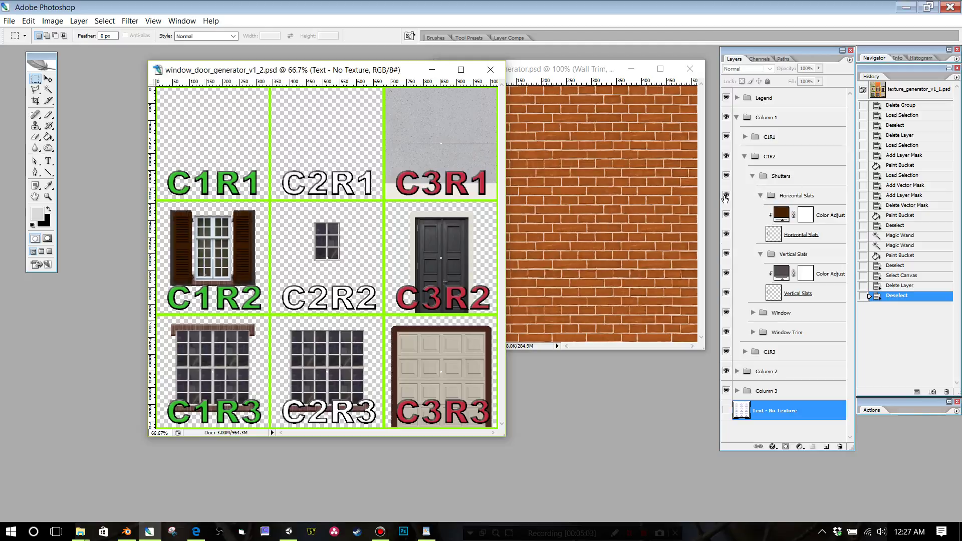
click(47, 196)
click(196, 253)
click(228, 260)
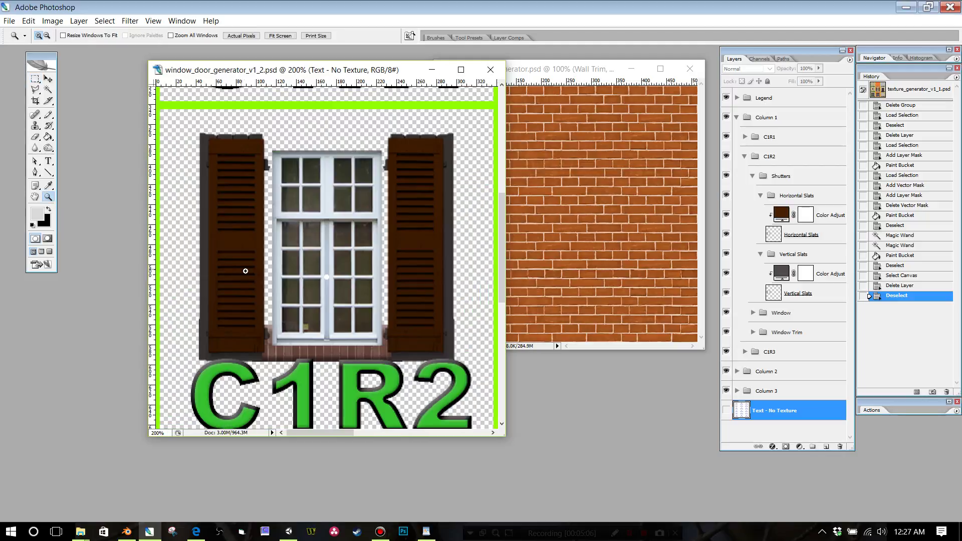
click(726, 254)
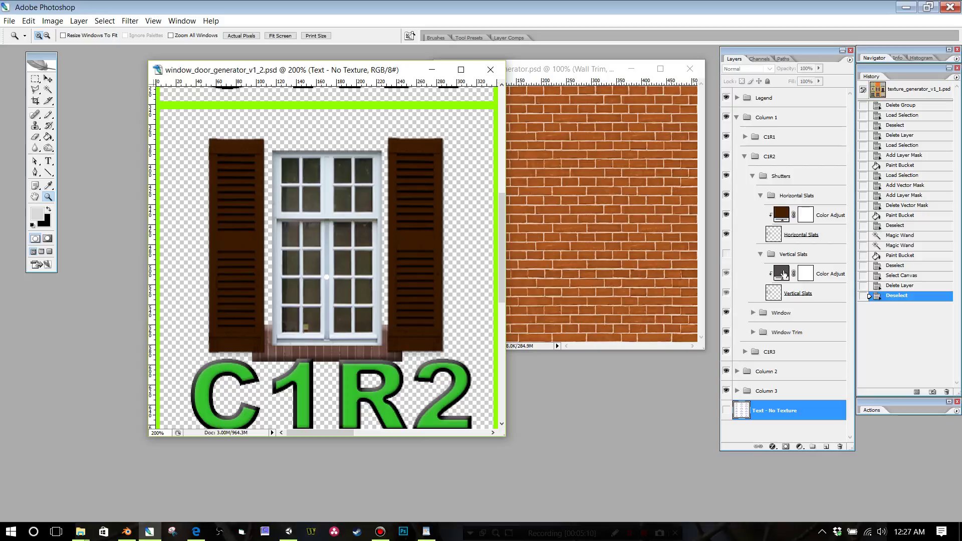
Step: Set the Horizontal Slats Color Adjust fill to orange, hex db711e
double_click(780, 214)
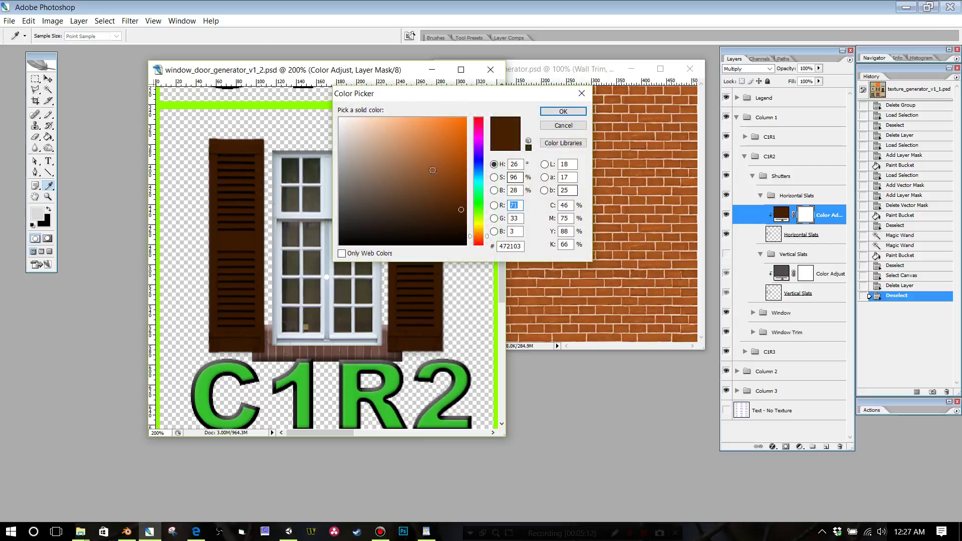
drag(432, 170, 449, 135)
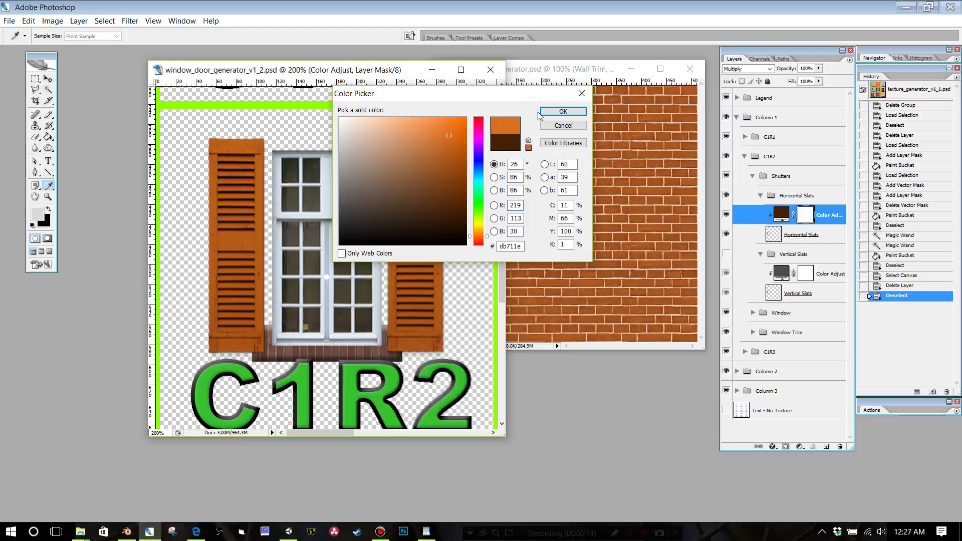
click(563, 111)
key(z)
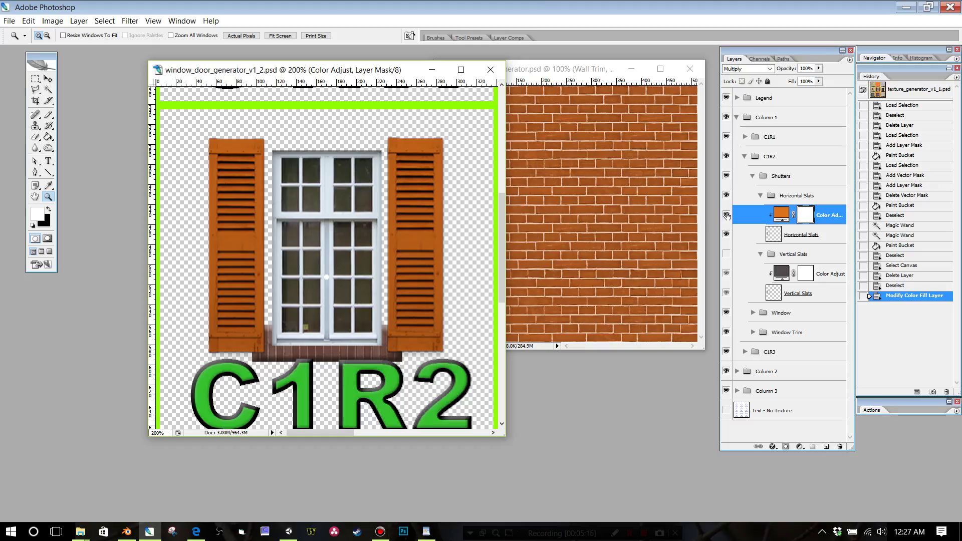
Step: Compare the C1R2 window with and without its Shutters group and view the whole texture sheet
click(727, 176)
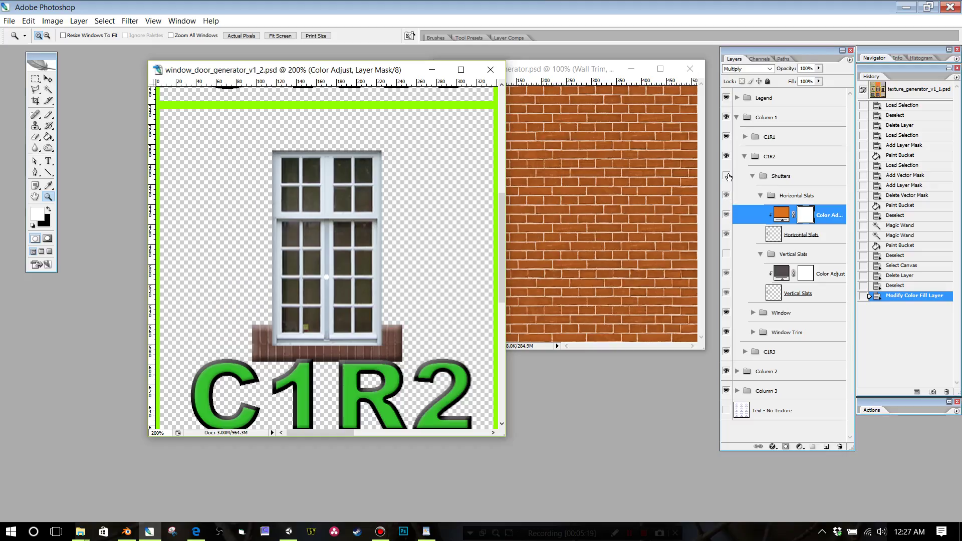
click(727, 176)
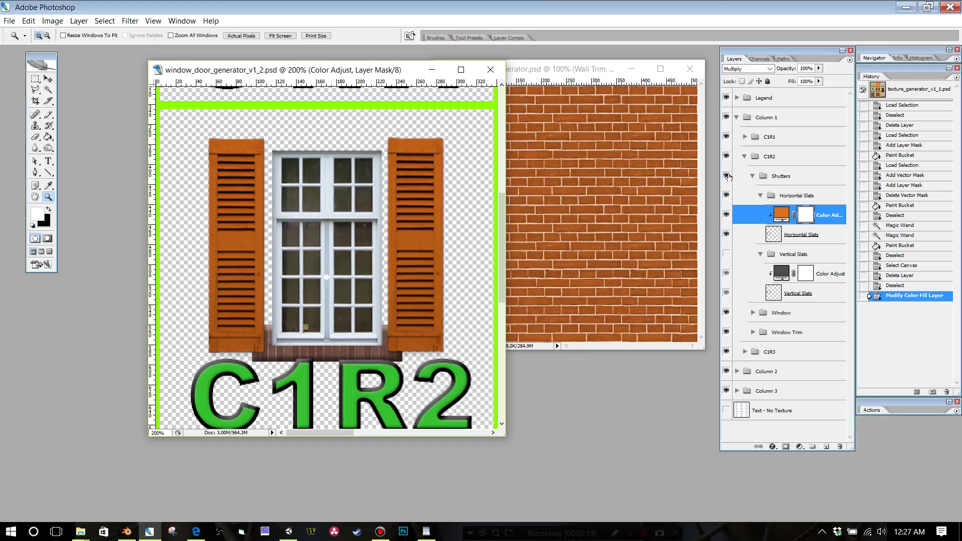
alt+click(399, 254)
alt+click(399, 254)
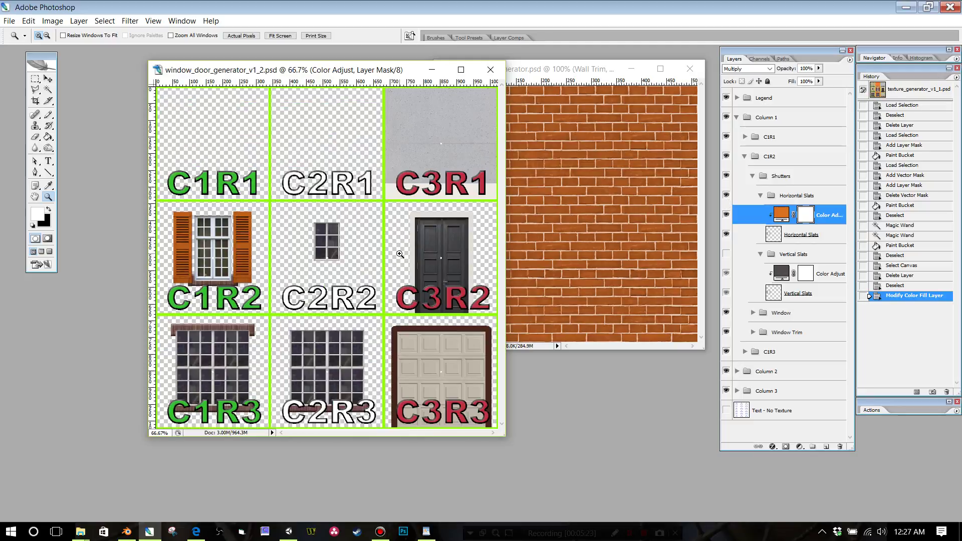
Step: In the C1R2 Window group, hide the 4by6 pane layer and show the 6by6 large layer
click(748, 159)
click(745, 157)
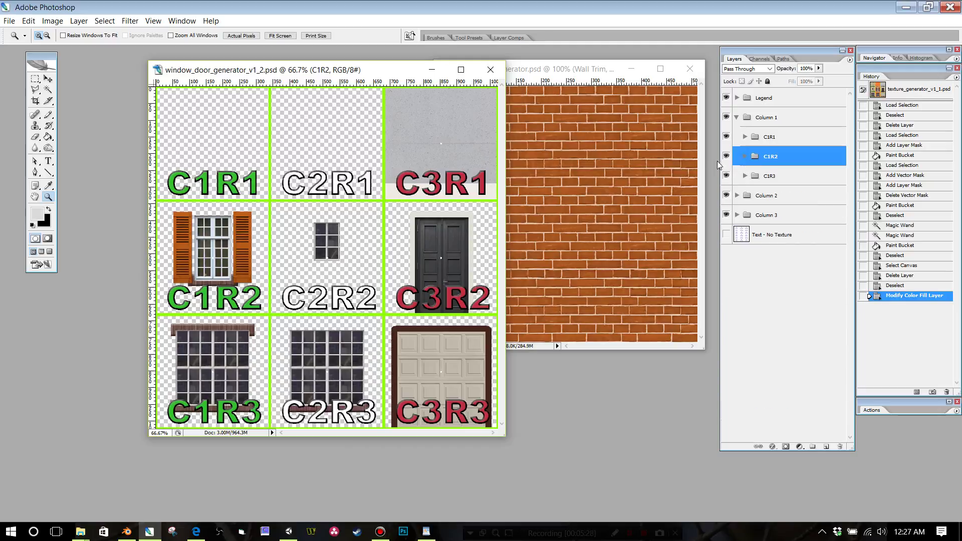
click(745, 156)
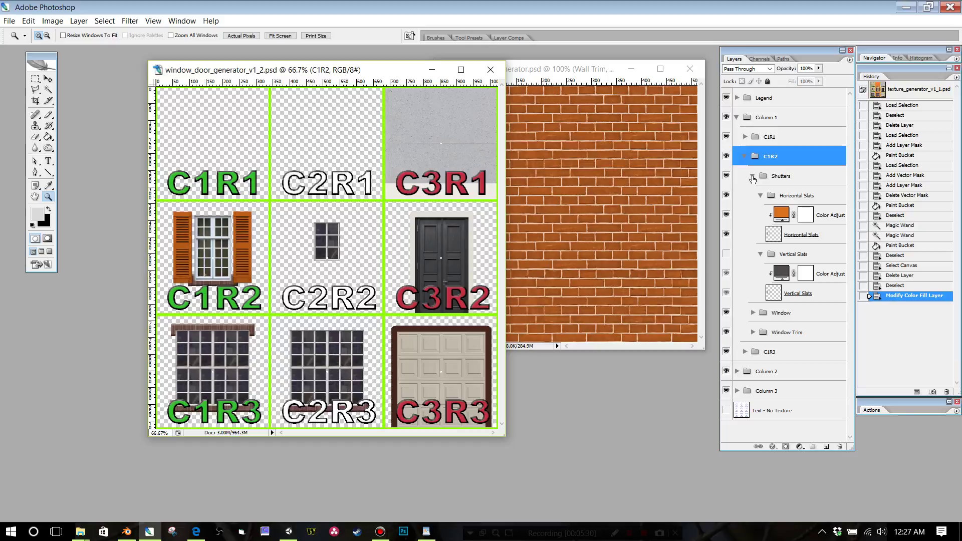
click(753, 176)
click(752, 196)
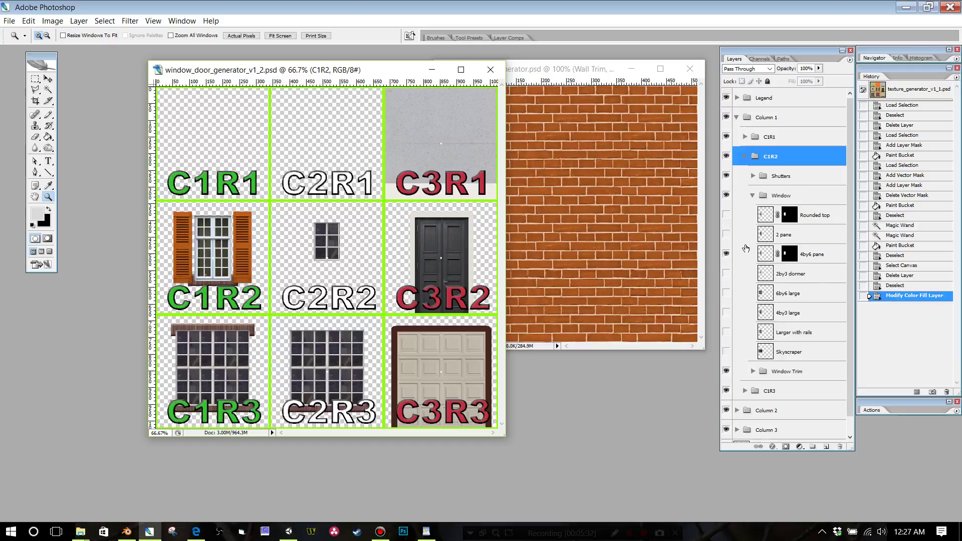
click(726, 256)
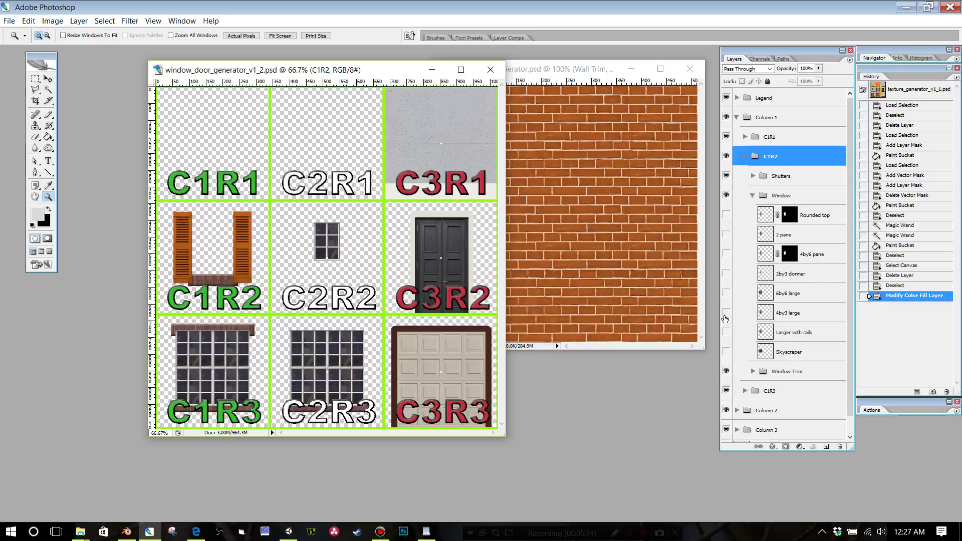
click(726, 294)
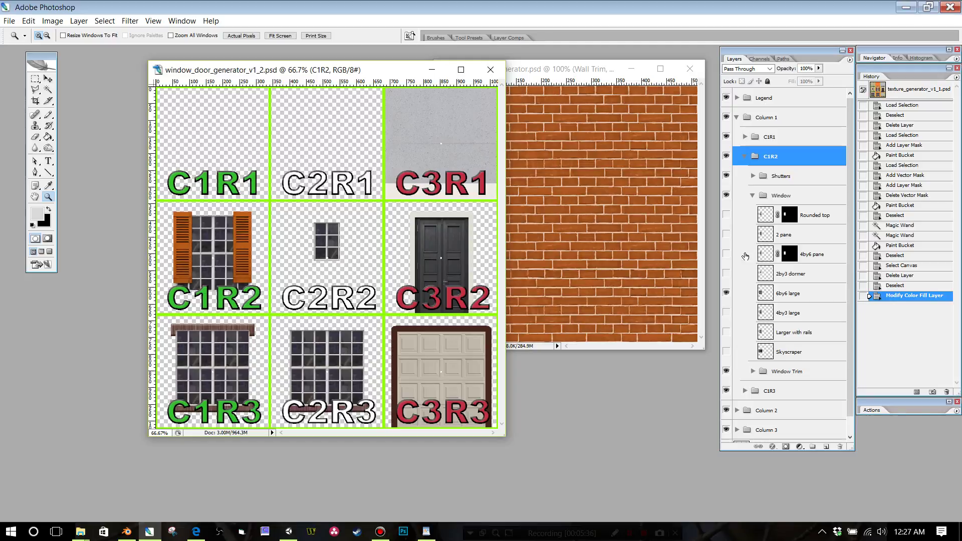
Step: Hide the C1R2 Shutters group and the Legend group, and replace the 6by6 large window with the Skyscraper layer
click(726, 176)
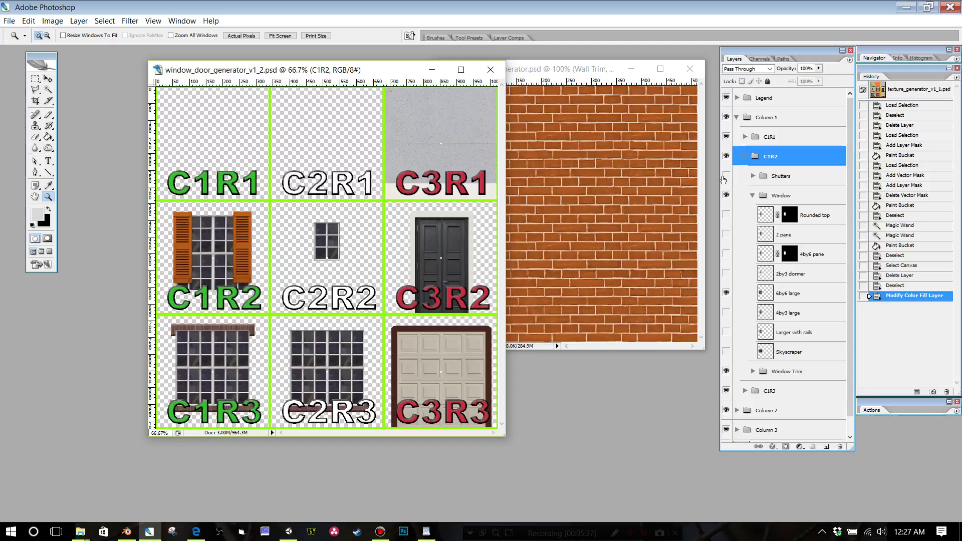
click(726, 352)
click(725, 293)
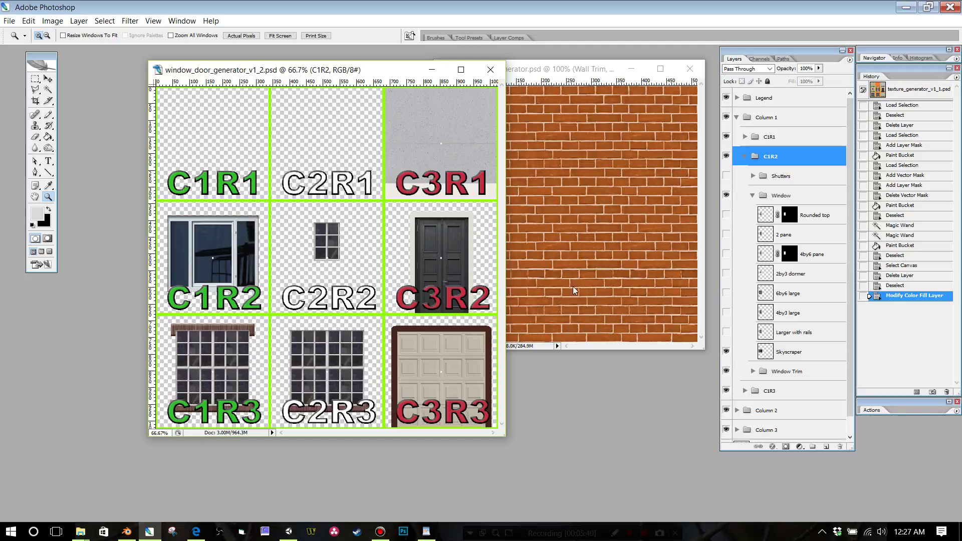
click(729, 98)
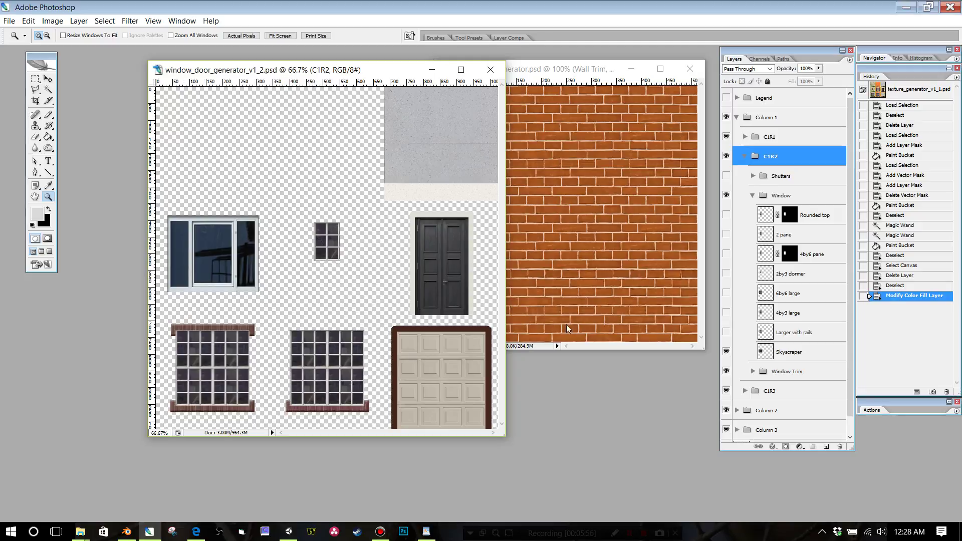
Step: In the C1R2 Window group, show the 4by6 pane layer again and hide the Skyscraper layer
click(752, 196)
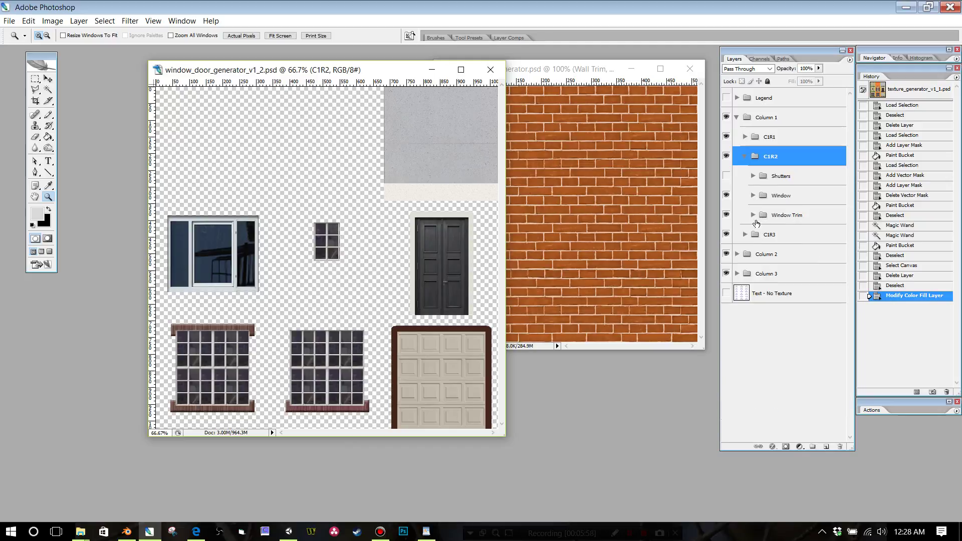
click(753, 215)
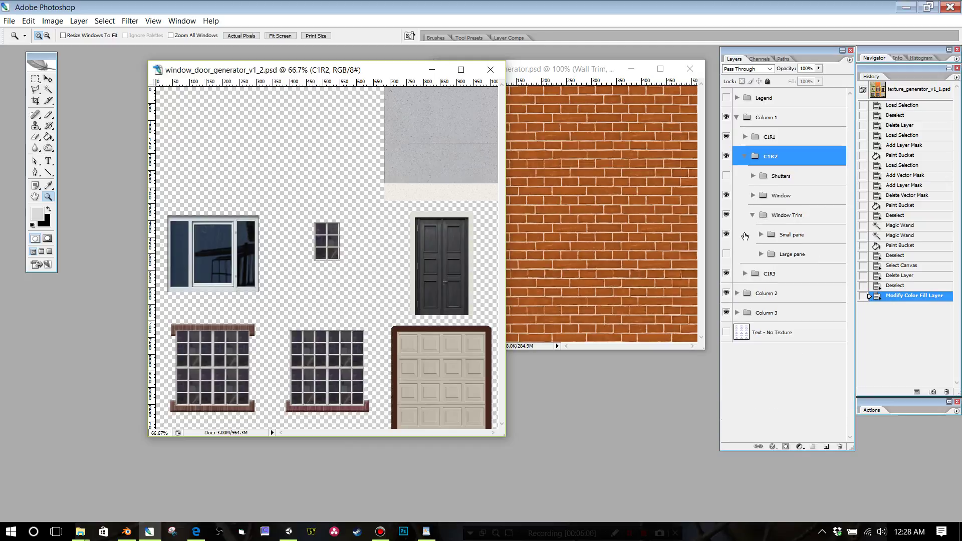
click(753, 196)
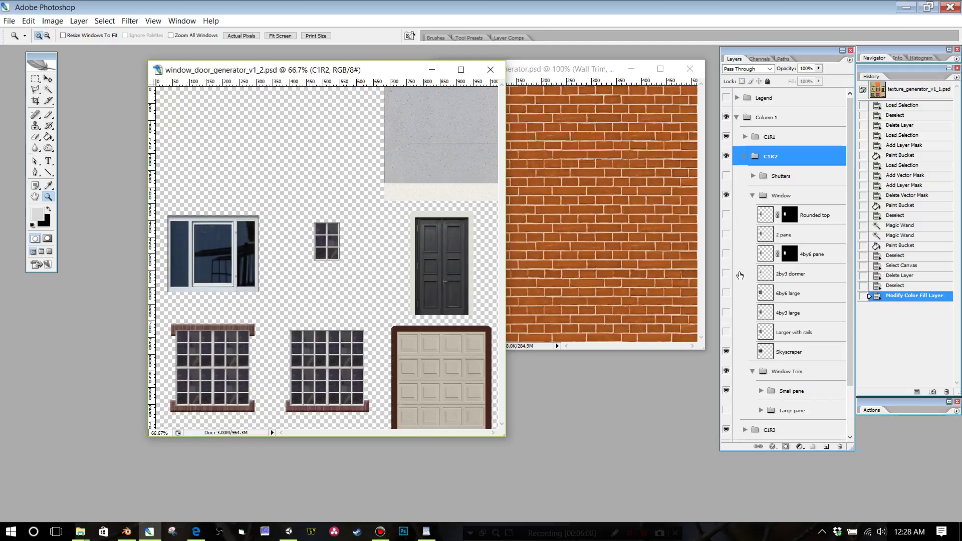
click(726, 254)
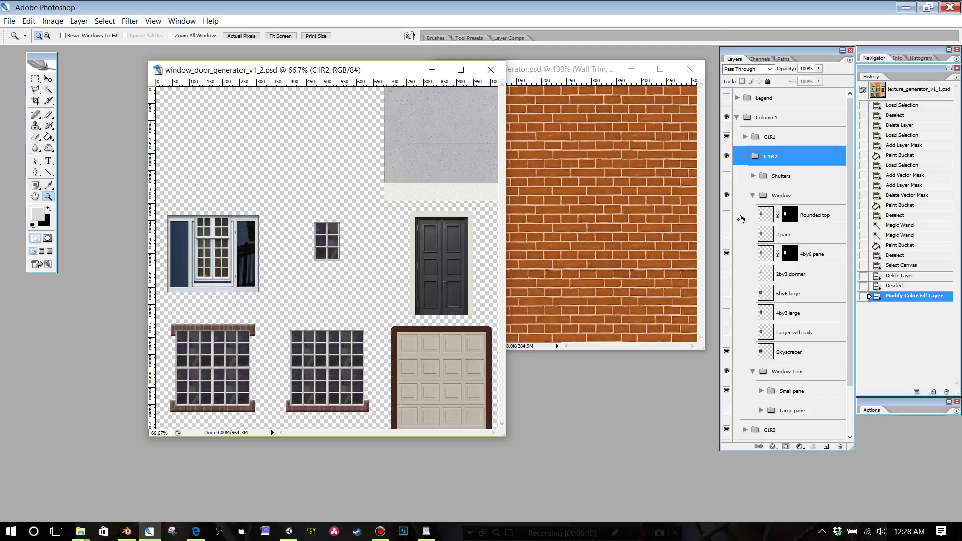
click(726, 195)
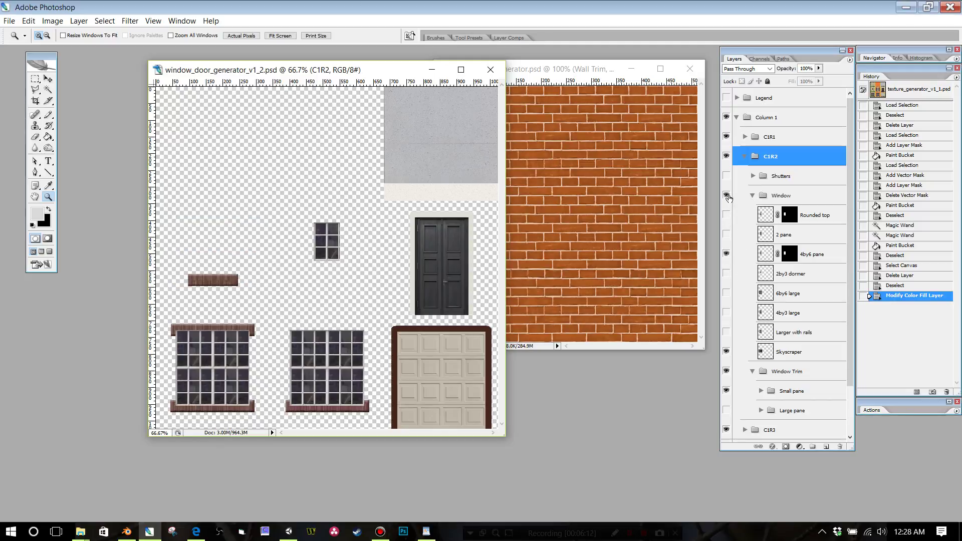
click(726, 195)
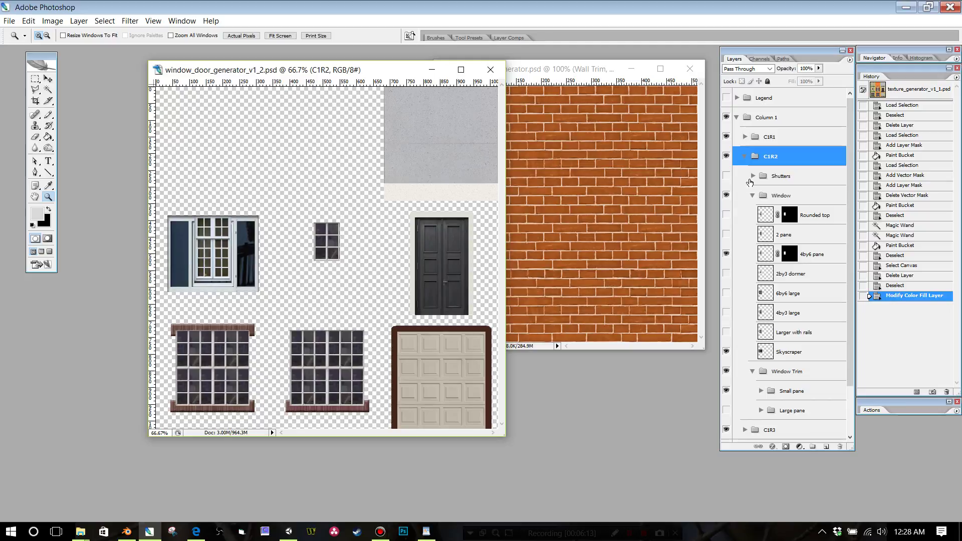
click(726, 351)
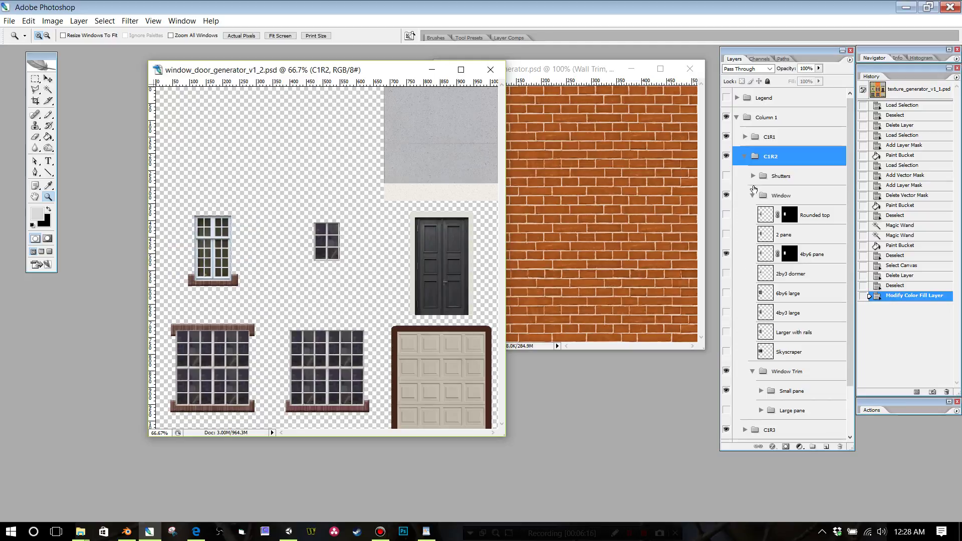
Step: In the Small pane group of the C1R2 Window Trim, show the trim above the window
click(752, 195)
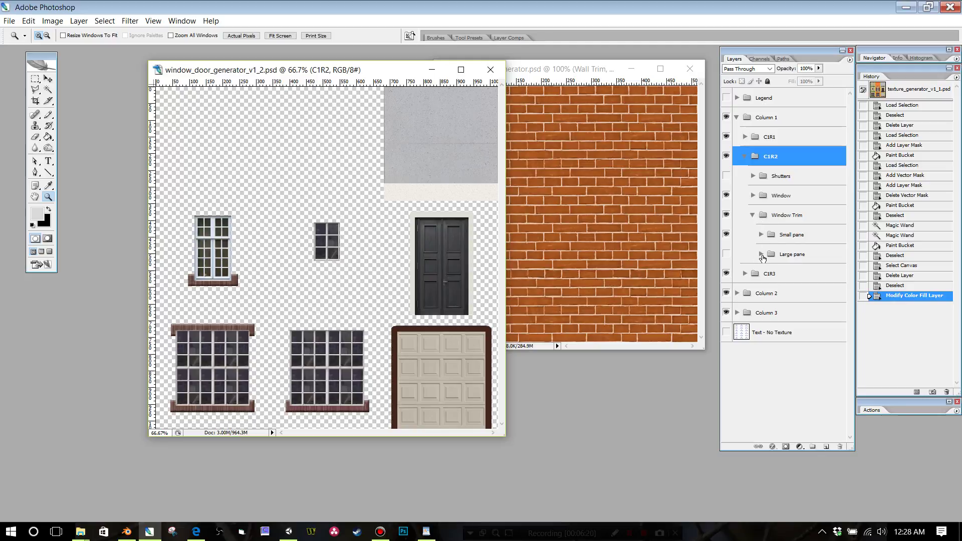
click(761, 234)
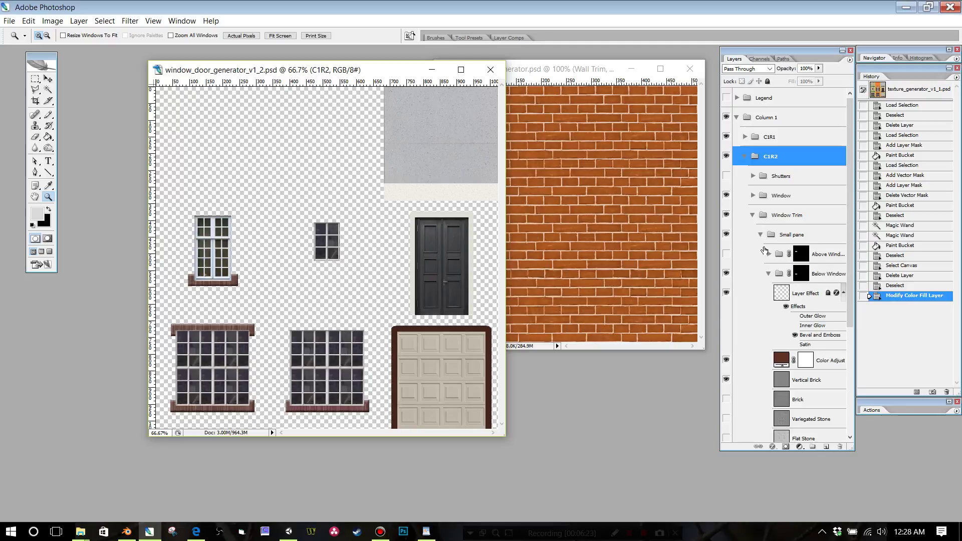
click(768, 273)
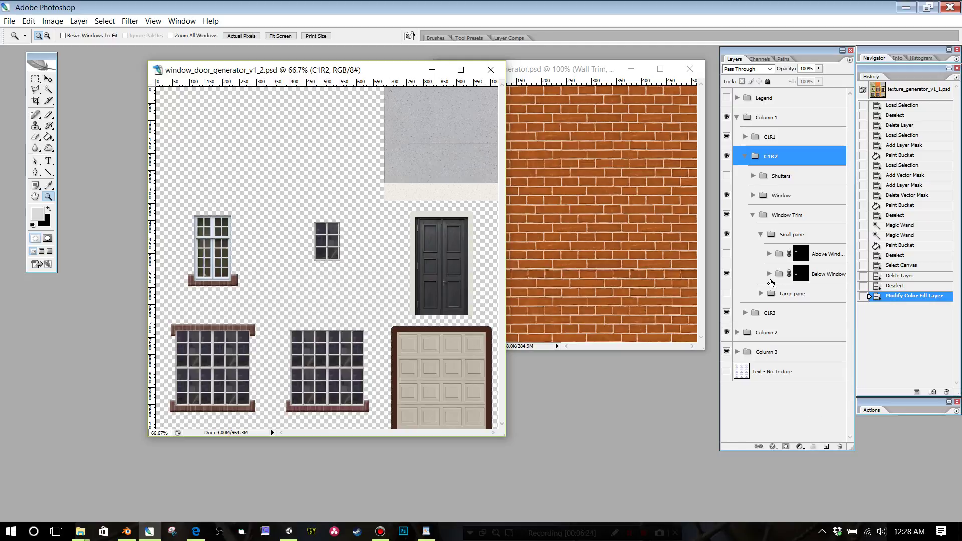
click(727, 255)
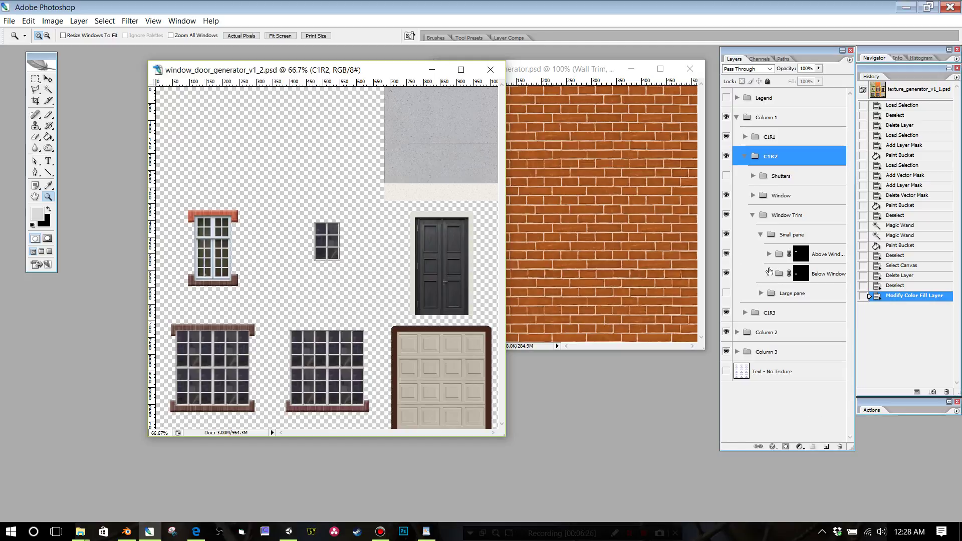
Step: Set the Color Adjust fill of the C1R2 Below Window trim to red-orange, hex d83300
click(769, 273)
double_click(781, 359)
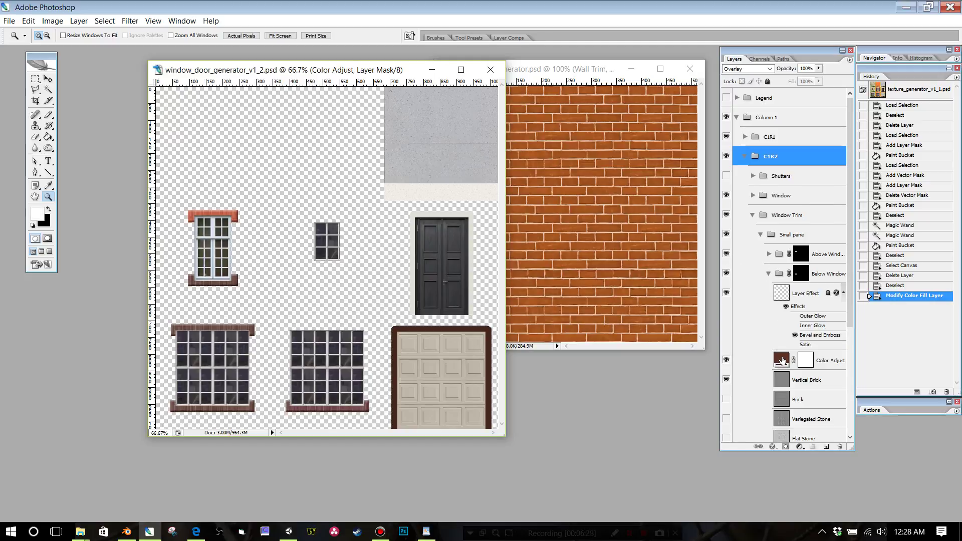
drag(449, 185, 468, 138)
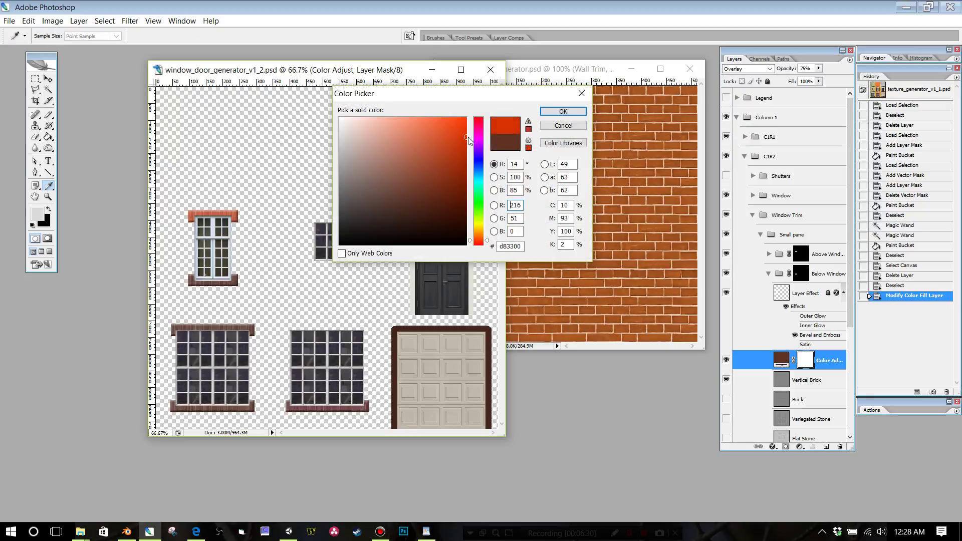
click(561, 111)
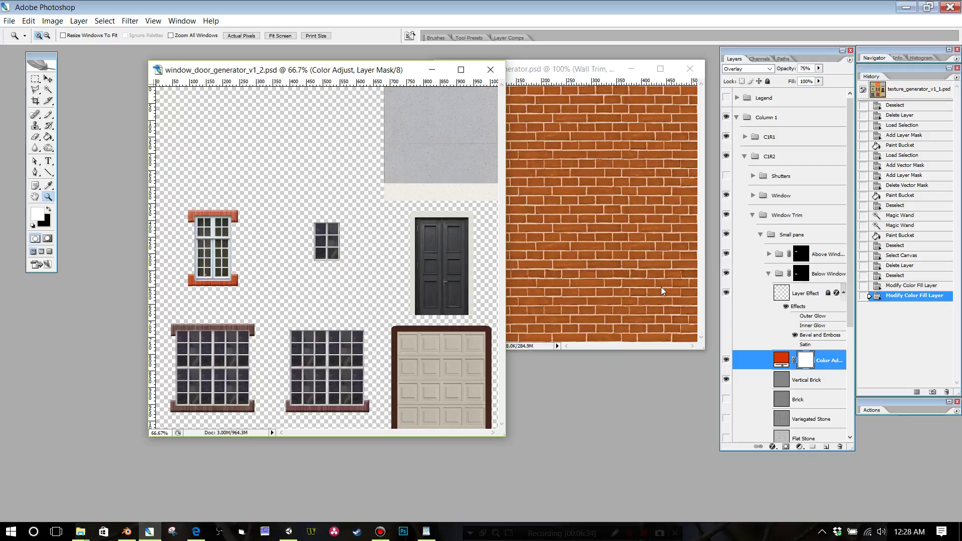
click(760, 234)
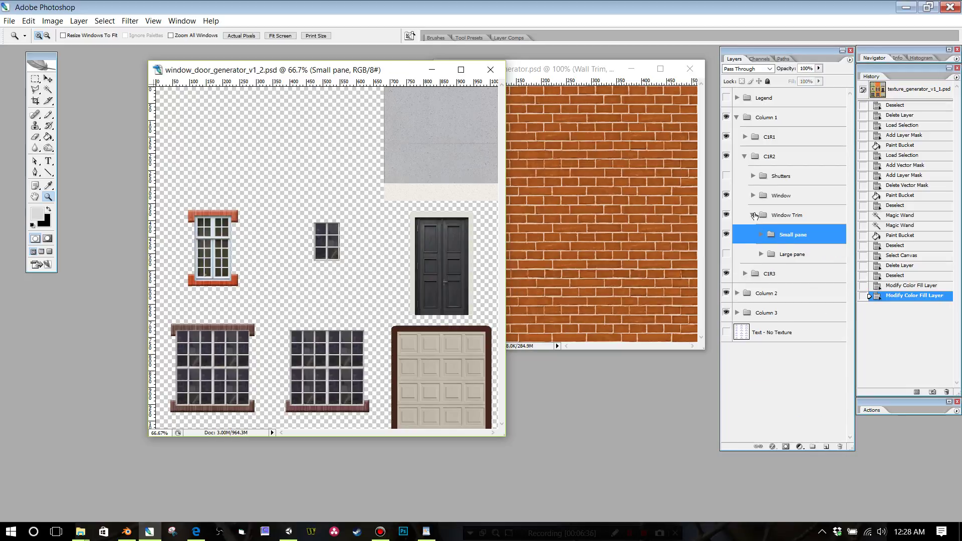
click(752, 215)
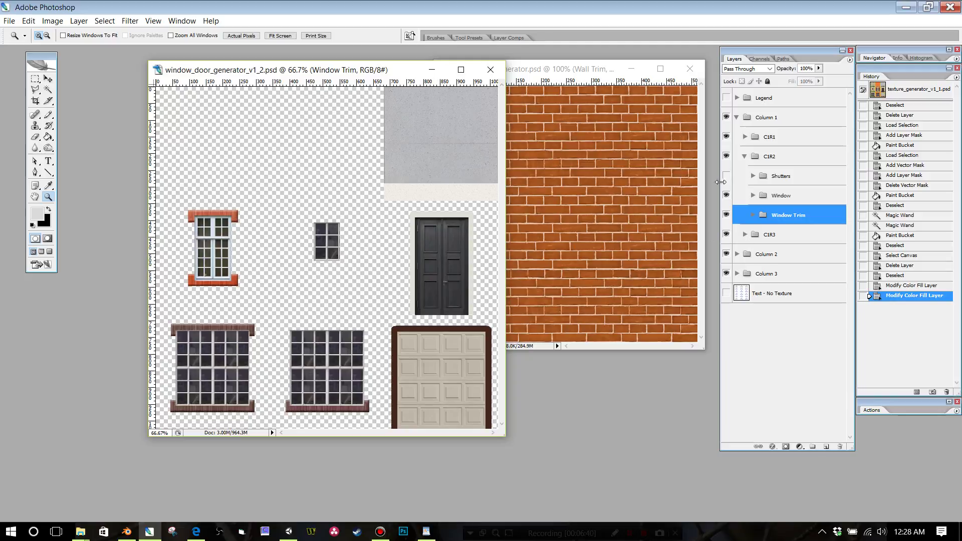
Step: Check the texture sheet with and without the Legend group and view the layer groups inside C1R3
click(725, 98)
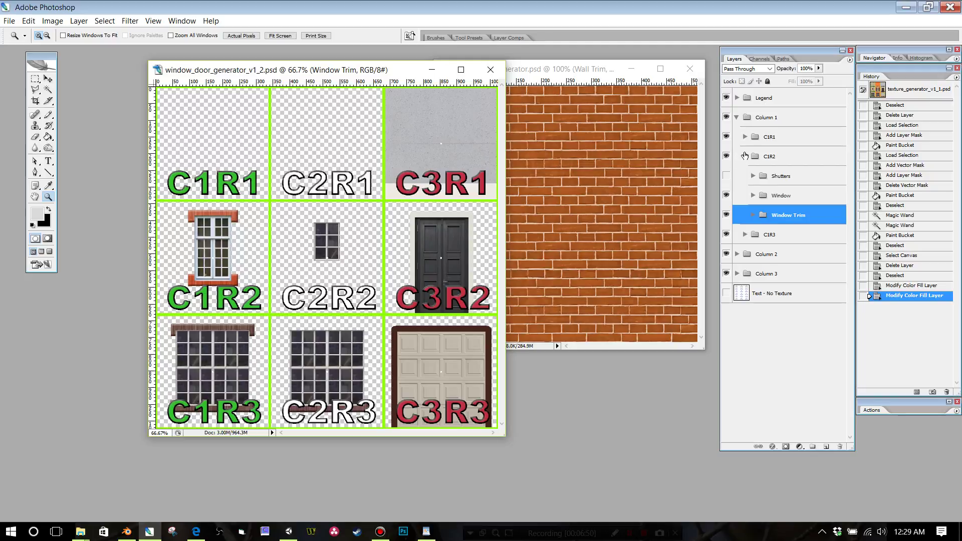
click(744, 156)
click(745, 176)
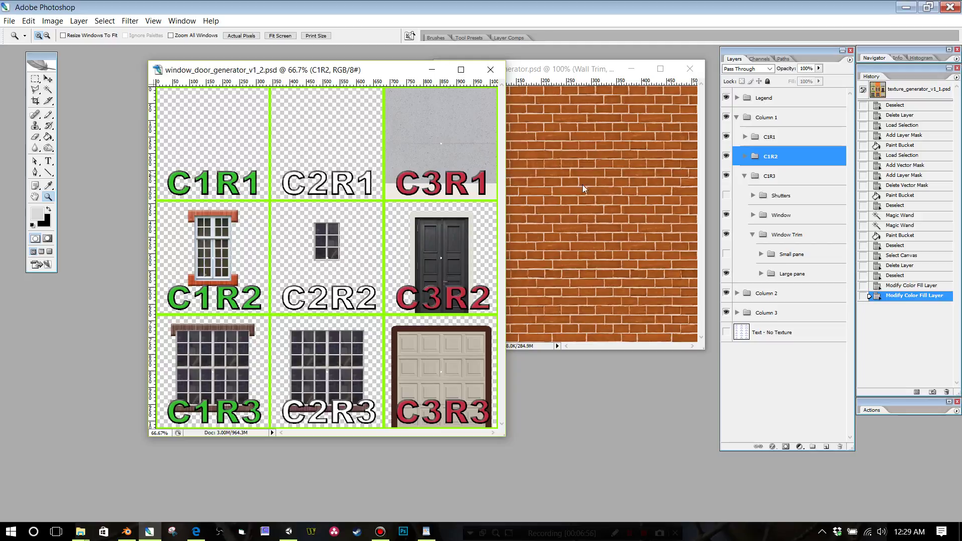
click(726, 98)
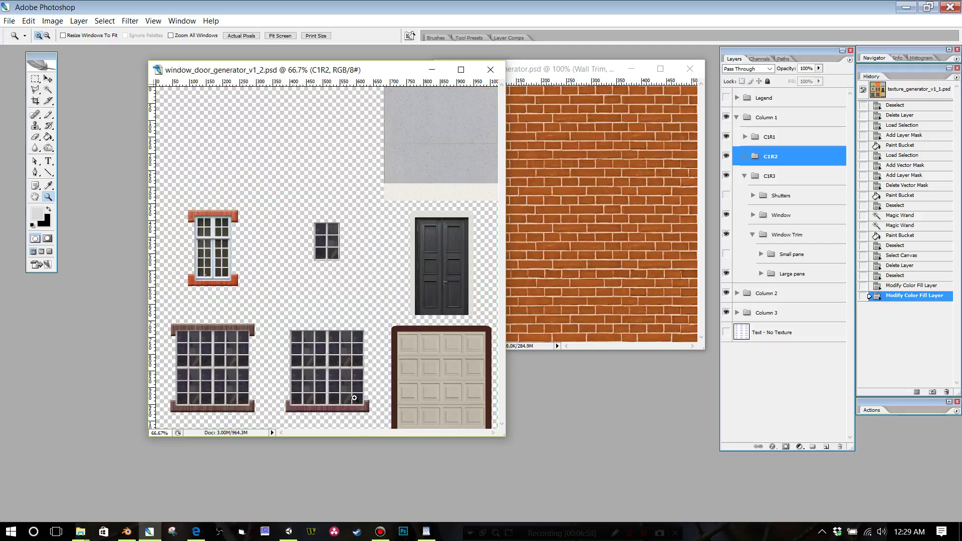
Step: Switch to Unity, try window_suburban_brown on the stone C1R2 block, and apply window_suburban_black to its windows
click(289, 533)
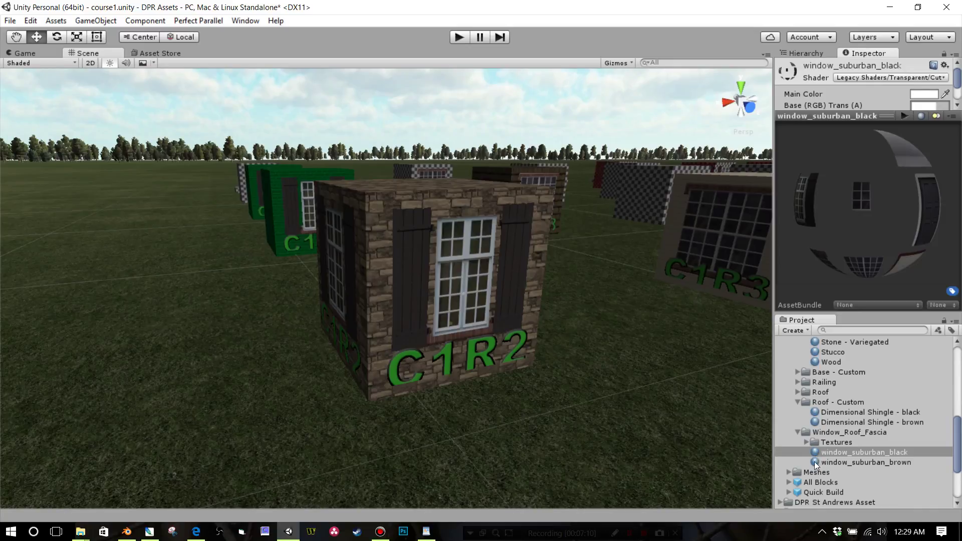
drag(814, 462, 510, 306)
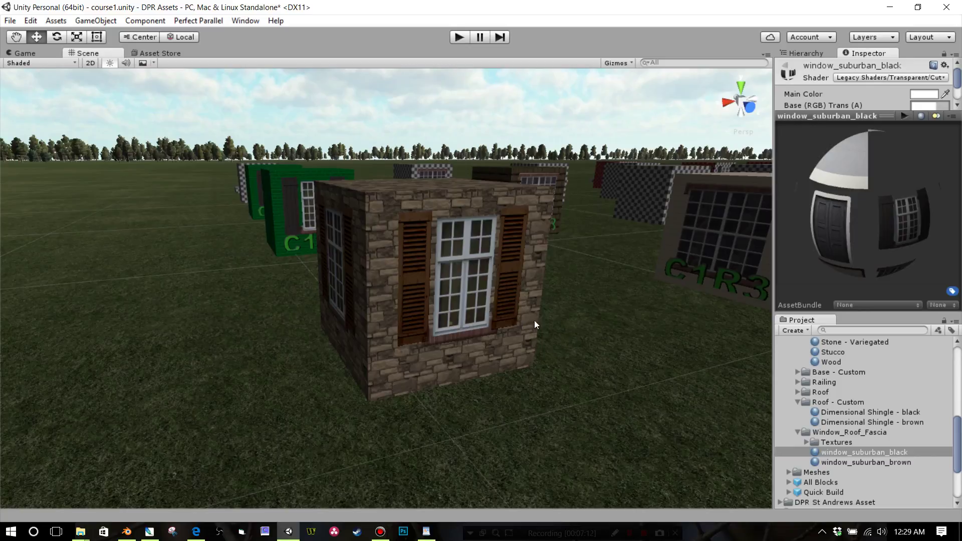
drag(815, 452, 518, 311)
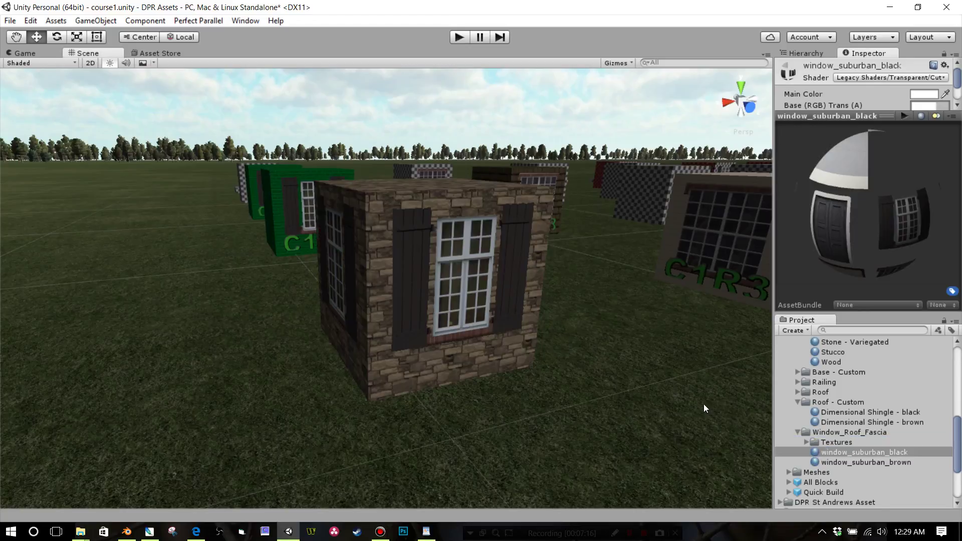
Step: Examine the red brick house and the full layout of building blocks and roof pieces from a distance
scroll(704, 404, down, 6)
middle_drag(628, 383, 632, 403)
scroll(630, 400, up, 3)
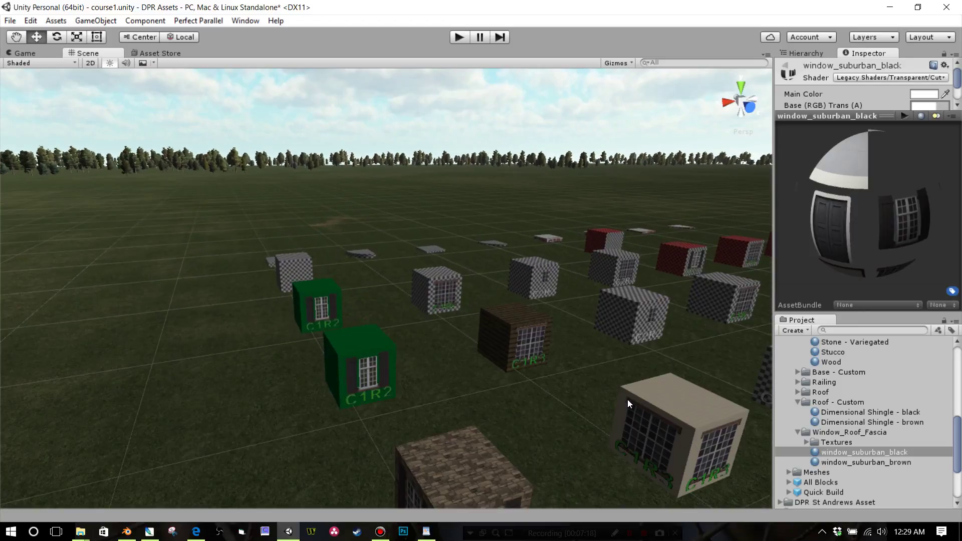
right_drag(627, 400, 561, 408)
scroll(573, 396, down, 3)
middle_drag(572, 396, 600, 388)
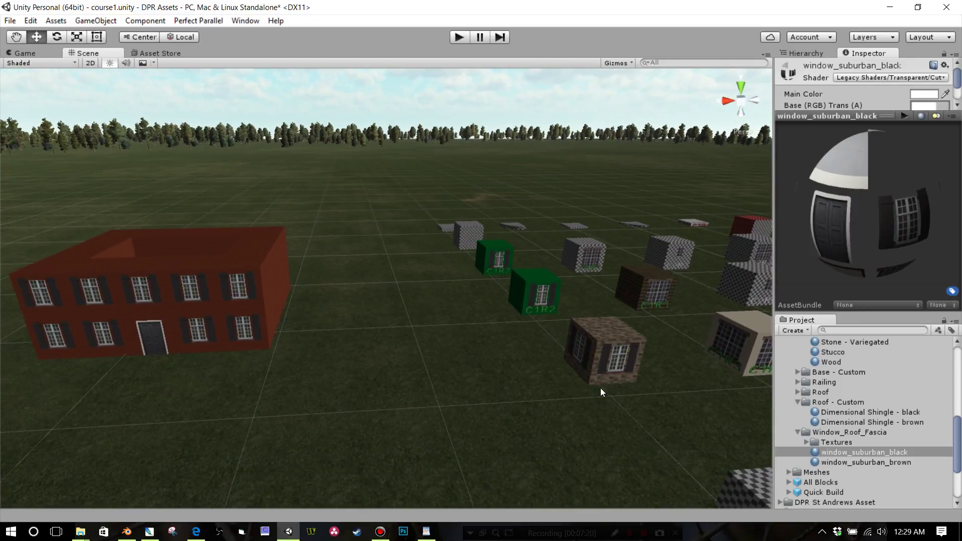
scroll(609, 380, down, 3)
scroll(607, 374, down, 2)
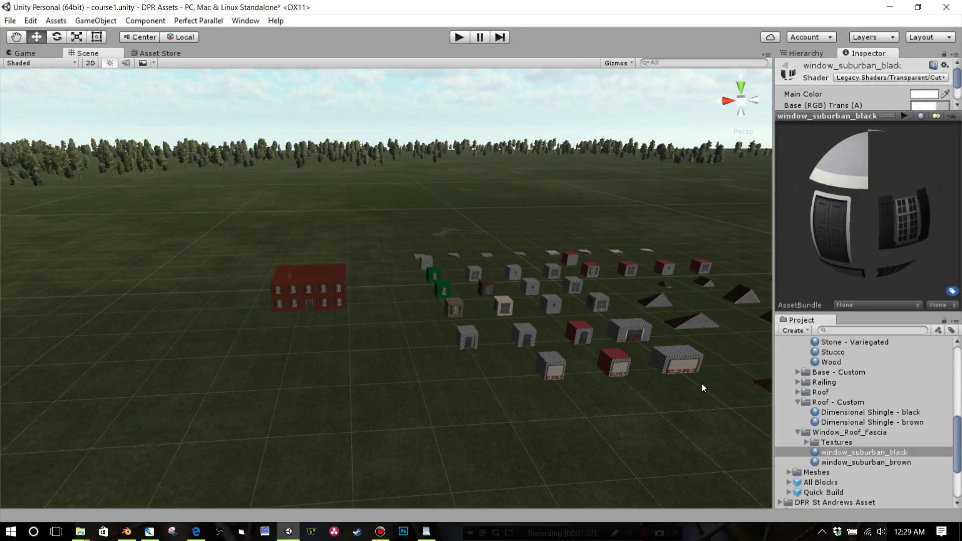
right_drag(660, 390, 609, 399)
middle_drag(653, 363, 569, 389)
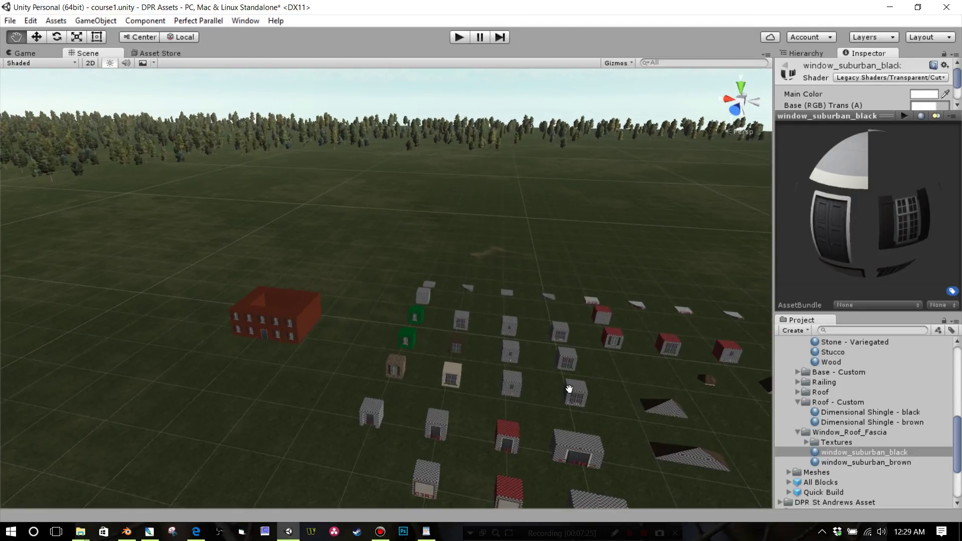
right_drag(569, 389, 645, 398)
middle_drag(645, 399, 664, 379)
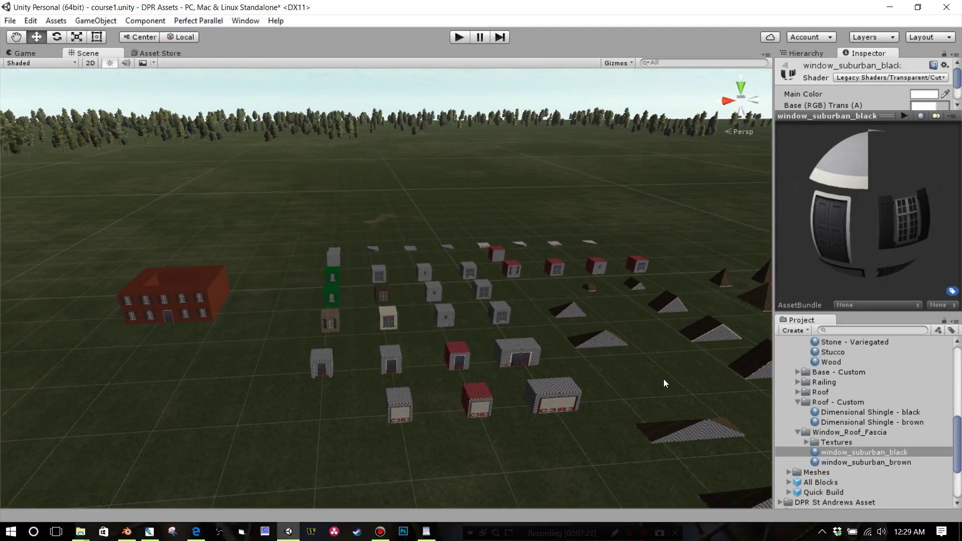
Step: Duplicate the rear green C1R2 block and move the copy onto the open grass in front of the other blocks
scroll(563, 381, up, 6)
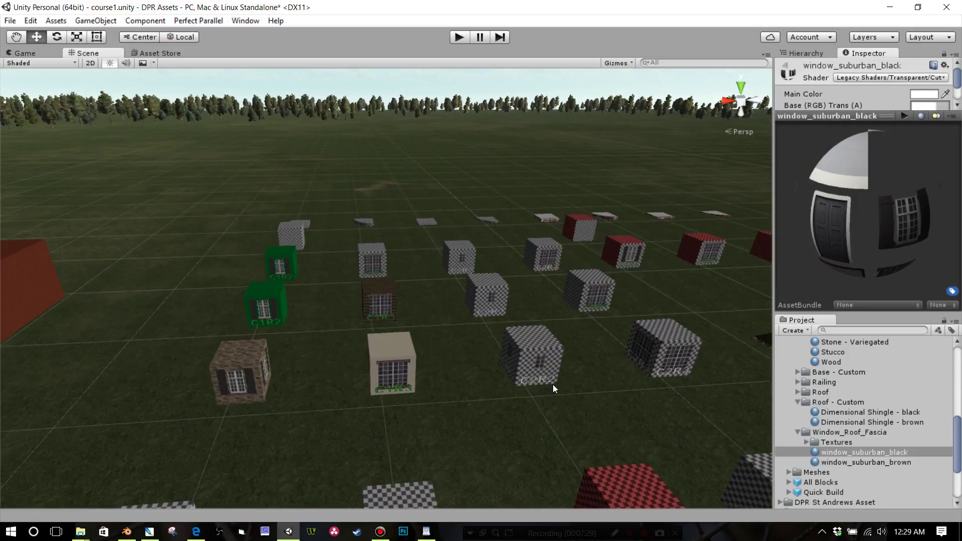
middle_drag(504, 395, 528, 403)
scroll(534, 401, down, 8)
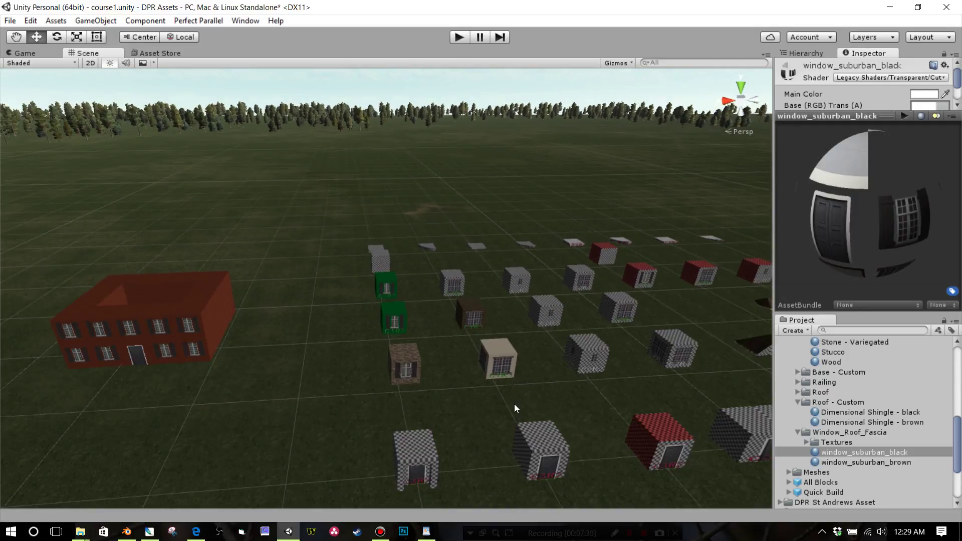
scroll(529, 385, up, 3)
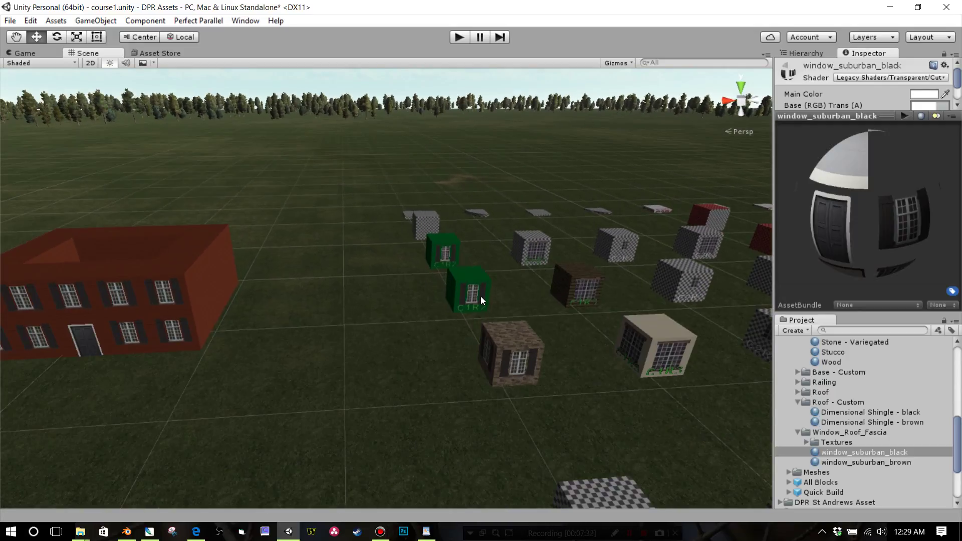
click(439, 260)
scroll(468, 334, down, 3)
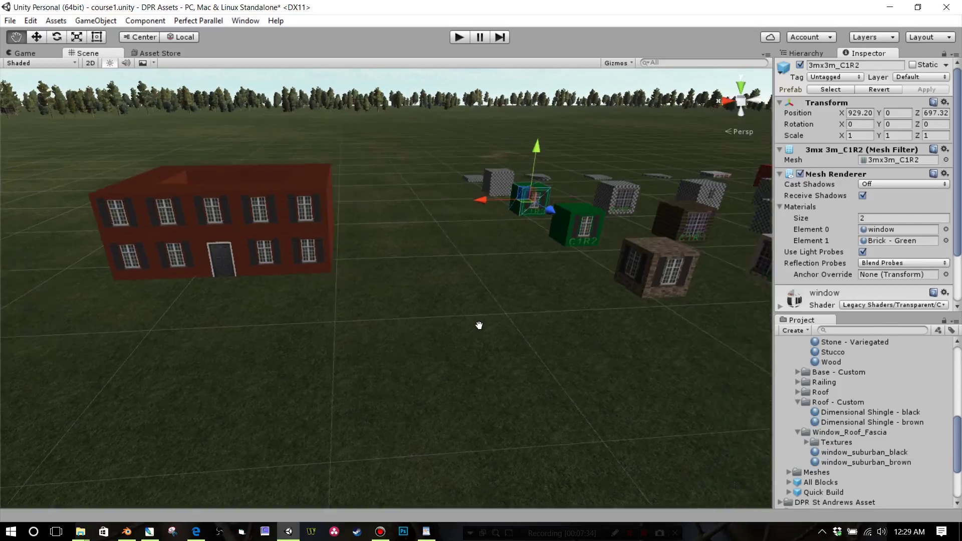
scroll(470, 305, up, 2)
key(ctrl+d)
drag(498, 222, 390, 385)
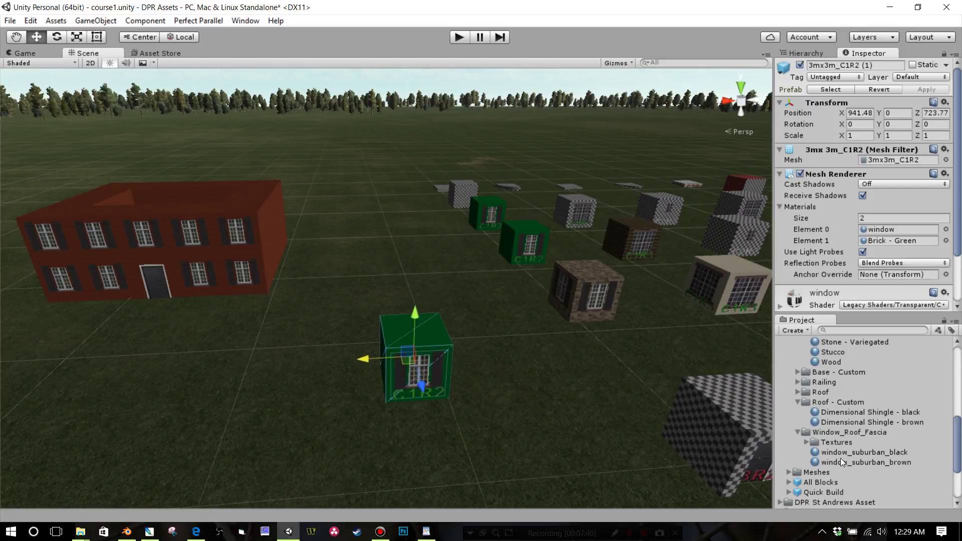
Step: Apply the window_suburban_black material to the windows of the copied green block
drag(816, 455, 489, 378)
middle_drag(489, 377, 489, 365)
scroll(489, 366, up, 3)
scroll(489, 366, down, 2)
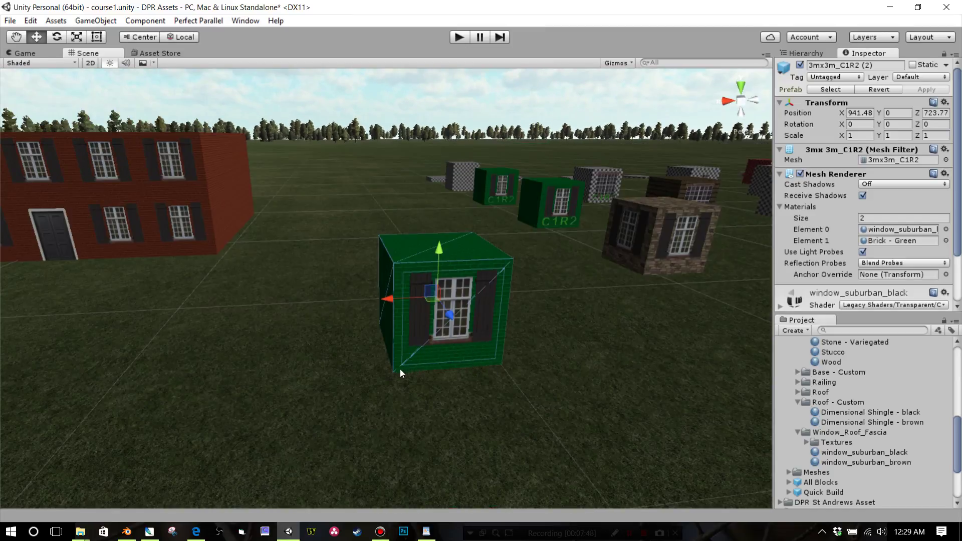
Step: Duplicate the green block and vertex-snap the copy on top of it as a second story at Y 3
key(v)
scroll(397, 375, up, 4)
scroll(401, 377, down, 4)
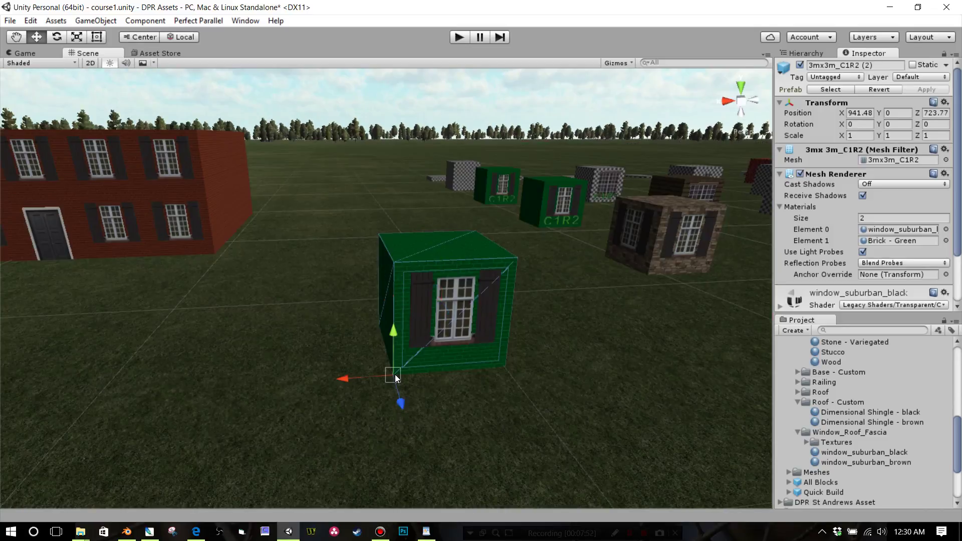
drag(394, 374, 388, 264)
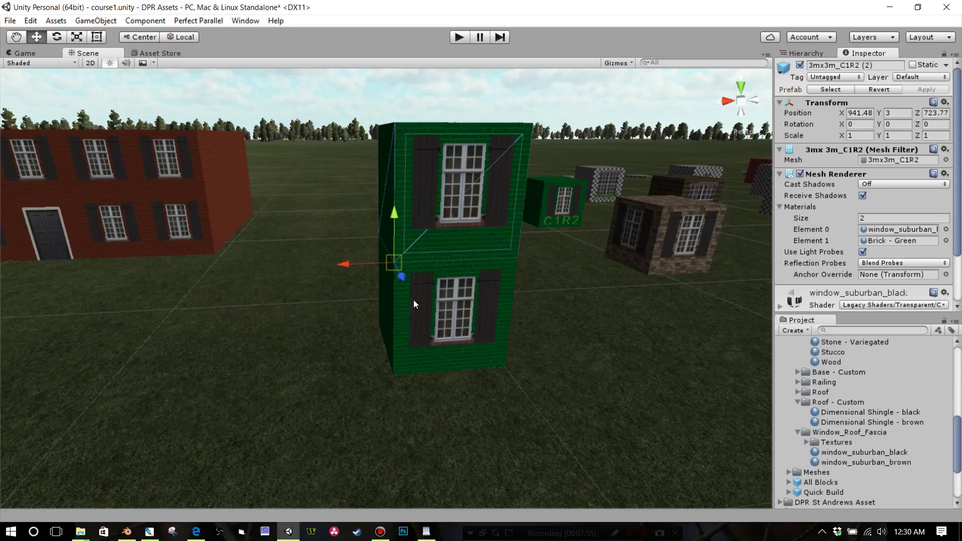
Step: Duplicate the gable_3mx3mx2m roof piece and move the copy across the grass beside the green two-story tower
scroll(526, 323, down, 5)
middle_drag(526, 324, 349, 360)
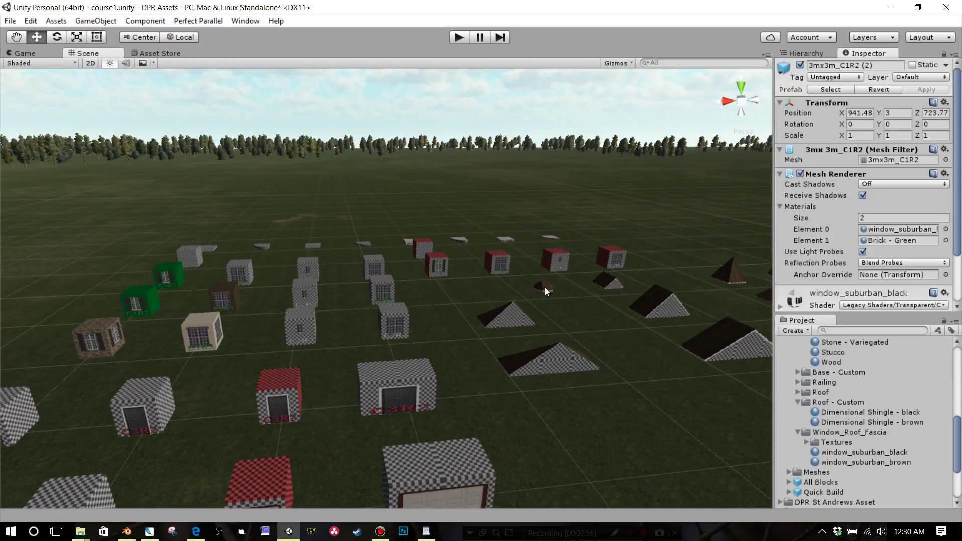
click(603, 286)
key(ctrl+d)
middle_drag(535, 332, 576, 332)
drag(683, 268, 218, 315)
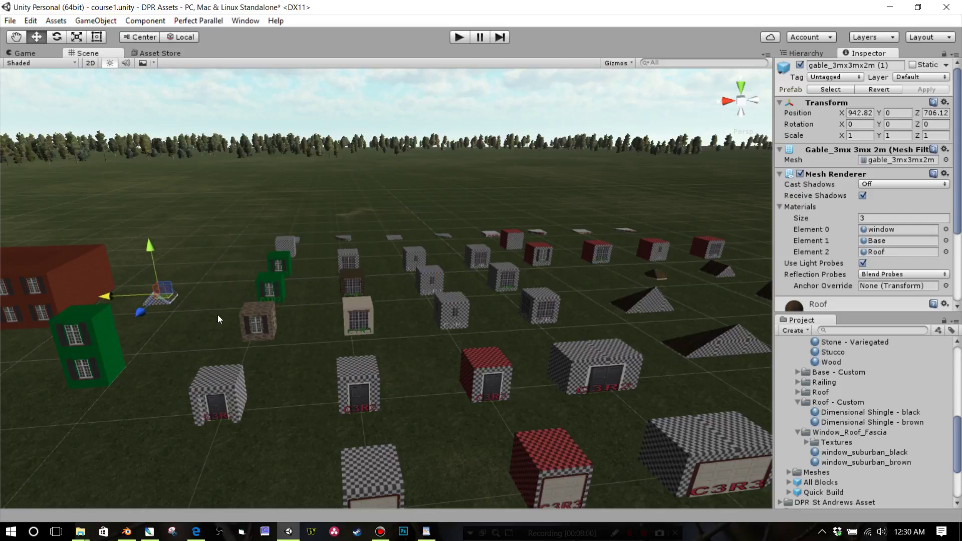
middle_drag(218, 316, 251, 314)
scroll(247, 318, up, 3)
right_drag(241, 316, 196, 308)
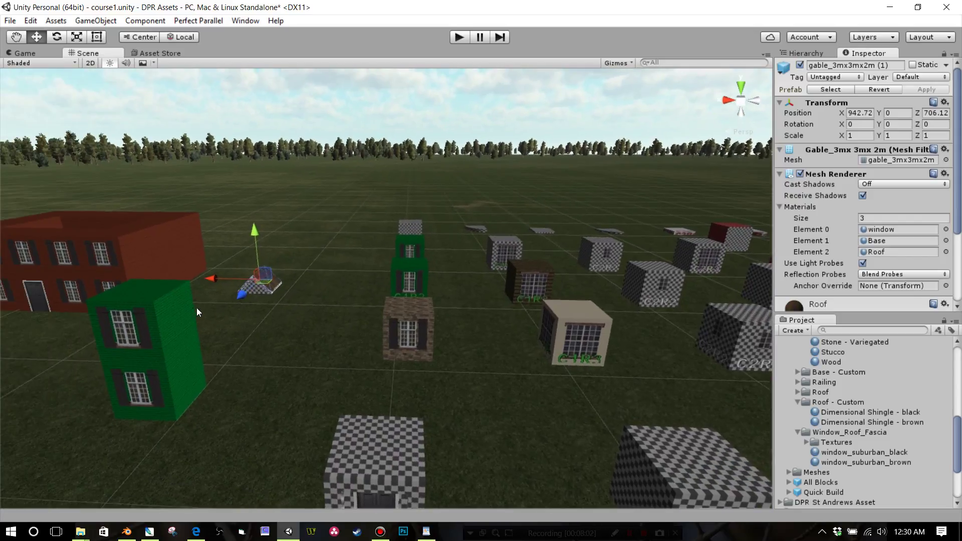
Step: Snap the copied gable roof onto the top of the green tower at Y 6
middle_drag(197, 308, 223, 289)
scroll(278, 273, up, 1)
drag(326, 244, 284, 213)
middle_drag(290, 242, 308, 248)
scroll(308, 248, up, 2)
right_drag(377, 261, 466, 278)
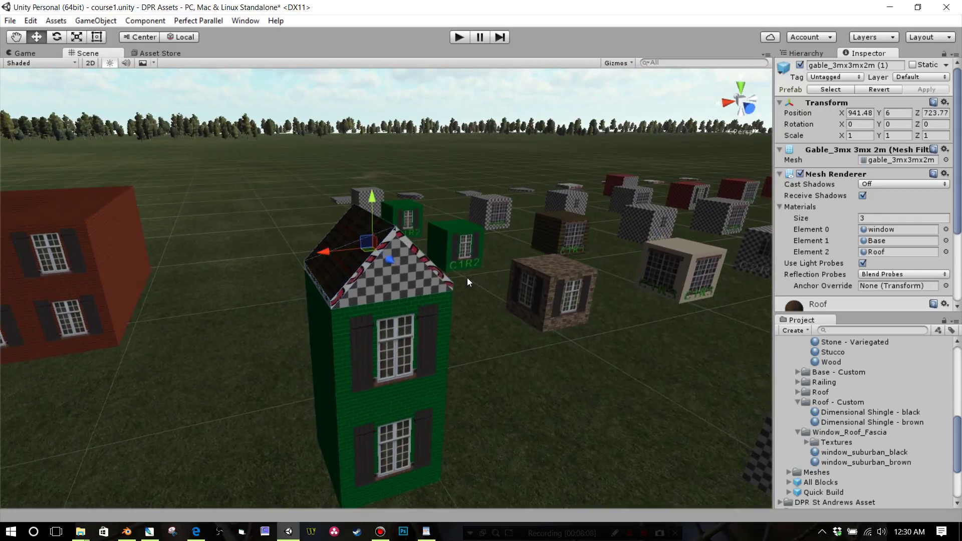
scroll(483, 296, up, 4)
scroll(485, 297, down, 8)
scroll(486, 298, up, 1)
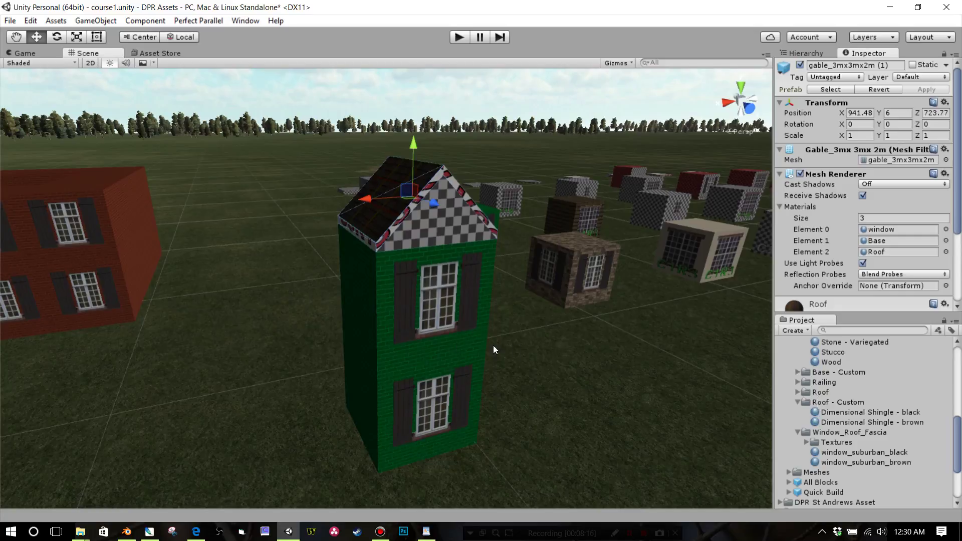
Step: Apply Brick - Green to the gable's wall and window_suburban_black to its roof fascia
scroll(816, 395, up, 5)
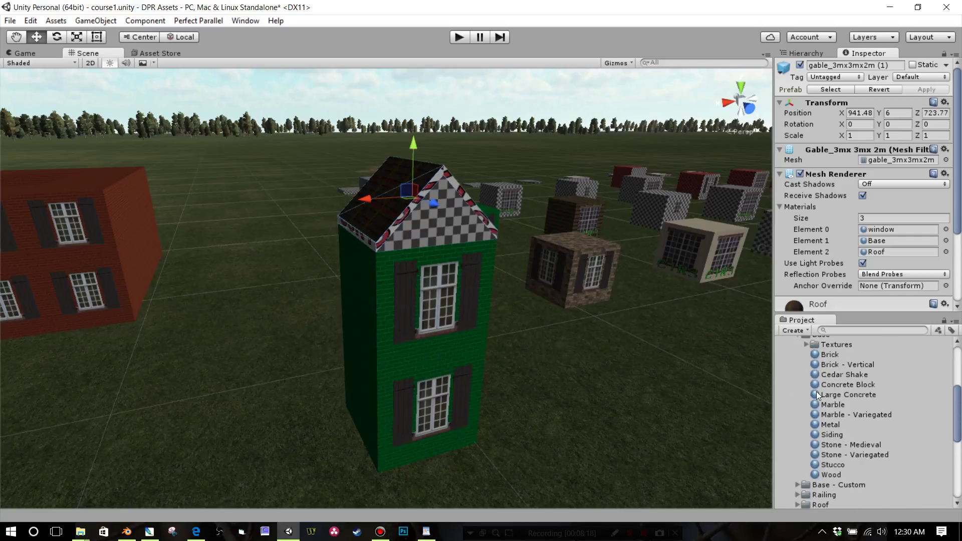
scroll(816, 396, down, 5)
click(797, 372)
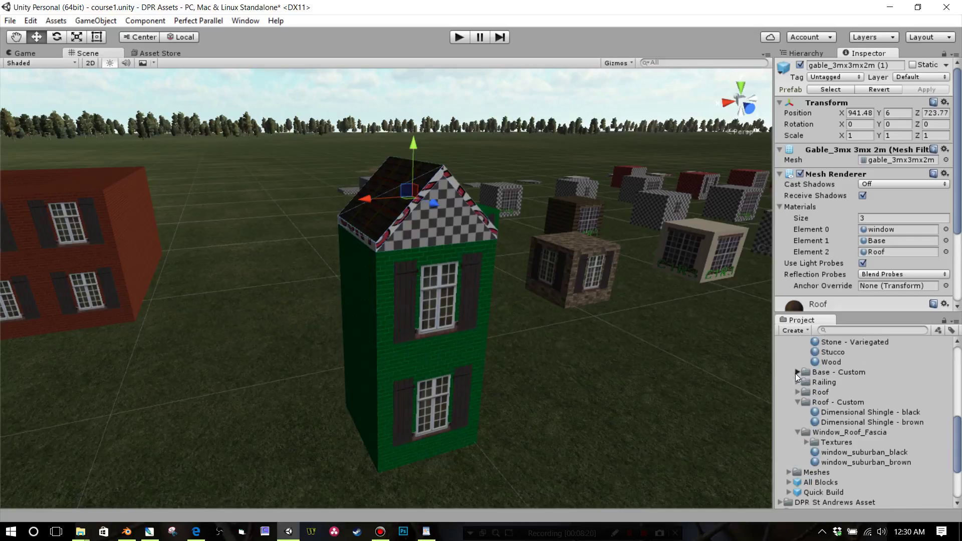
drag(817, 396, 423, 218)
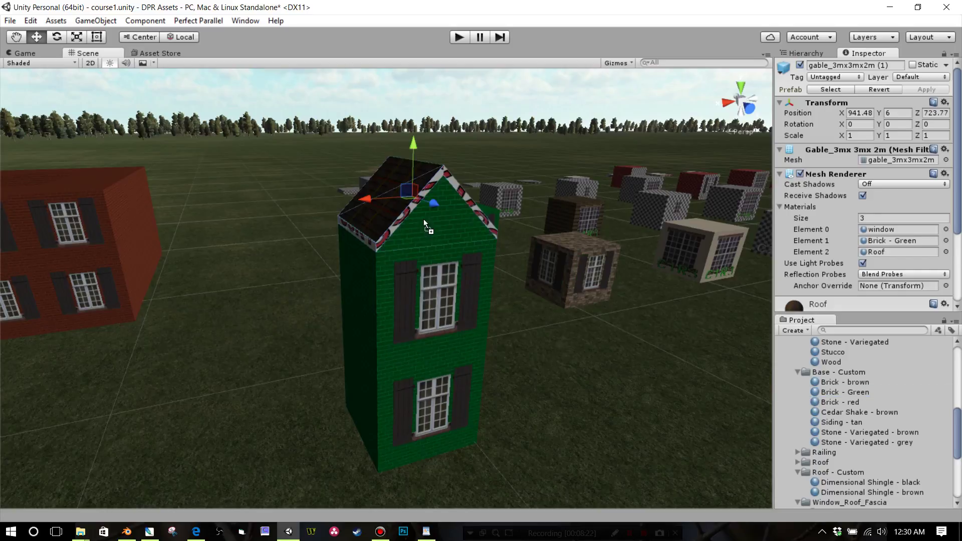
scroll(812, 446, down, 2)
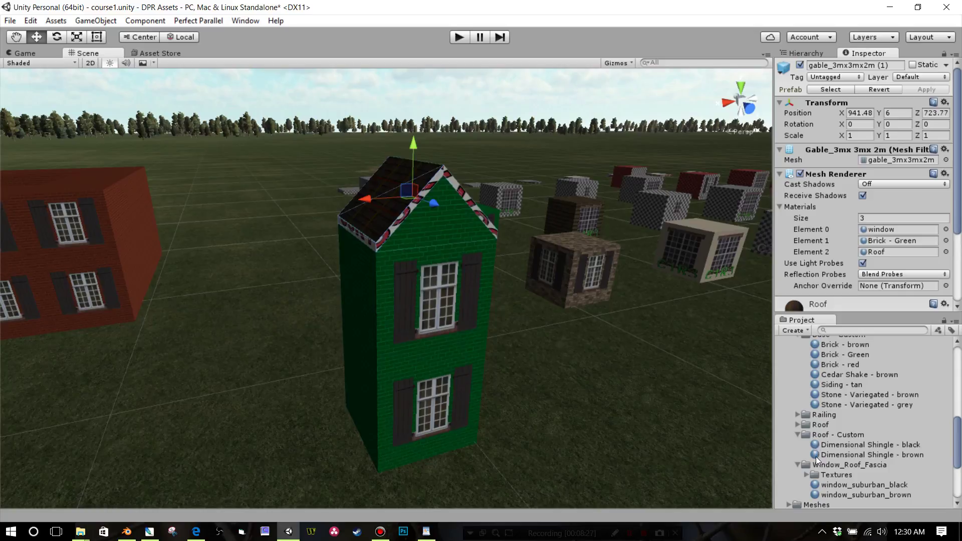
drag(814, 485, 465, 196)
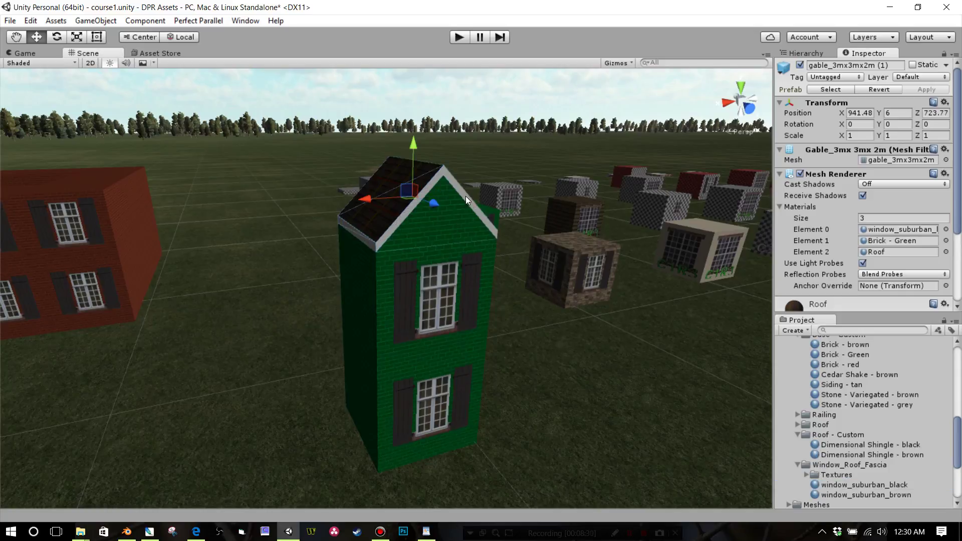
Step: Examine the Cedar Shake roof material and preview each roof texture from cedarshake through traditional_shingle
middle_drag(446, 233, 395, 276)
right_drag(396, 275, 229, 319)
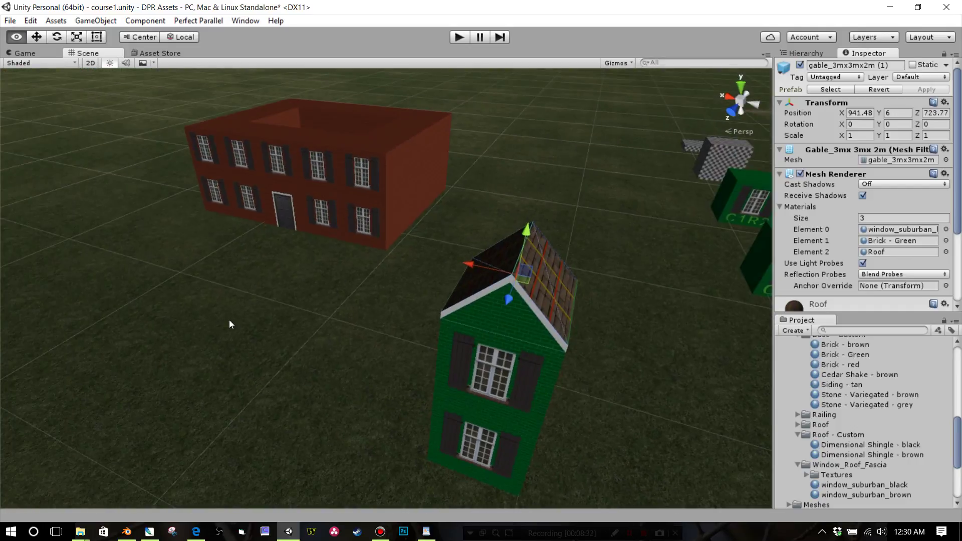
middle_drag(230, 320, 208, 317)
alt+drag(208, 317, 221, 323)
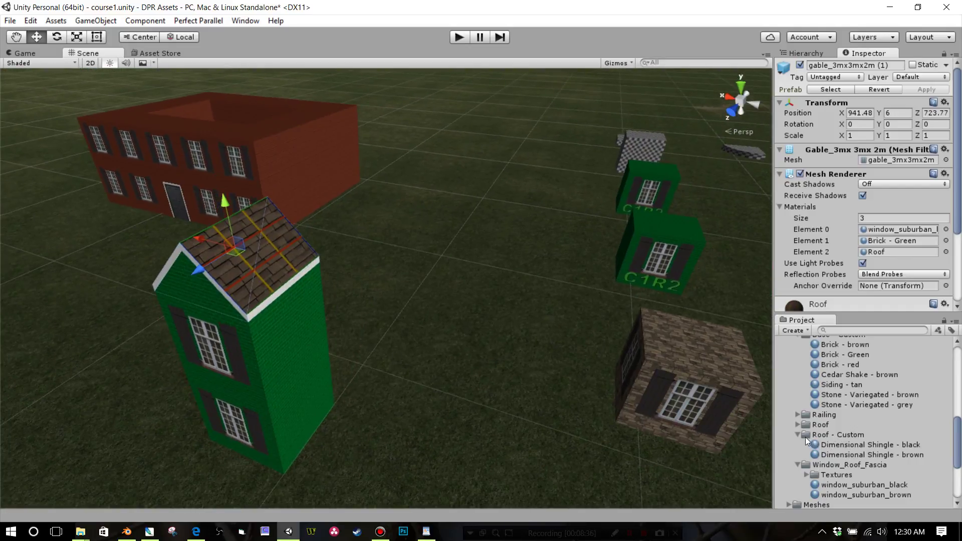
scroll(803, 432, up, 3)
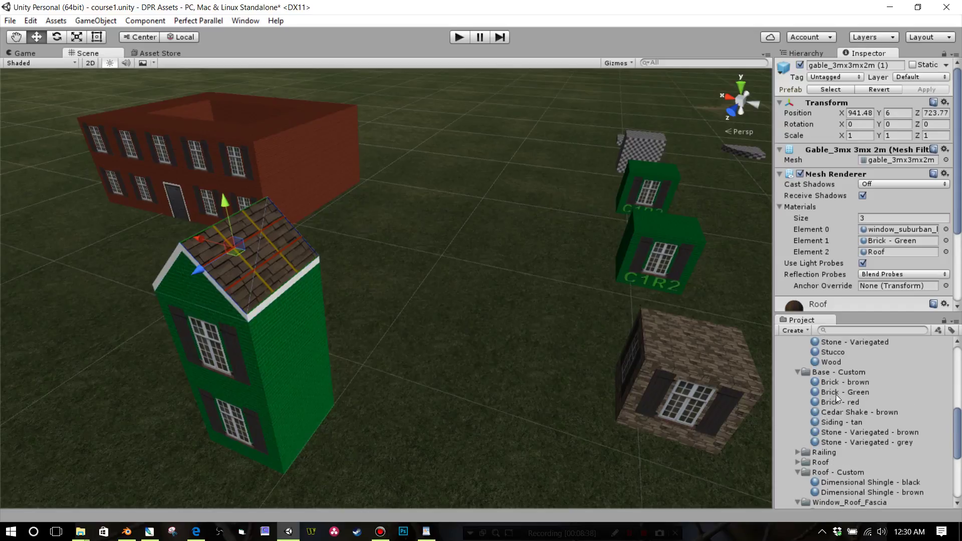
scroll(836, 395, up, 10)
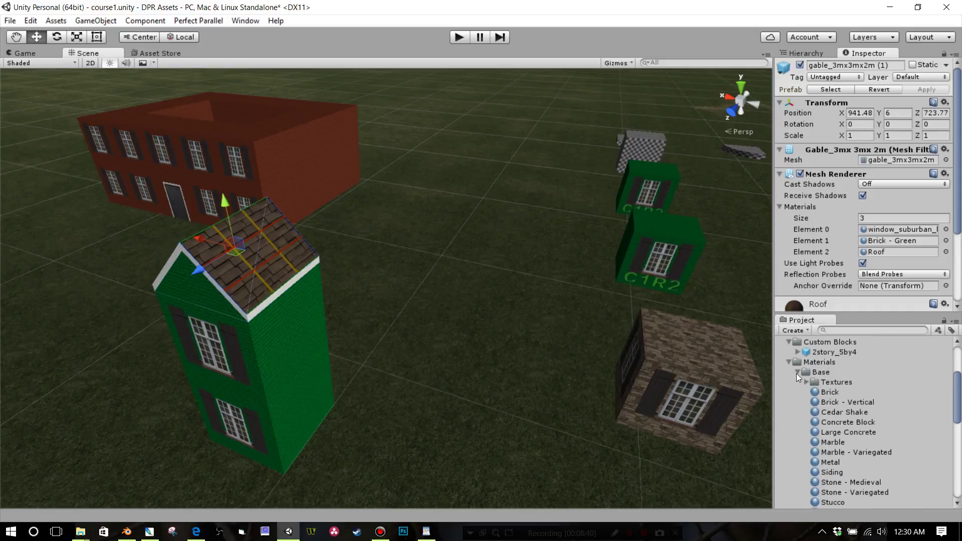
click(797, 372)
click(798, 382)
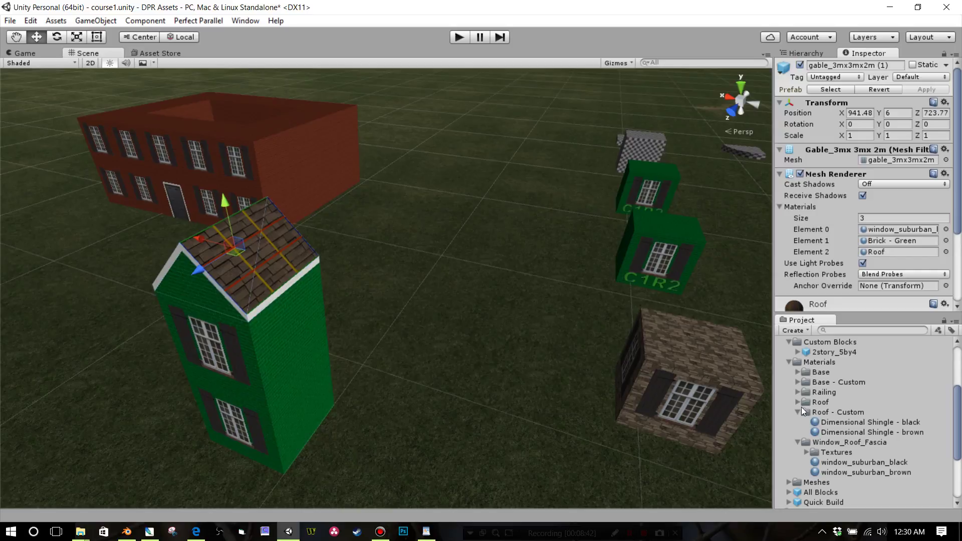
click(798, 402)
scroll(816, 396, down, 2)
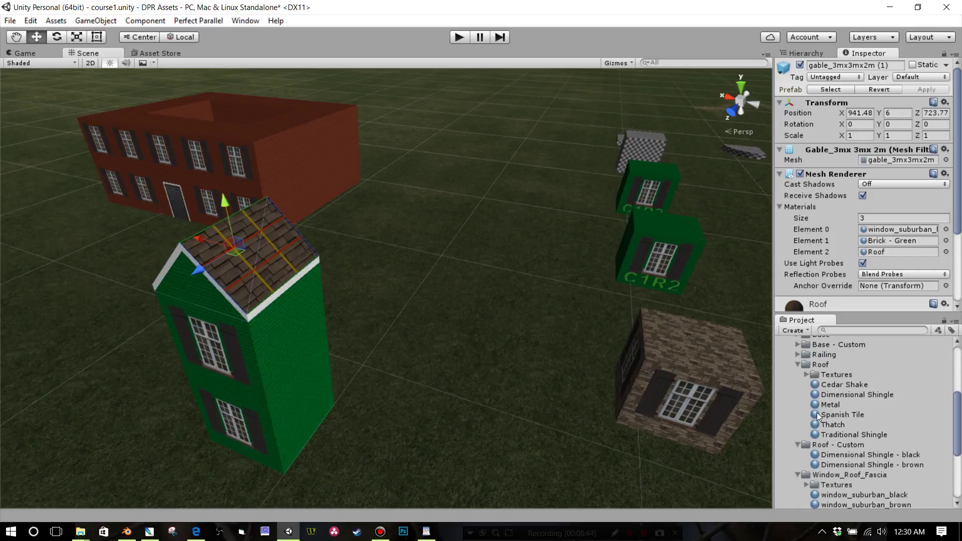
click(828, 385)
click(806, 375)
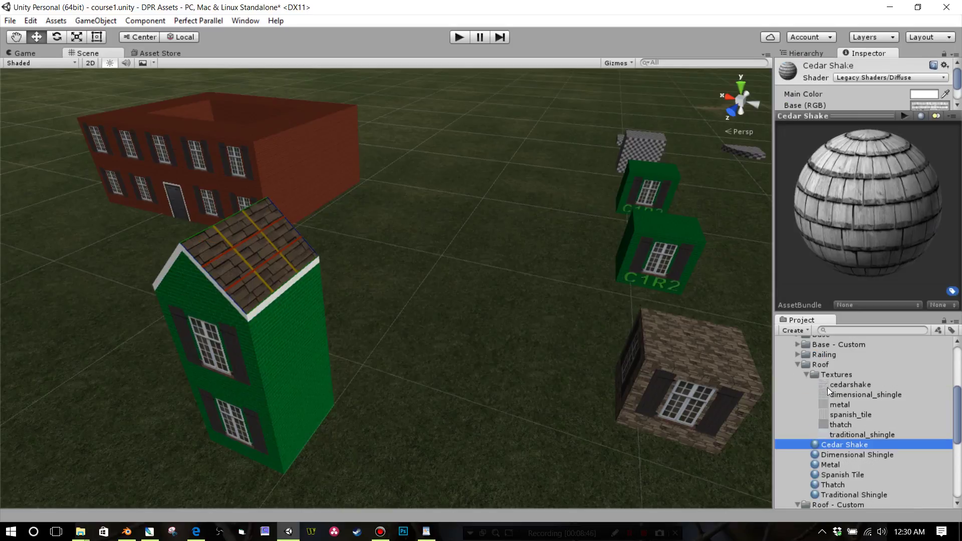
click(830, 387)
click(830, 395)
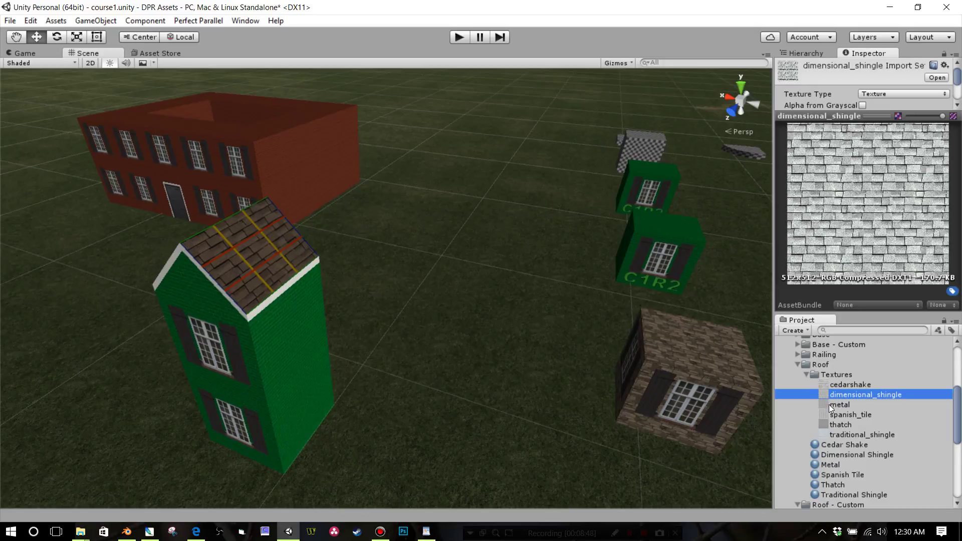
click(829, 405)
click(829, 414)
click(830, 425)
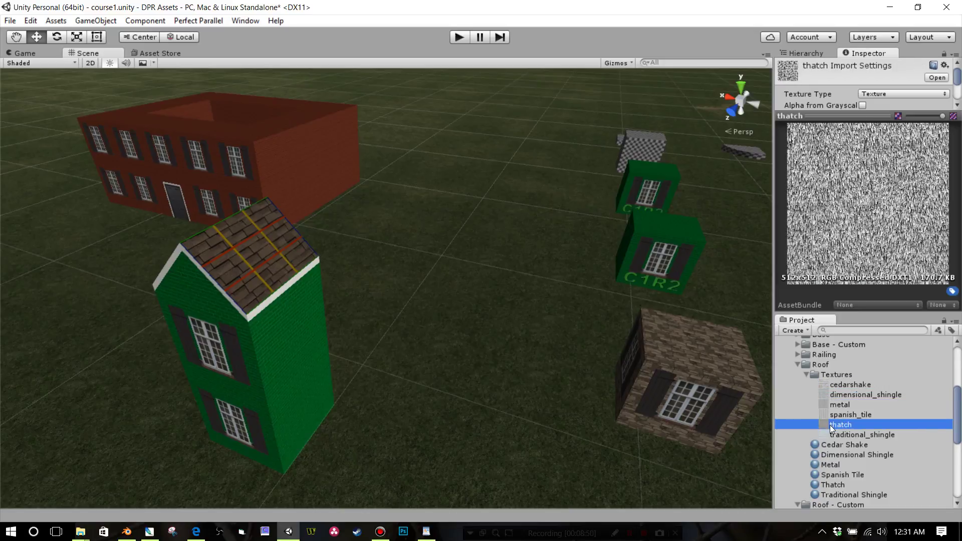
click(826, 435)
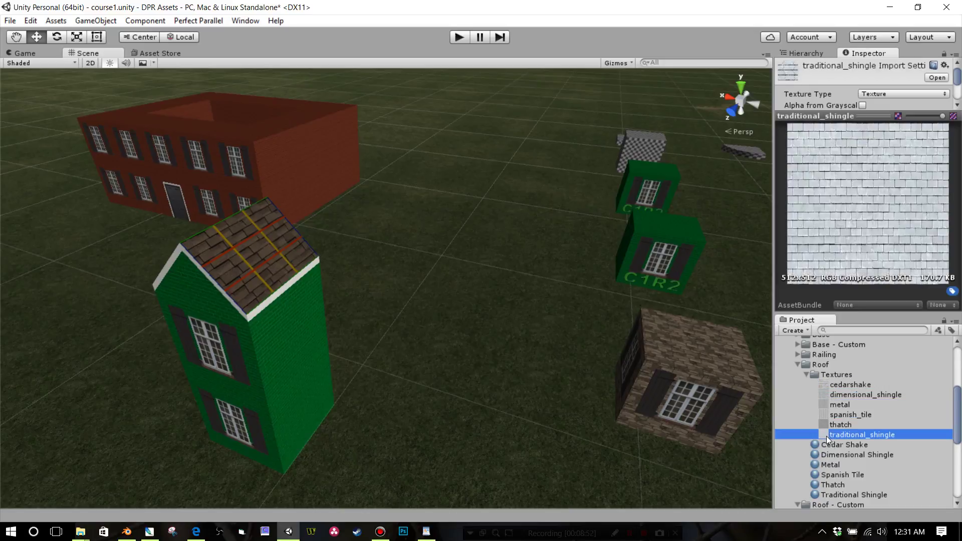
click(807, 374)
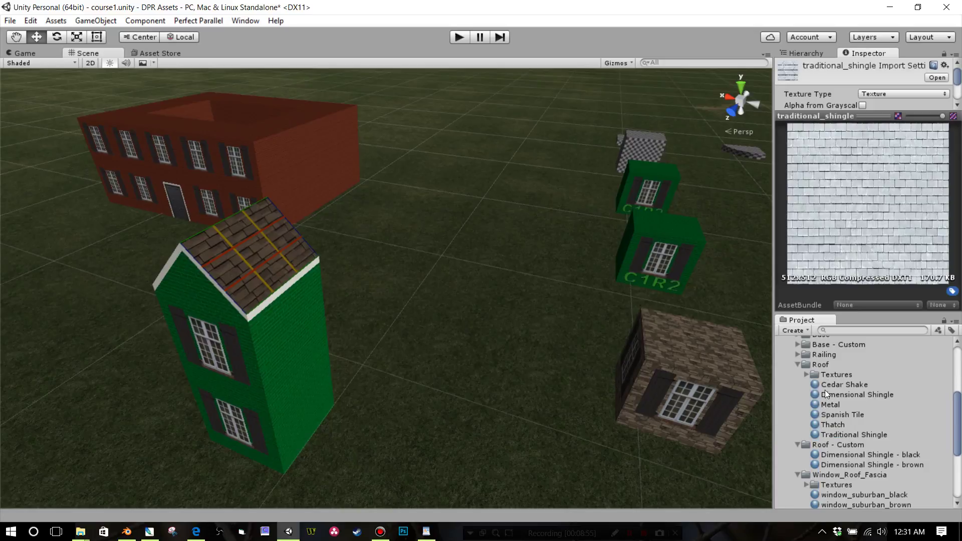
Step: Apply the Dimensional Shingle - black material to the green tower's gable roof
middle_drag(521, 399, 639, 382)
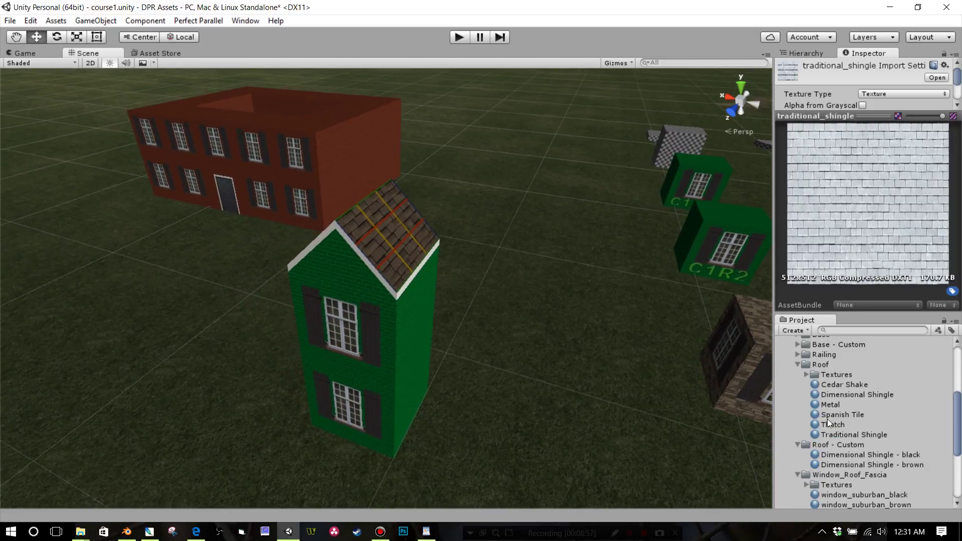
scroll(841, 443, down, 2)
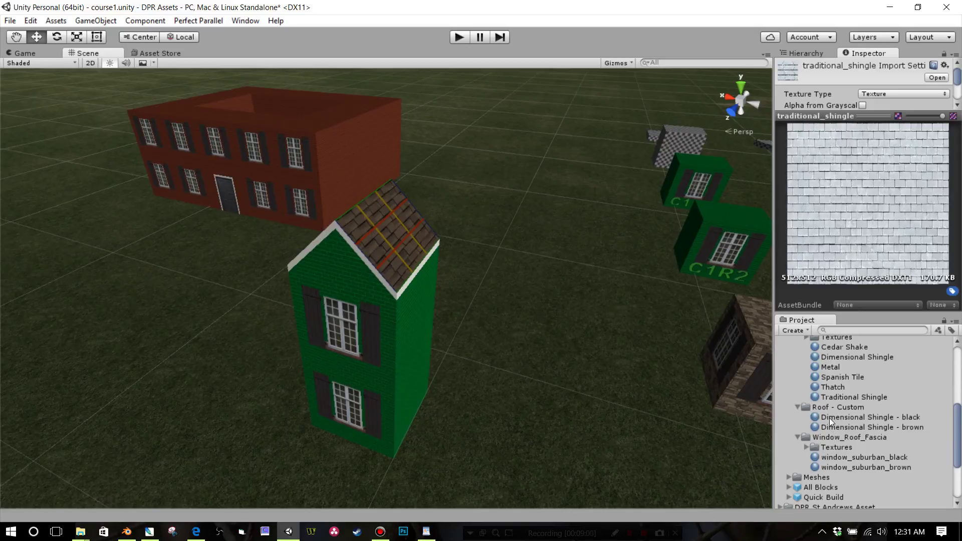
drag(832, 417, 401, 260)
Step: Select both green blocks and the gable roof of the finished tower together
alt+drag(433, 375, 598, 349)
scroll(601, 353, down, 5)
right_drag(599, 349, 527, 383)
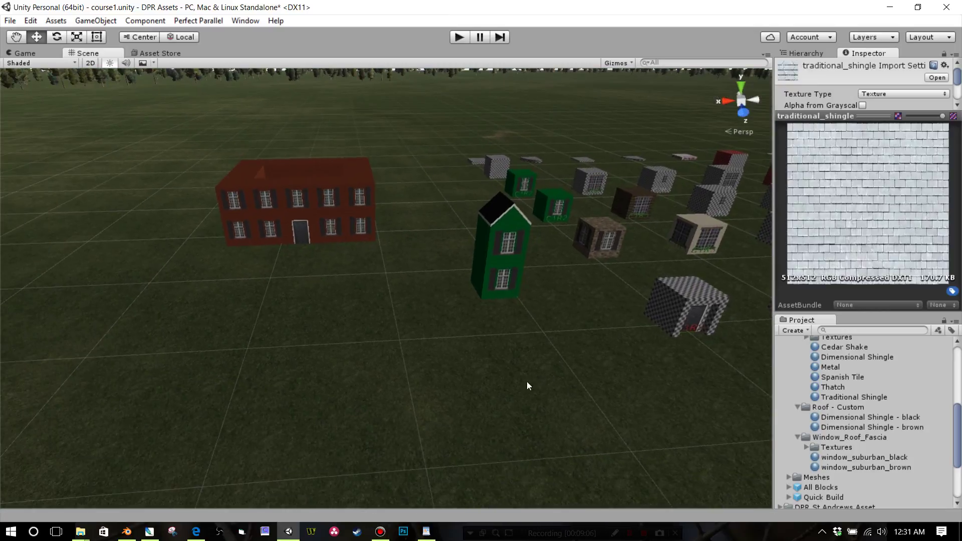
middle_drag(527, 358, 511, 389)
drag(395, 323, 508, 479)
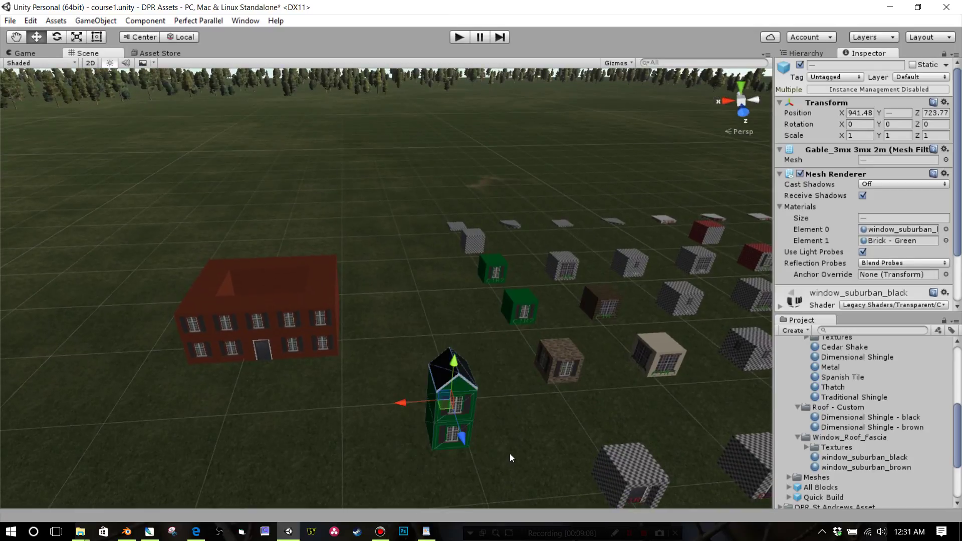
middle_drag(509, 453, 513, 453)
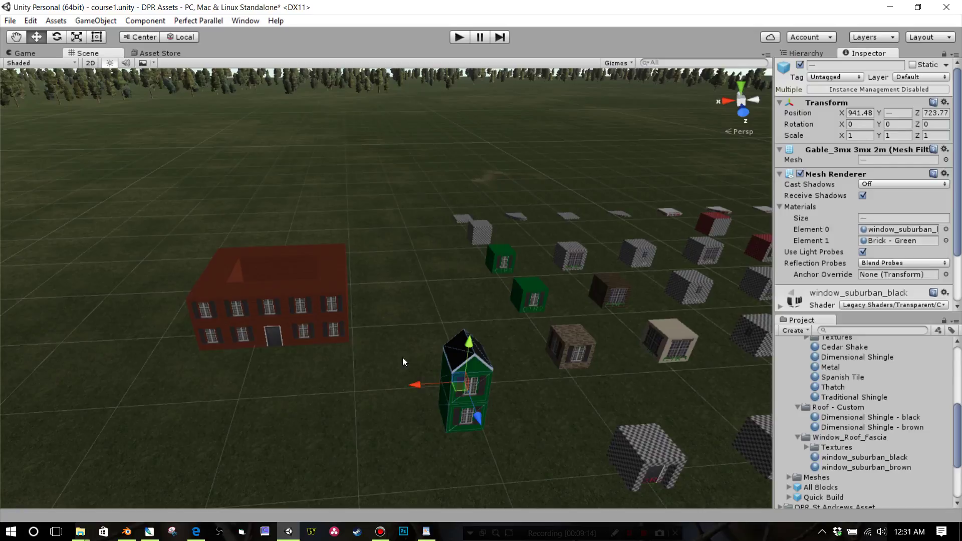
scroll(473, 403, up, 6)
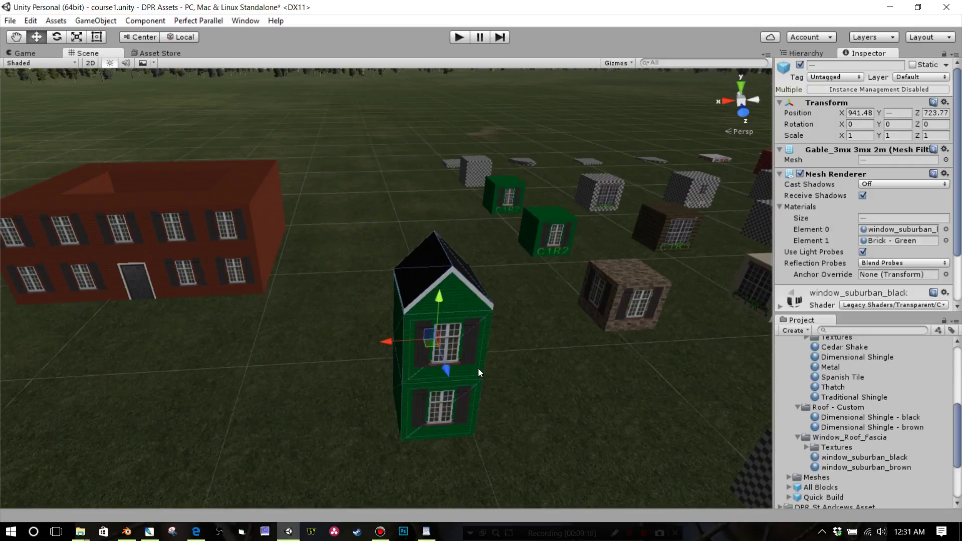
Step: Move the selected green tower into the front of the red house, at position X 960.88, Z 711.91
middle_drag(492, 405, 508, 387)
right_drag(509, 388, 619, 373)
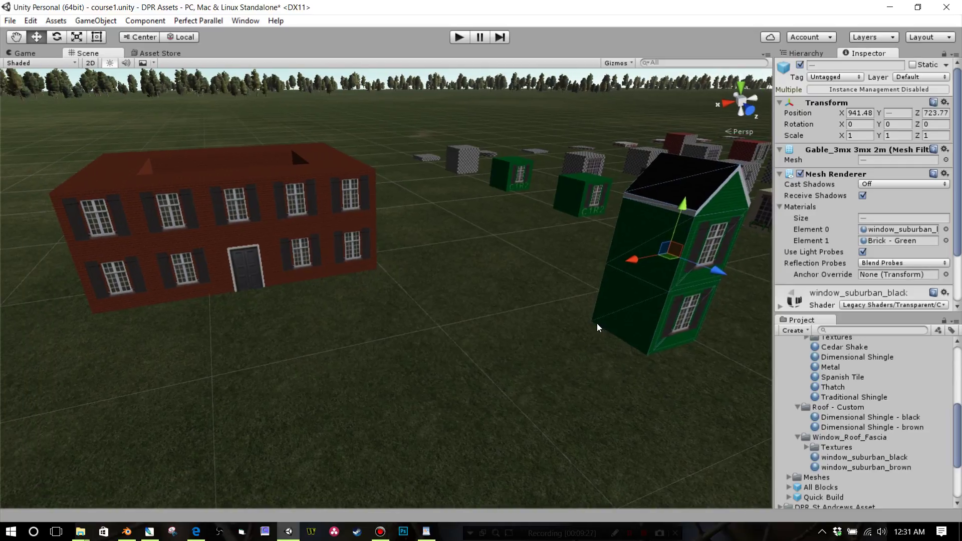
drag(596, 327, 156, 316)
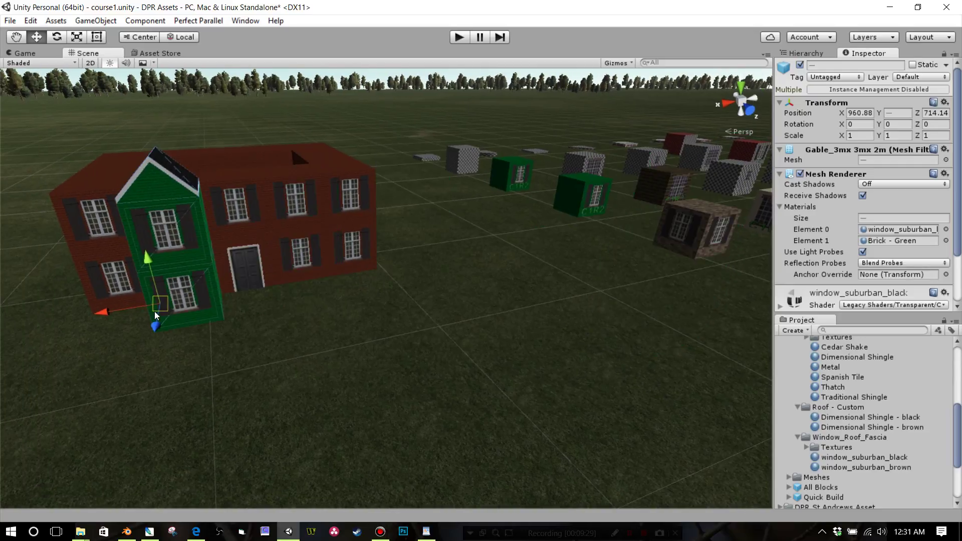
right_drag(275, 330, 465, 339)
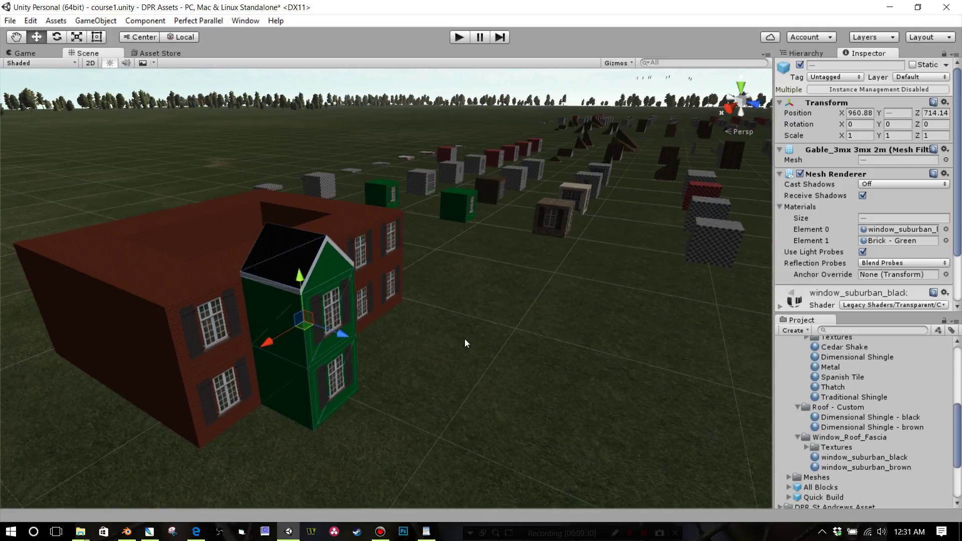
drag(342, 333, 301, 326)
Step: Look over the blocks and roof pieces laid out on the terrain for wide roofs to use on the house
right_drag(412, 351, 378, 384)
scroll(259, 386, down, 4)
scroll(349, 396, down, 4)
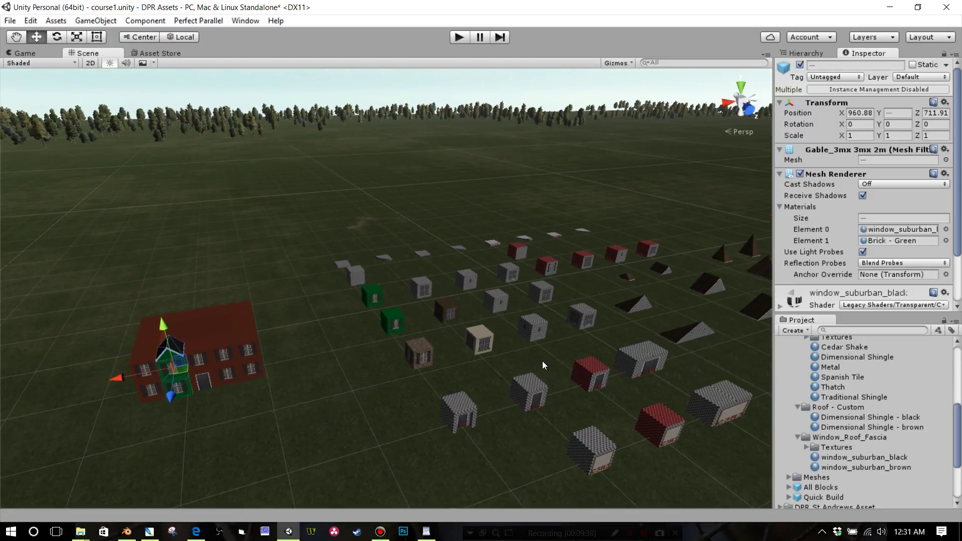
middle_drag(669, 342, 627, 333)
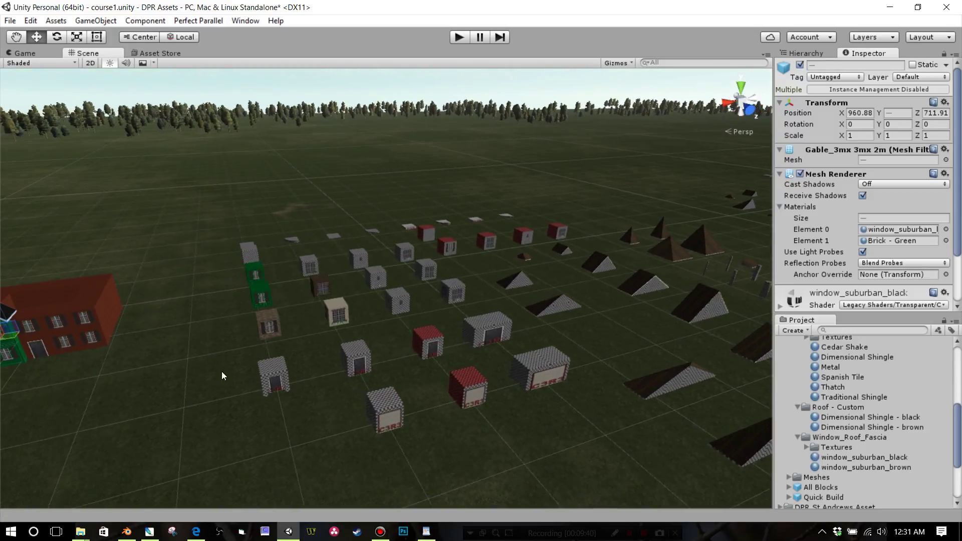
middle_drag(222, 372, 264, 373)
right_drag(299, 335, 165, 365)
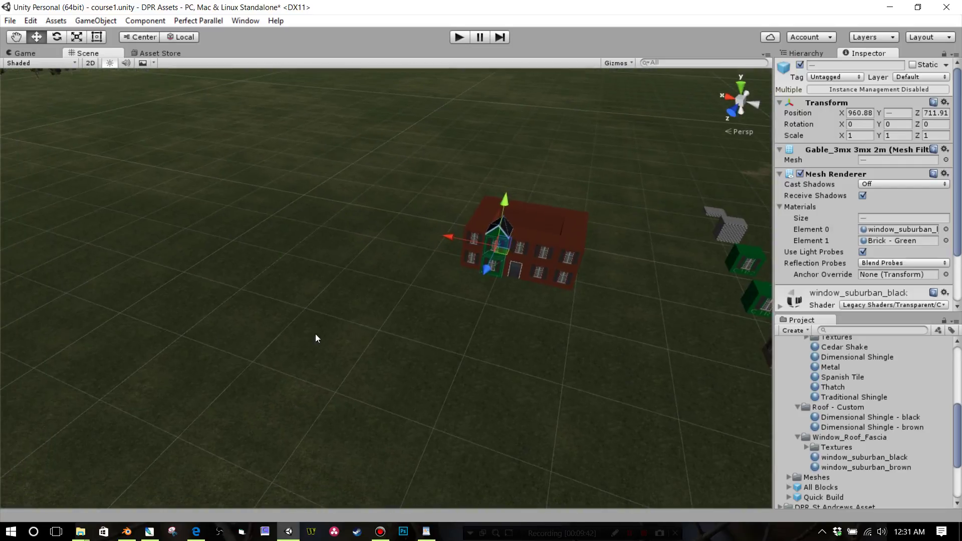
middle_drag(314, 333, 215, 359)
scroll(333, 358, down, 7)
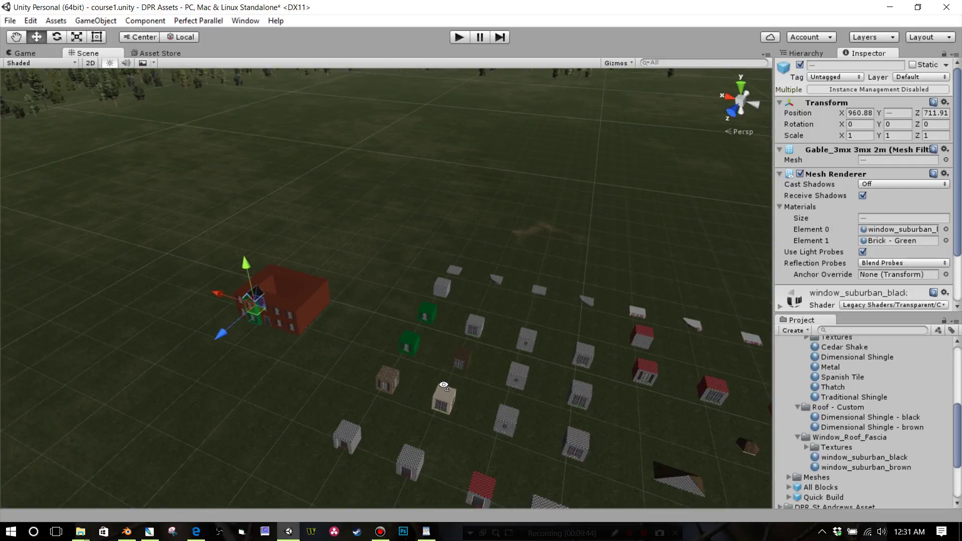
right_drag(444, 387, 616, 400)
middle_drag(615, 404, 502, 344)
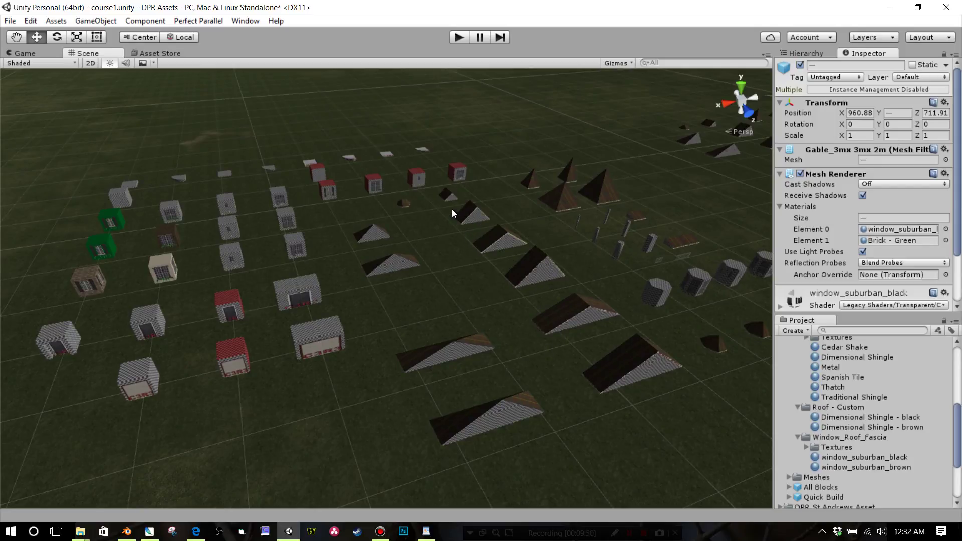
middle_drag(486, 282, 576, 282)
scroll(501, 308, up, 2)
middle_drag(501, 309, 494, 314)
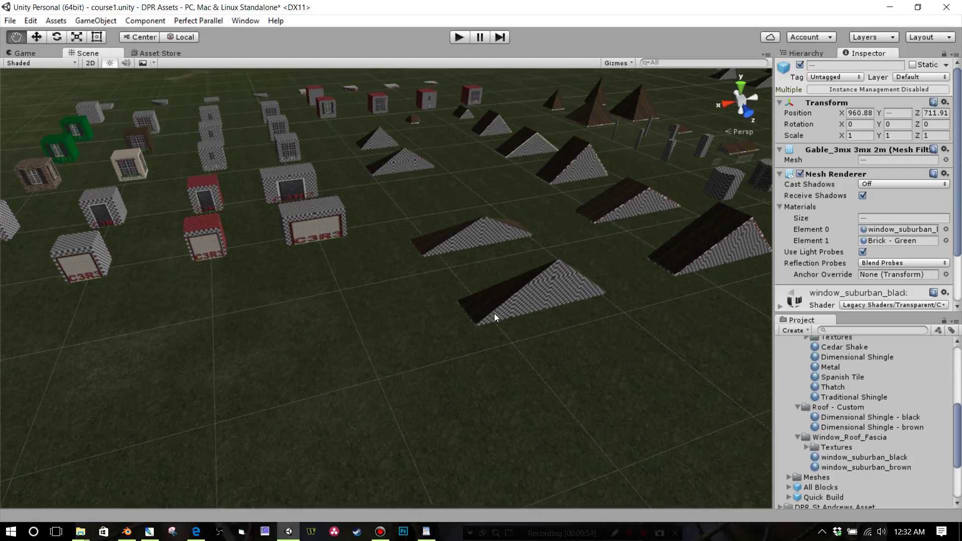
Step: Duplicate the gable_12mx3mx3m roof and move the copy along the X axis to X 934.48, clear of the sample pieces
alt+drag(511, 346, 396, 353)
scroll(396, 354, down, 5)
middle_drag(417, 377, 435, 344)
click(664, 260)
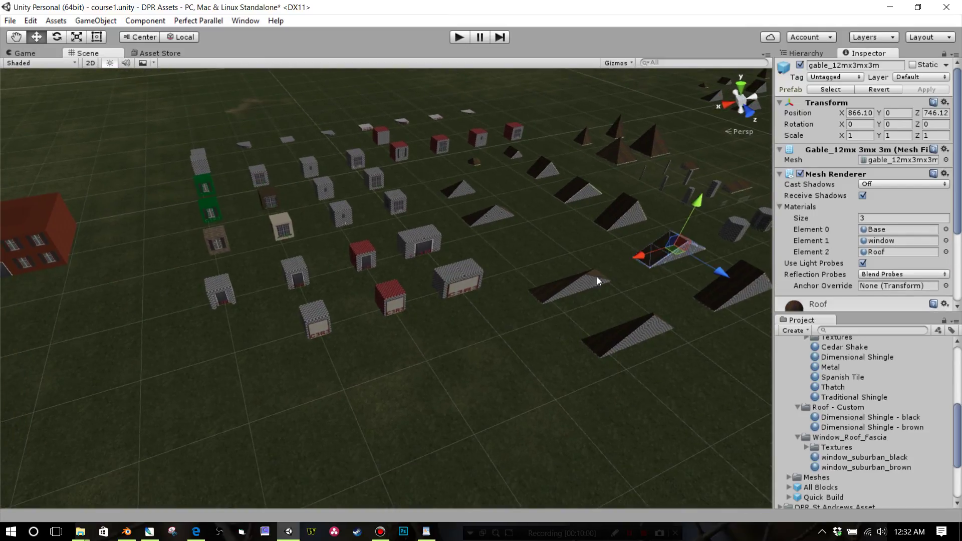
key(ctrl+d)
drag(642, 251, 399, 329)
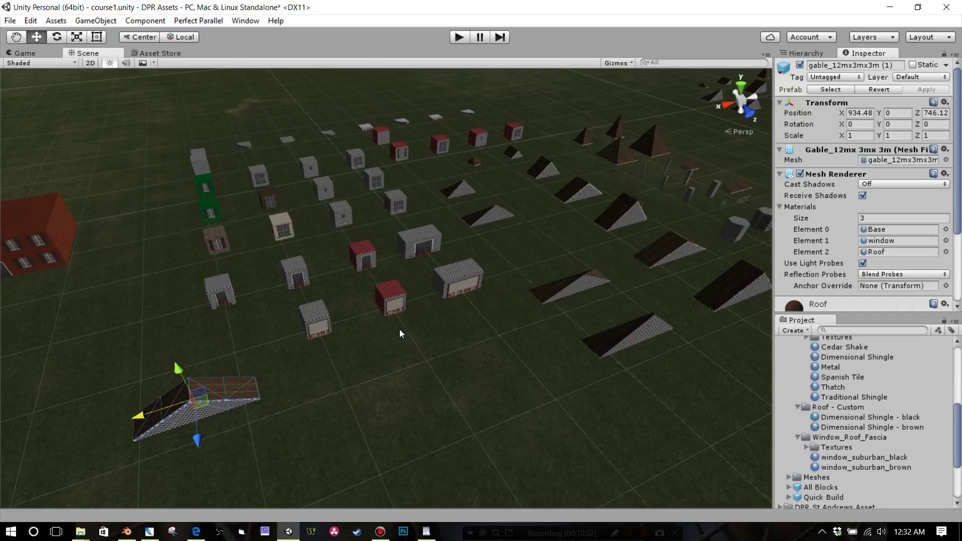
Step: Duplicate the hip_12mx3mx3m roof and move the copy along the X axis beside the copied gable, at X 946.84
click(555, 288)
middle_drag(421, 406, 494, 329)
key(ctrl+d)
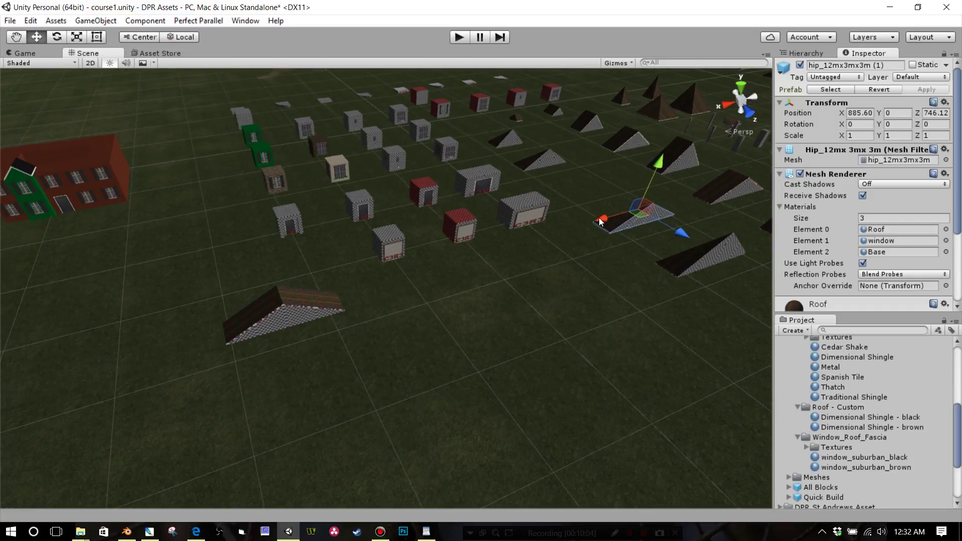
drag(601, 219, 273, 307)
middle_drag(274, 308, 336, 305)
scroll(336, 305, up, 3)
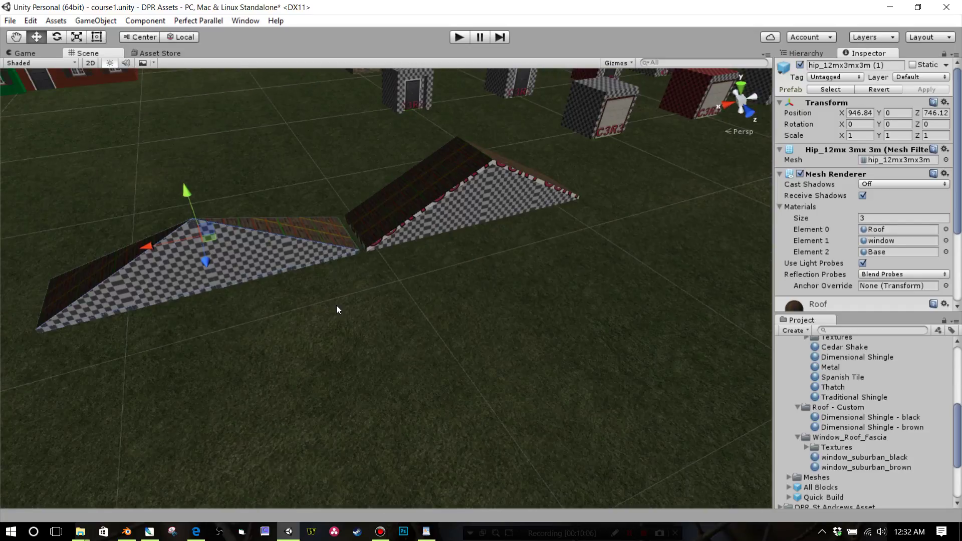
Step: Collapse the Roof, Roof - Custom and Window_Roof_Fascia material folders in the DPR House Builder v 1_2 assets
mouse_move(383, 328)
right_down()
mouse_move(374, 315)
mouse_move(366, 322)
right_up()
middle_drag(366, 322, 394, 330)
scroll(377, 320, up, 3)
scroll(380, 323, down, 3)
alt+drag(544, 365, 563, 337)
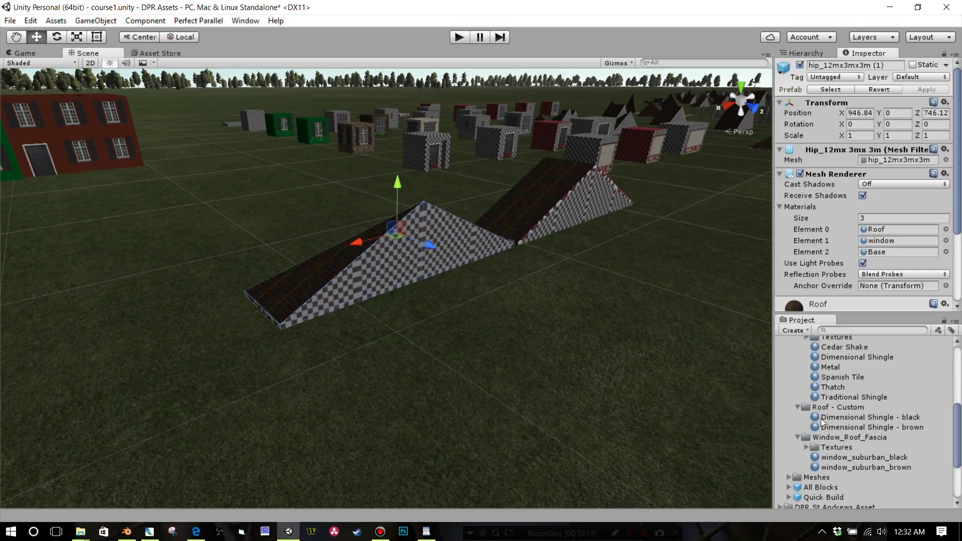
scroll(822, 423, up, 2)
scroll(822, 414, down, 4)
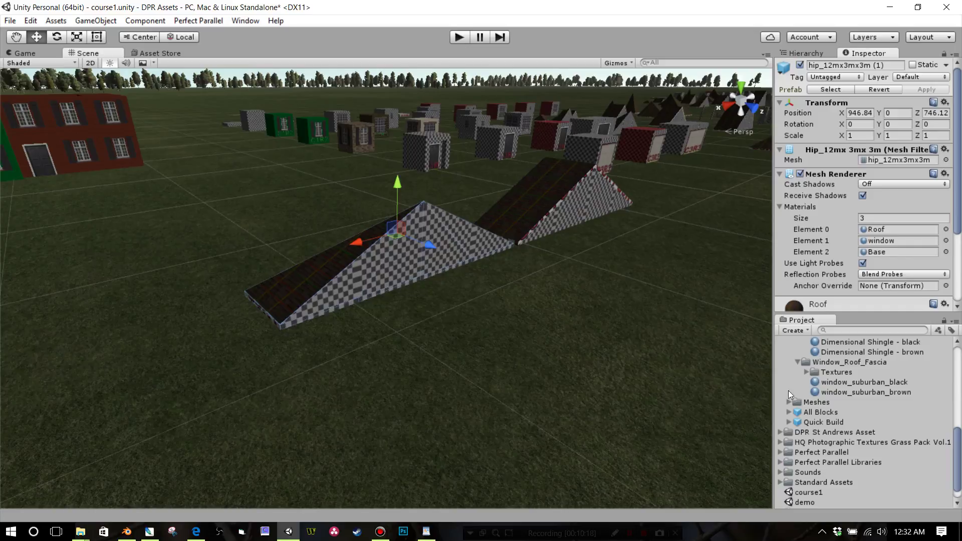
scroll(807, 391, up, 1)
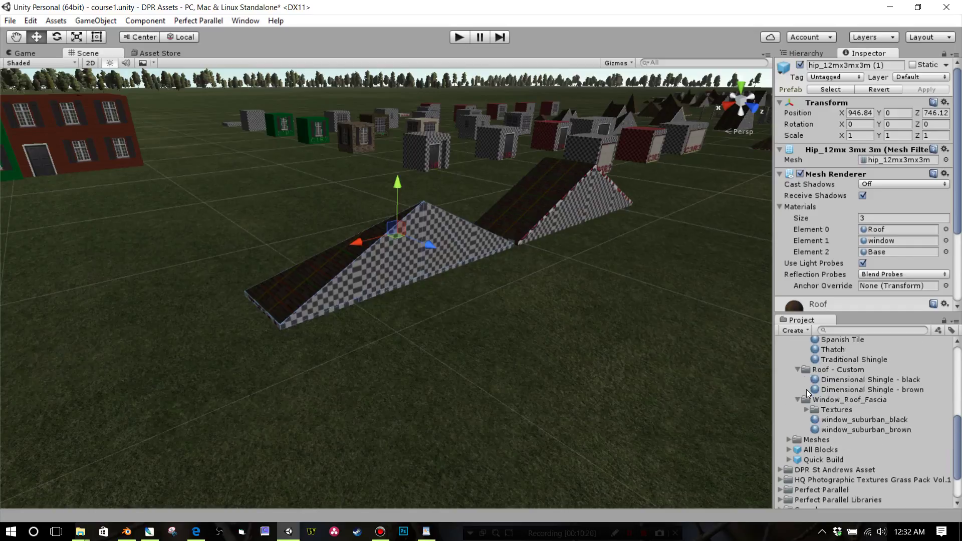
scroll(807, 394, down, 1)
scroll(803, 408, up, 1)
scroll(803, 407, up, 2)
click(796, 365)
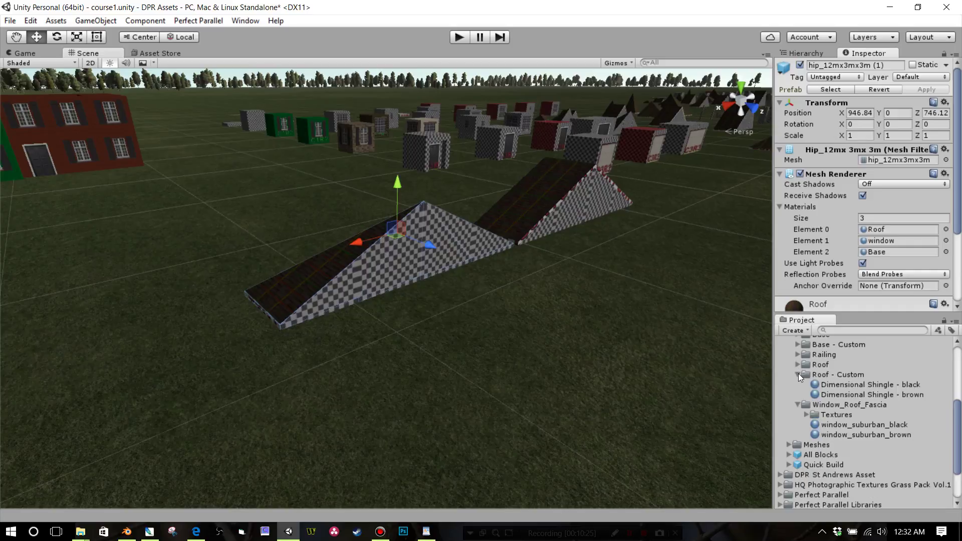
click(797, 375)
click(797, 385)
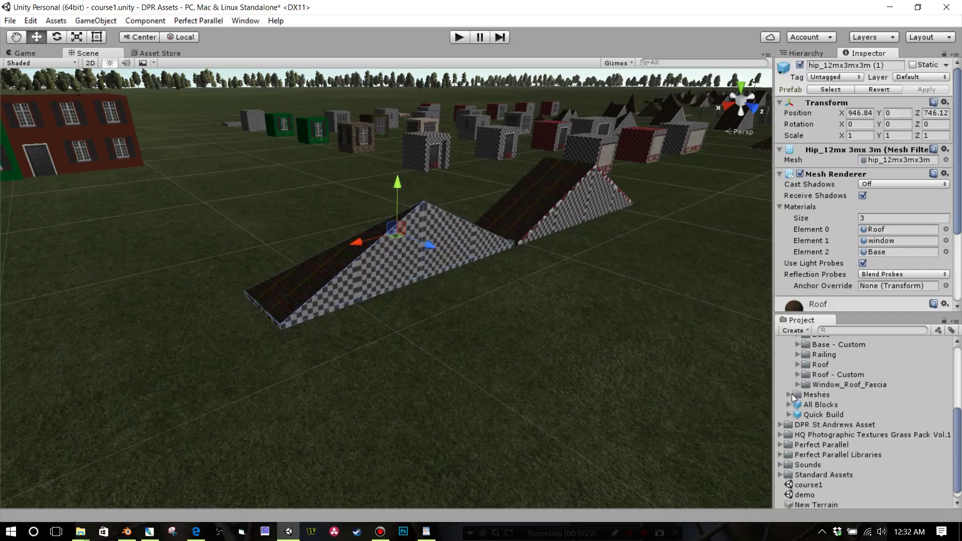
Step: Apply Brick - Green from the Base - Custom materials to the walls of the copied hip and gable roofs
scroll(794, 398, up, 2)
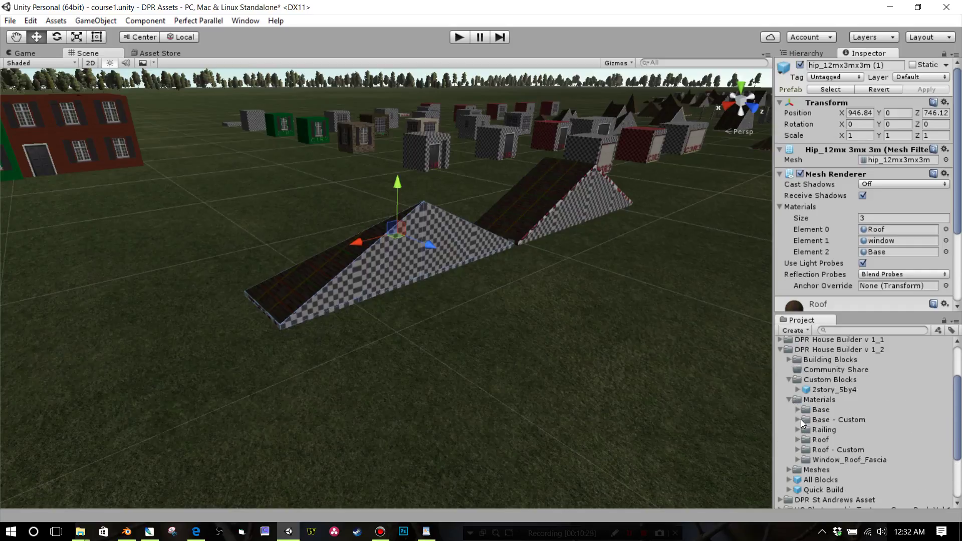
click(802, 410)
click(798, 419)
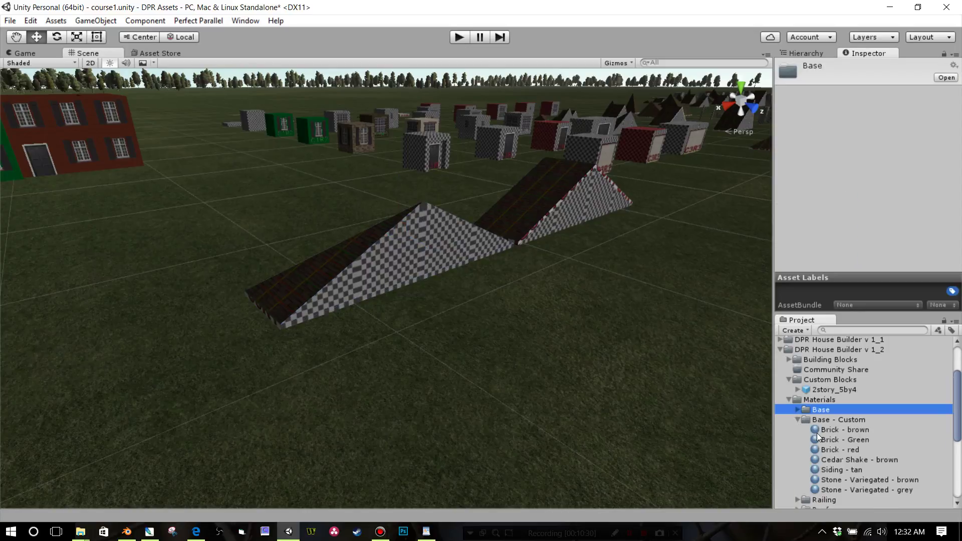
drag(461, 290, 441, 267)
drag(817, 441, 580, 210)
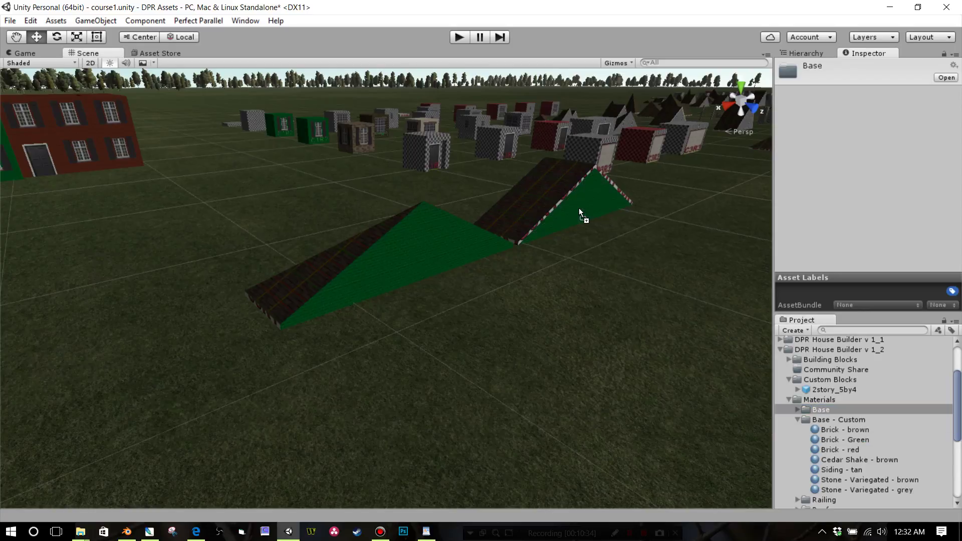
Step: Inspect the two roofs up close, check window_door_generator_v1_2.psd in Photoshop, and return to Unity
middle_drag(544, 246, 476, 289)
scroll(477, 290, up, 5)
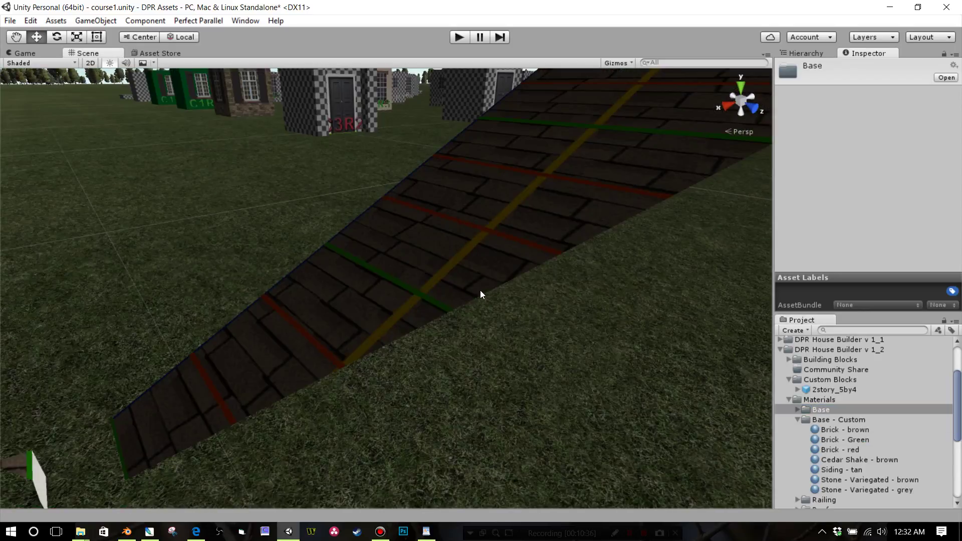
scroll(480, 290, down, 3)
scroll(843, 453, down, 6)
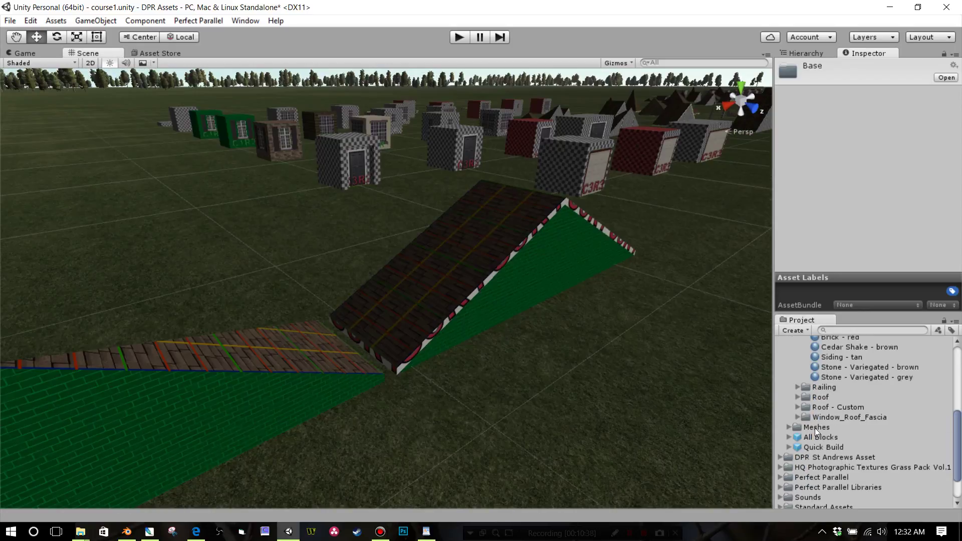
scroll(803, 407, up, 2)
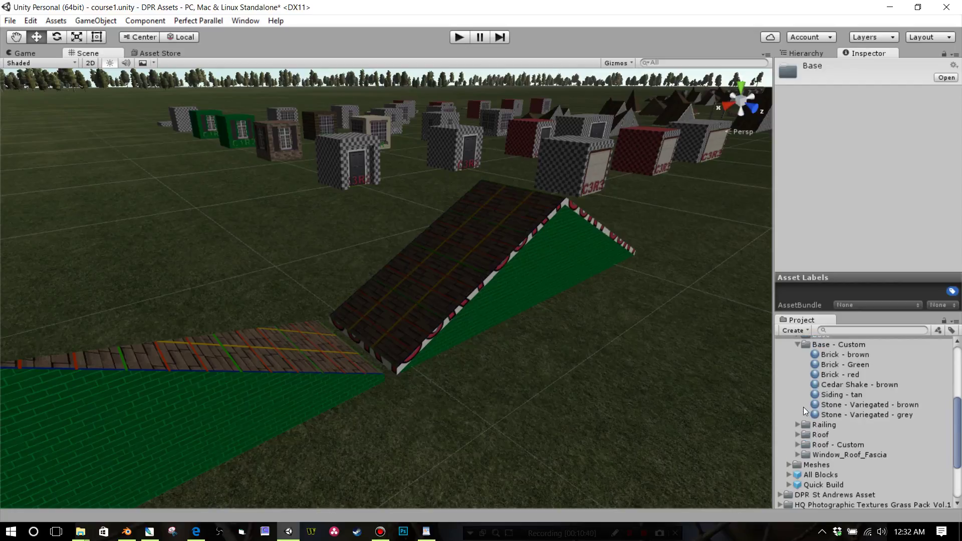
click(149, 531)
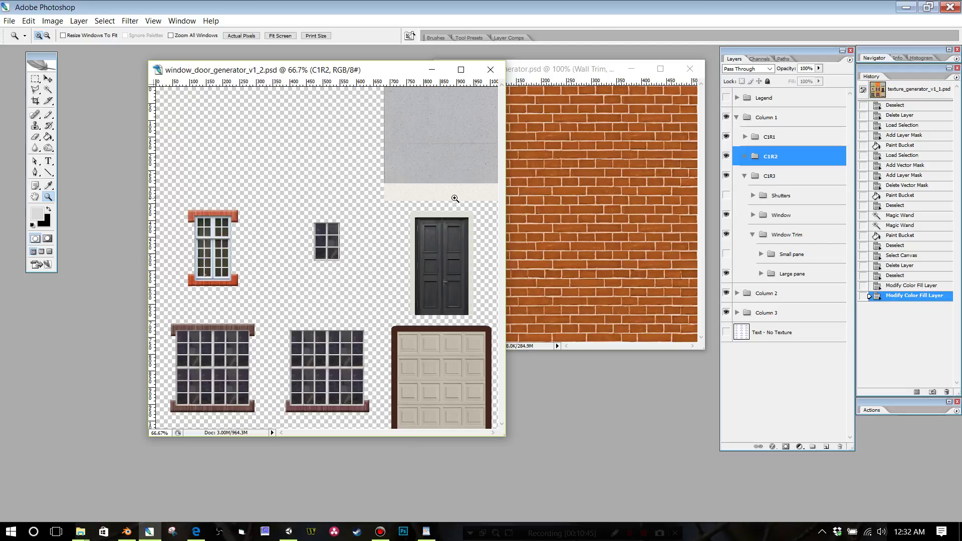
click(905, 8)
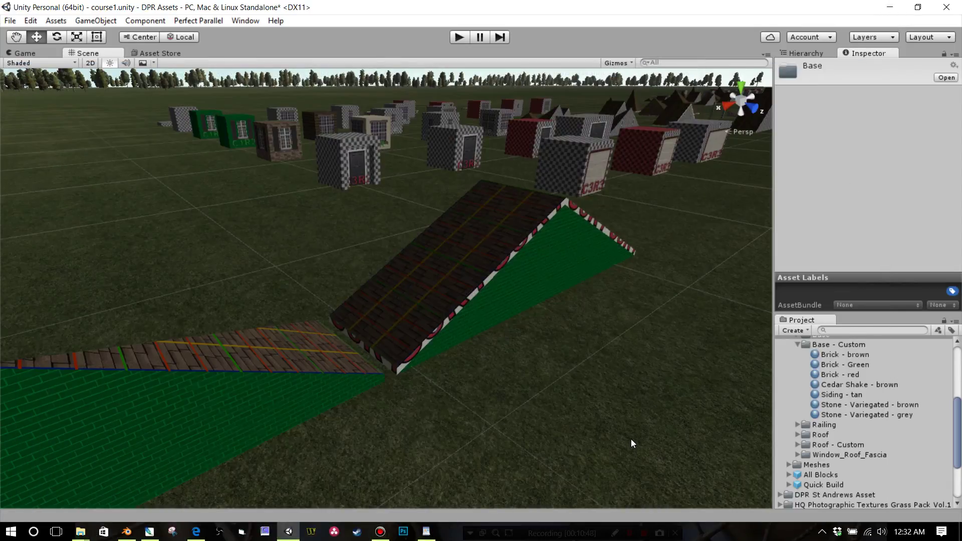
Step: Apply window_suburban_black from the Window_Roof_Fascia materials to the fascia of the copied gable and hip roofs
right_drag(630, 439, 627, 413)
middle_drag(627, 413, 621, 395)
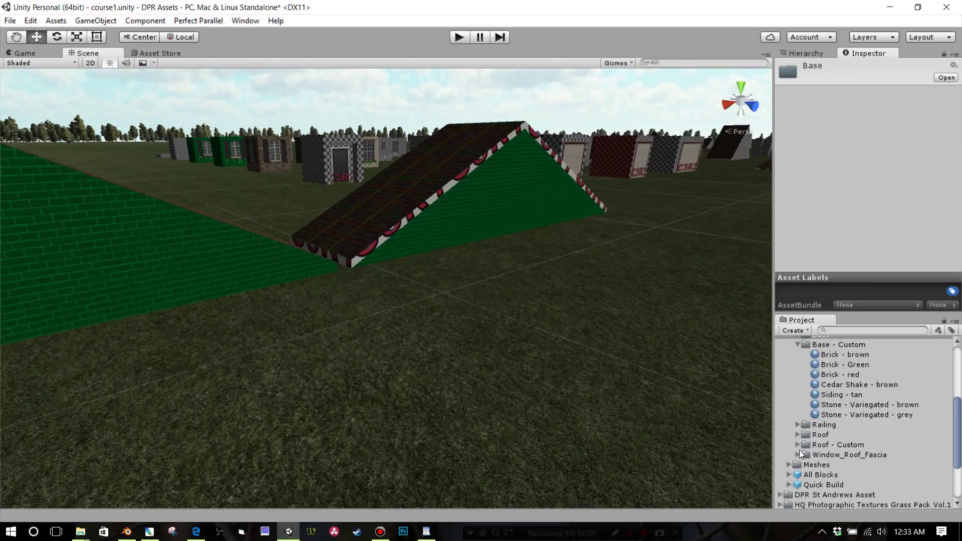
click(798, 454)
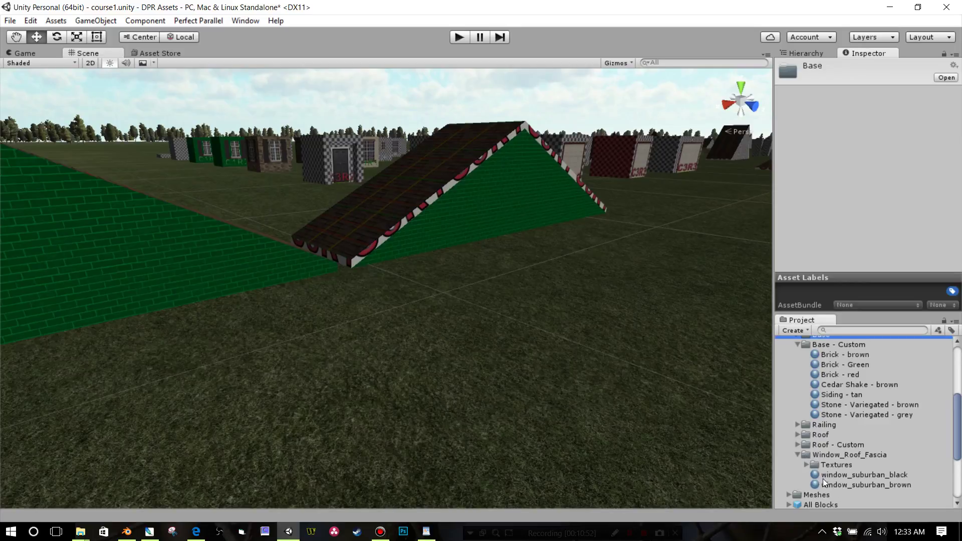
drag(818, 479, 397, 225)
middle_drag(410, 245, 443, 248)
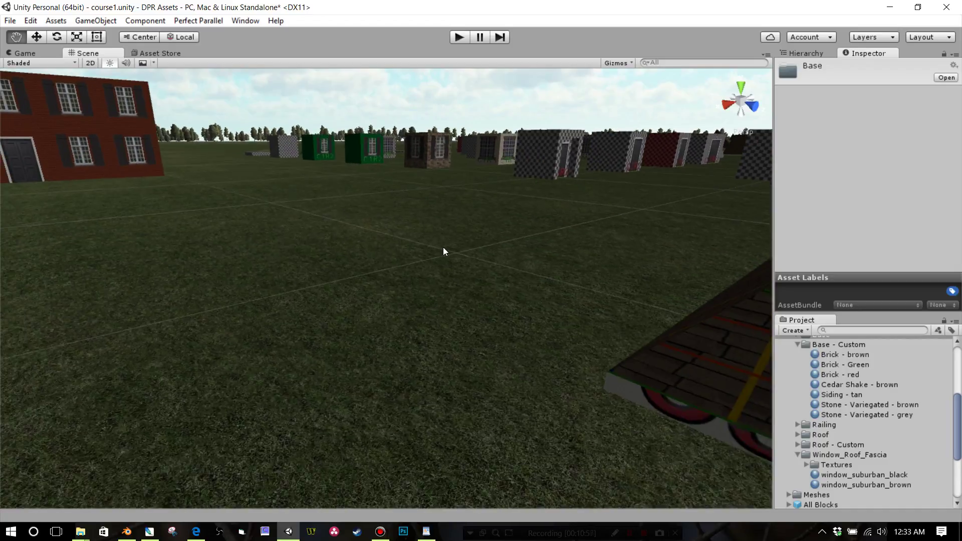
right_drag(442, 247, 801, 436)
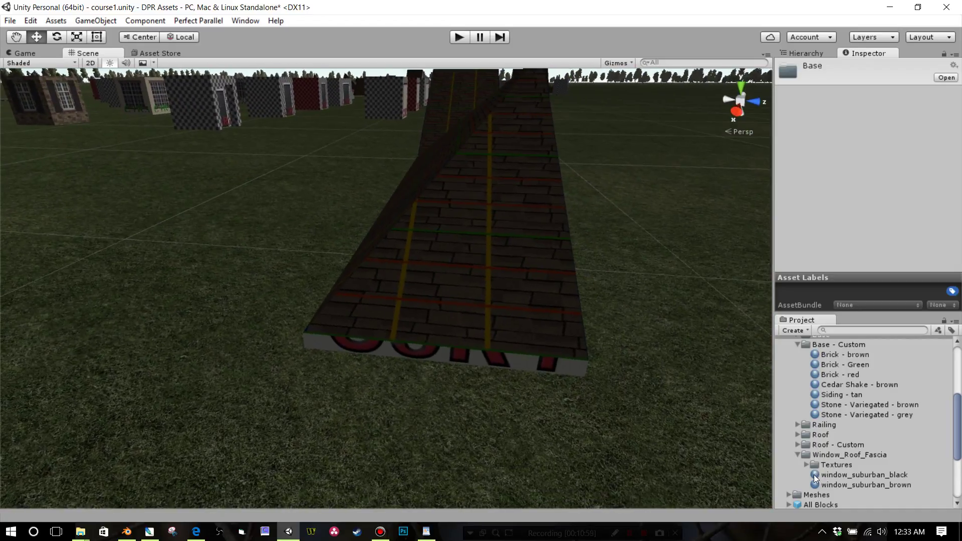
drag(814, 474, 507, 370)
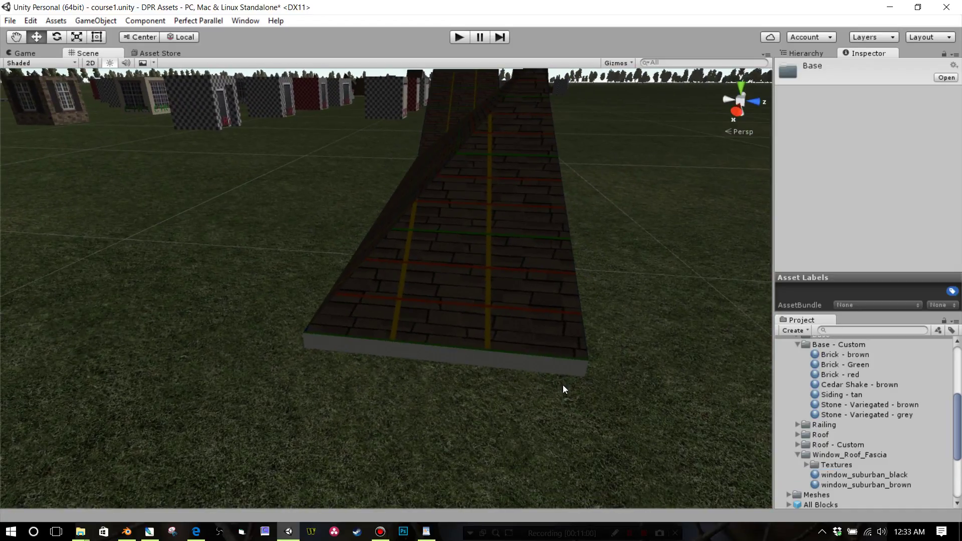
middle_drag(595, 384, 588, 388)
right_drag(596, 388, 501, 406)
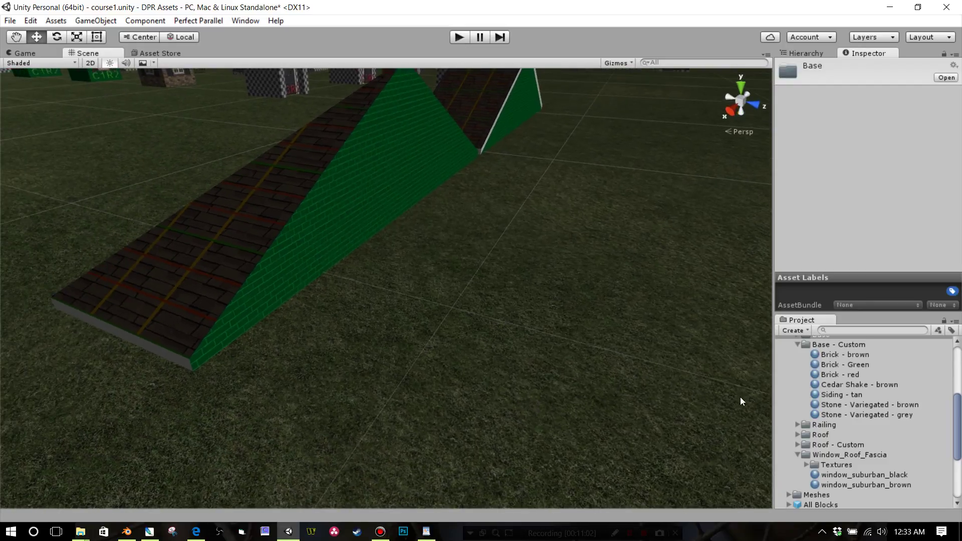
Step: Apply Dimensional Shingle - black from the Roof - Custom materials to the roof surfaces of the copied hip and gable roofs
scroll(817, 404, up, 3)
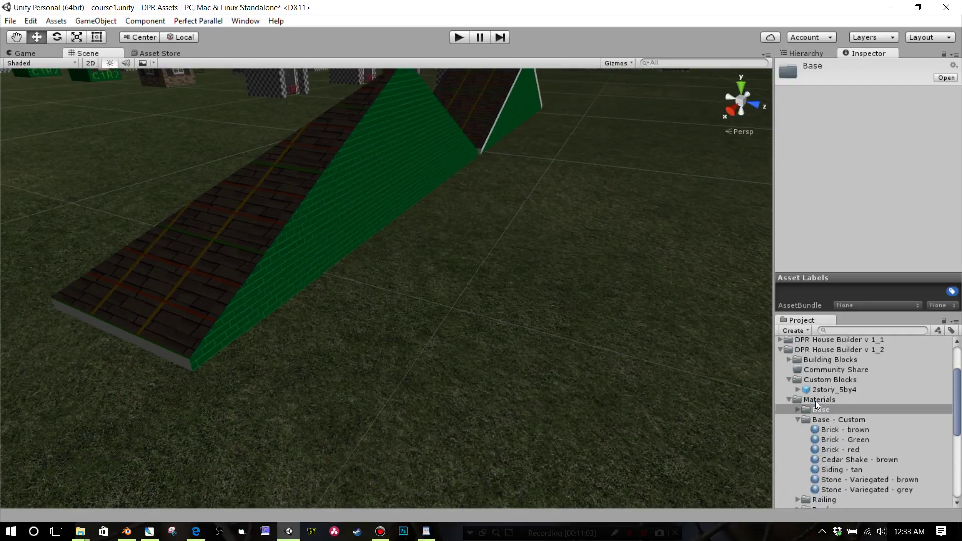
click(797, 420)
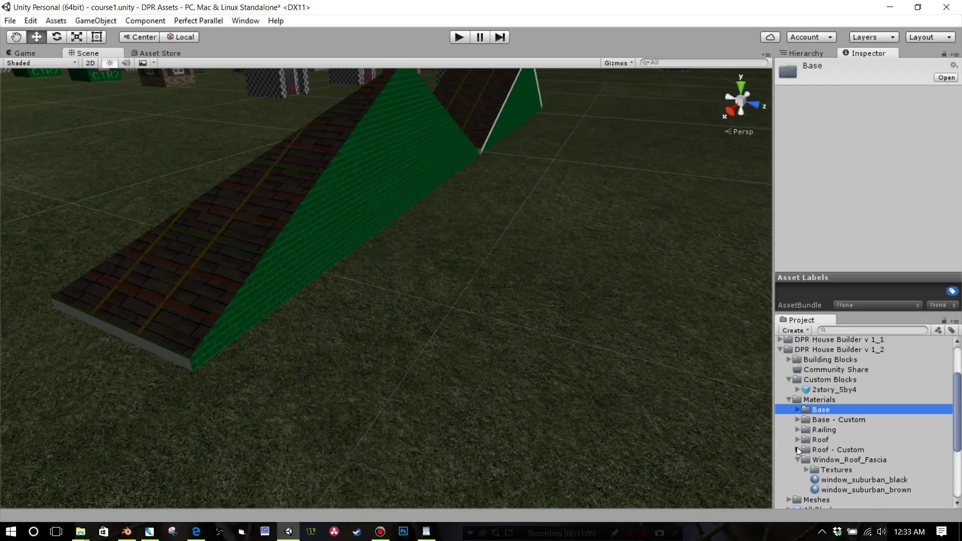
click(797, 449)
mouse_move(704, 449)
middle_down()
mouse_move(616, 427)
mouse_move(720, 446)
middle_up()
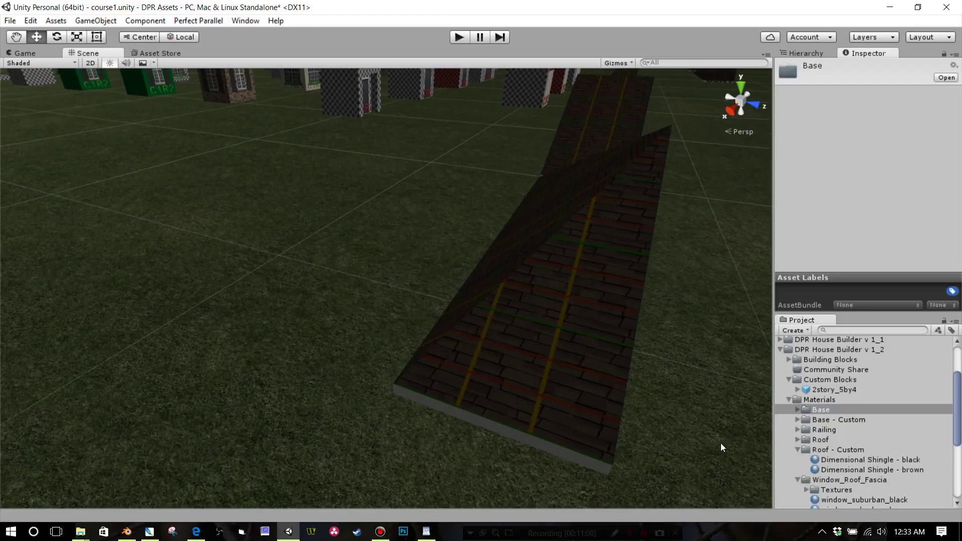
drag(816, 458, 576, 354)
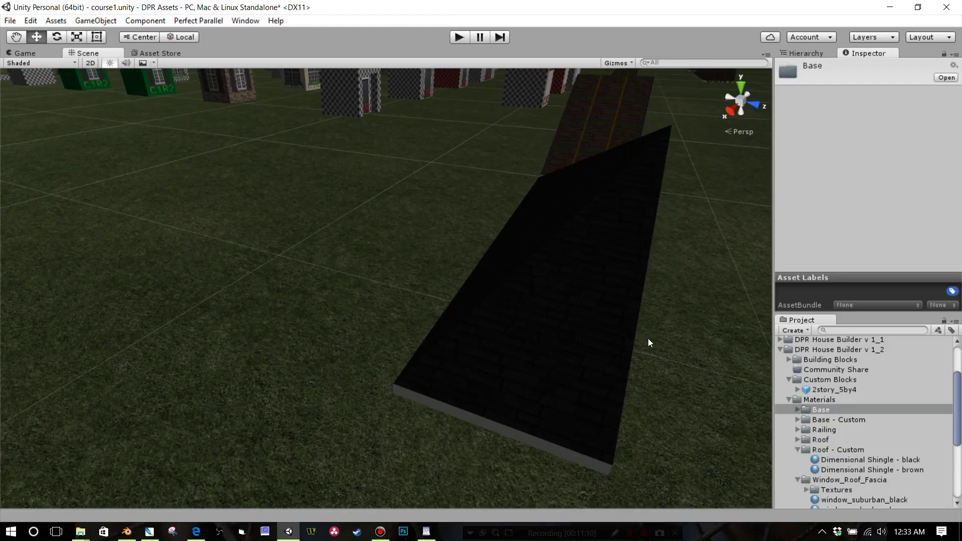
scroll(648, 338, down, 5)
drag(804, 457, 420, 365)
middle_drag(491, 375, 506, 341)
Step: Lighten the main color of the Dimensional Shingle - black material to grey 959595
click(819, 459)
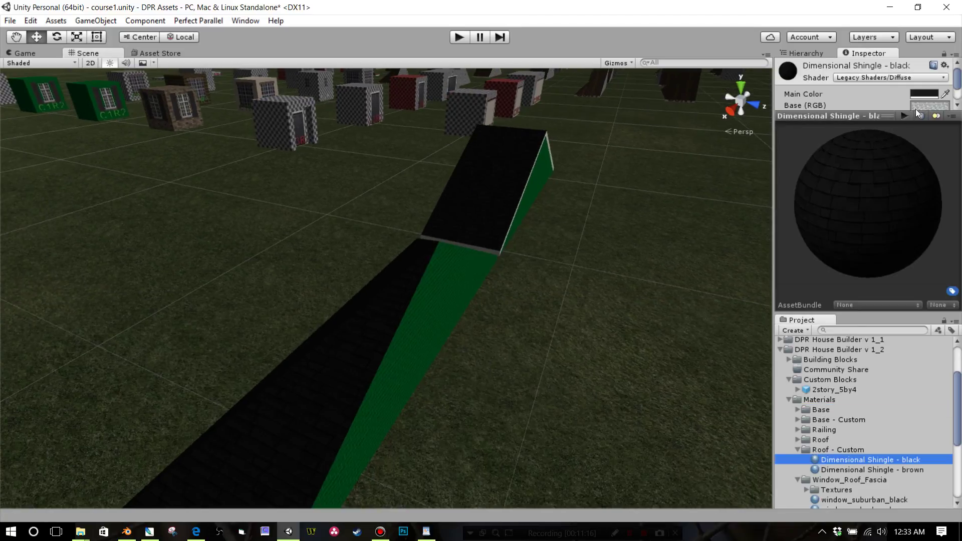
click(923, 94)
mouse_move(714, 212)
mouse_down()
mouse_move(655, 251)
mouse_move(655, 239)
mouse_up()
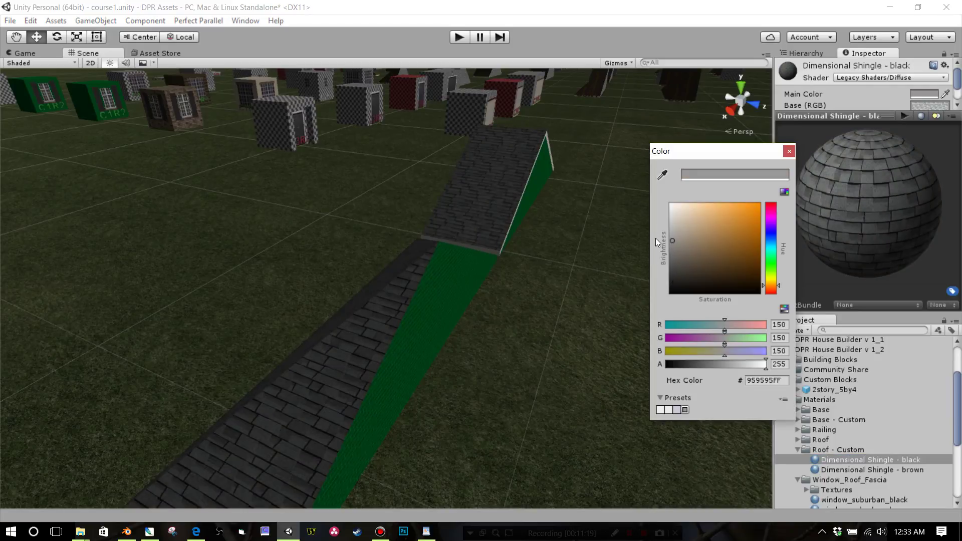
click(790, 151)
Step: Move the copied gable roof along its Z axis to Z 711, level with the two-story house
right_drag(576, 228, 390, 222)
scroll(389, 221, down, 5)
middle_drag(390, 221, 450, 307)
scroll(411, 299, up, 3)
scroll(422, 307, down, 8)
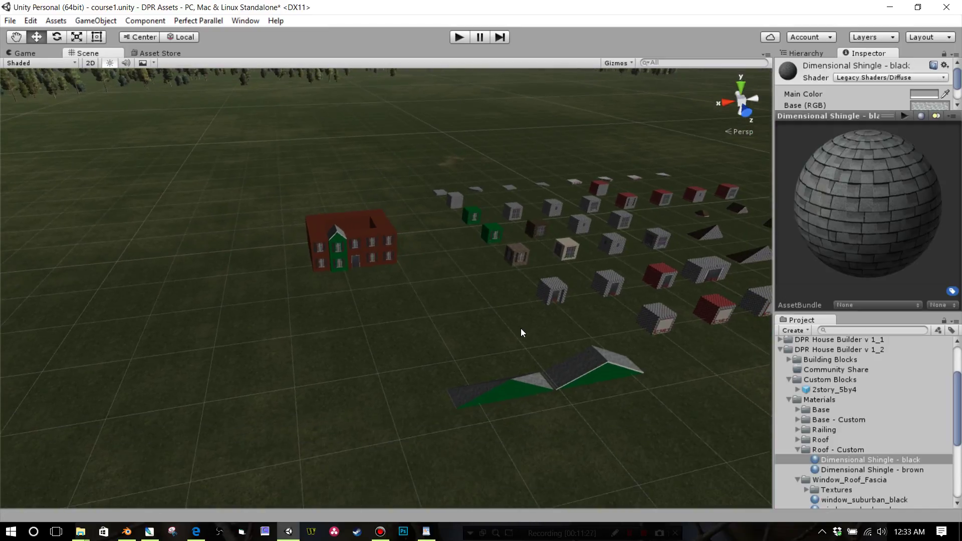
click(581, 360)
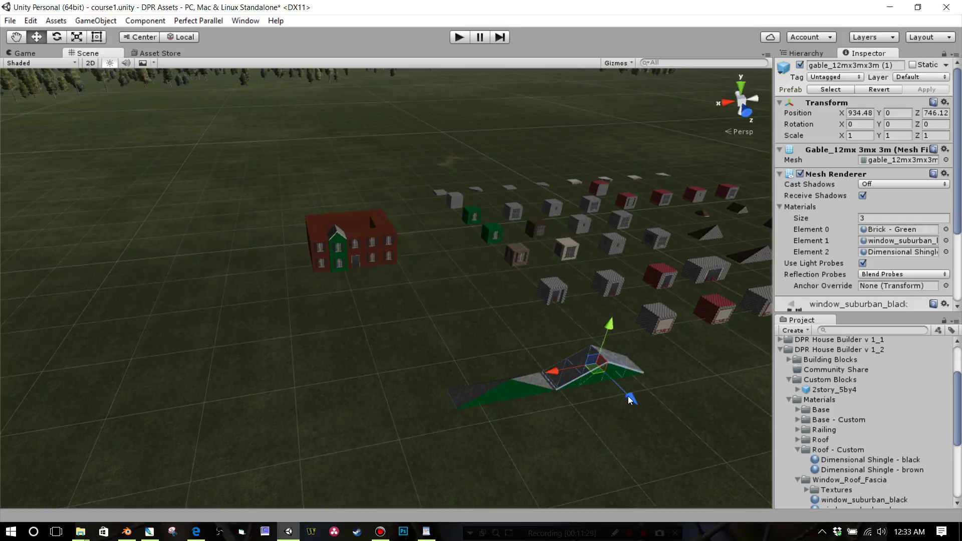
drag(630, 397, 404, 272)
scroll(401, 275, up, 5)
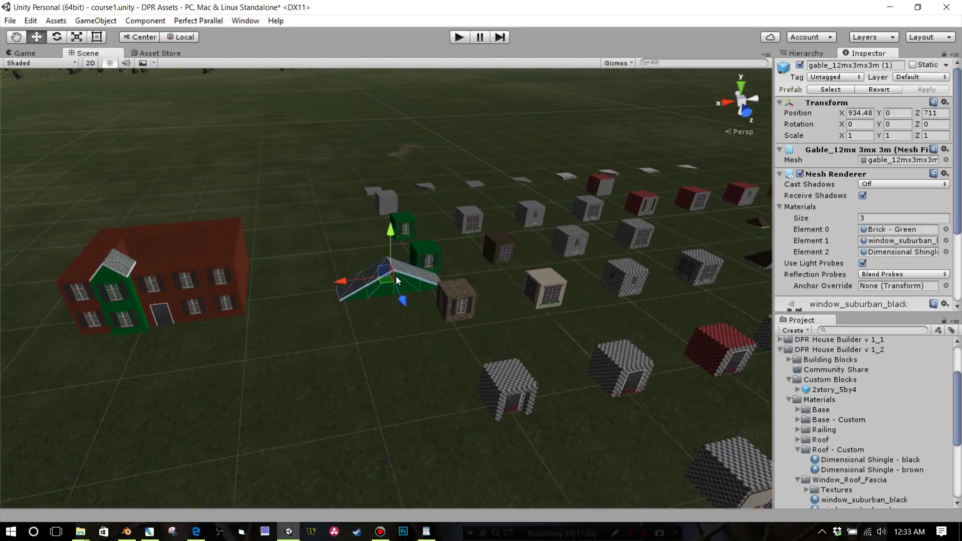
middle_drag(426, 282, 414, 300)
right_drag(415, 300, 401, 292)
middle_drag(401, 293, 405, 288)
Step: Check the move and rotation increments in the snap settings, then reselect the copied gable roof
click(31, 20)
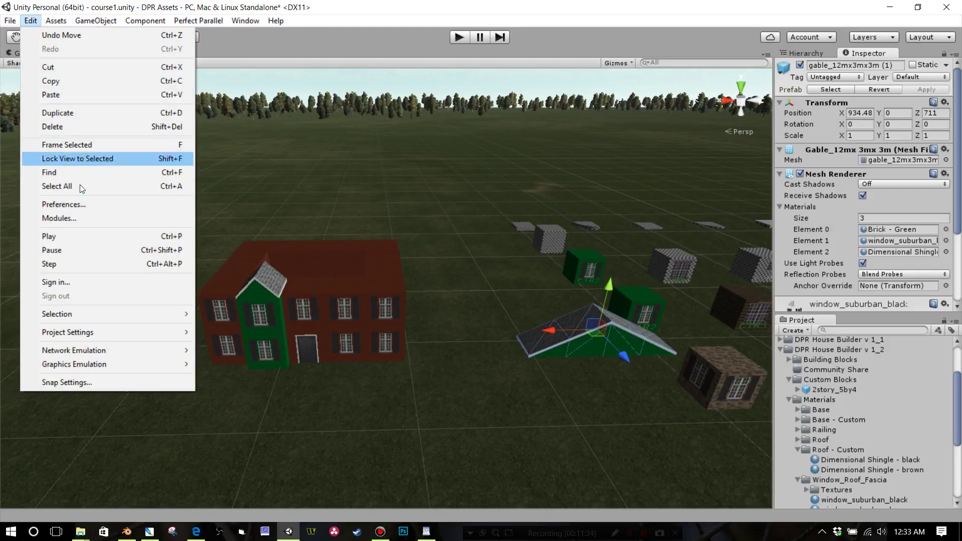
click(86, 381)
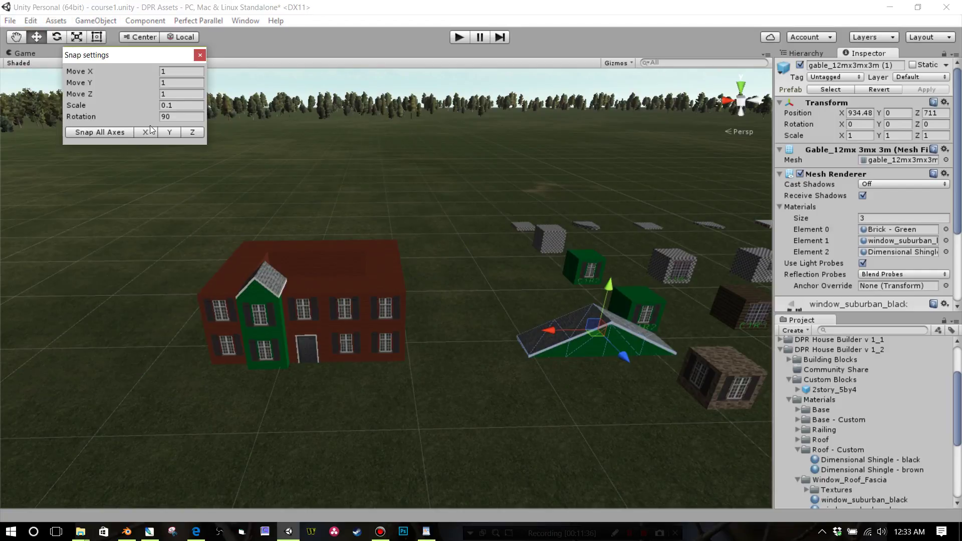
click(437, 292)
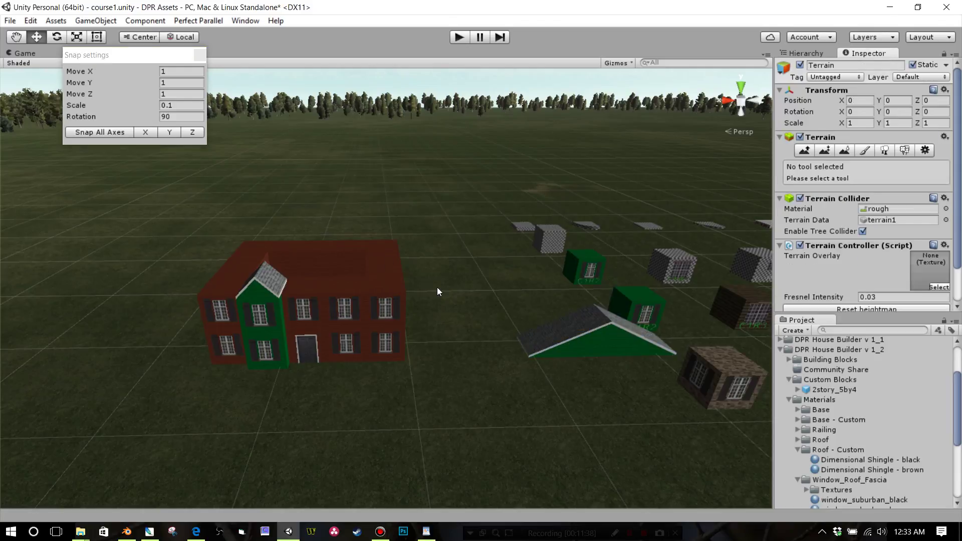
click(548, 332)
scroll(525, 331, up, 2)
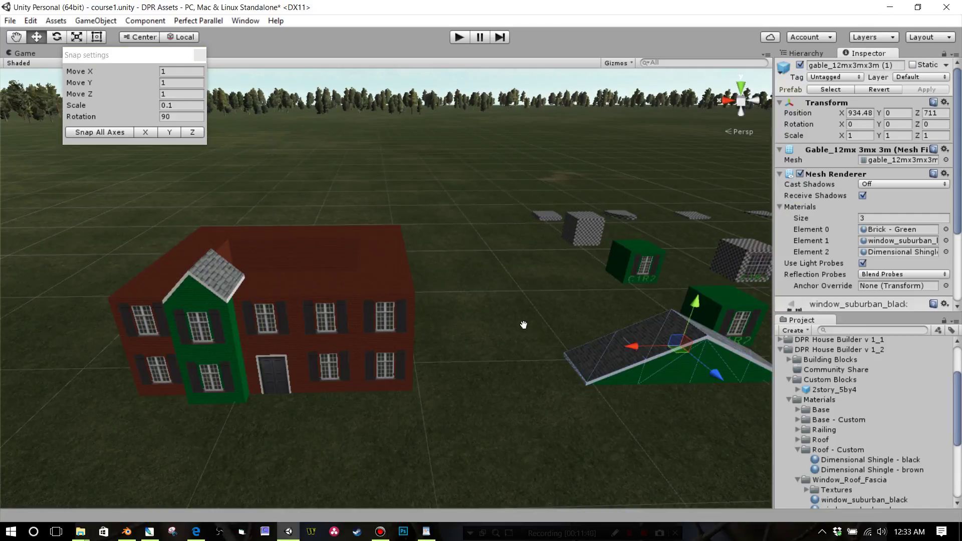
click(199, 55)
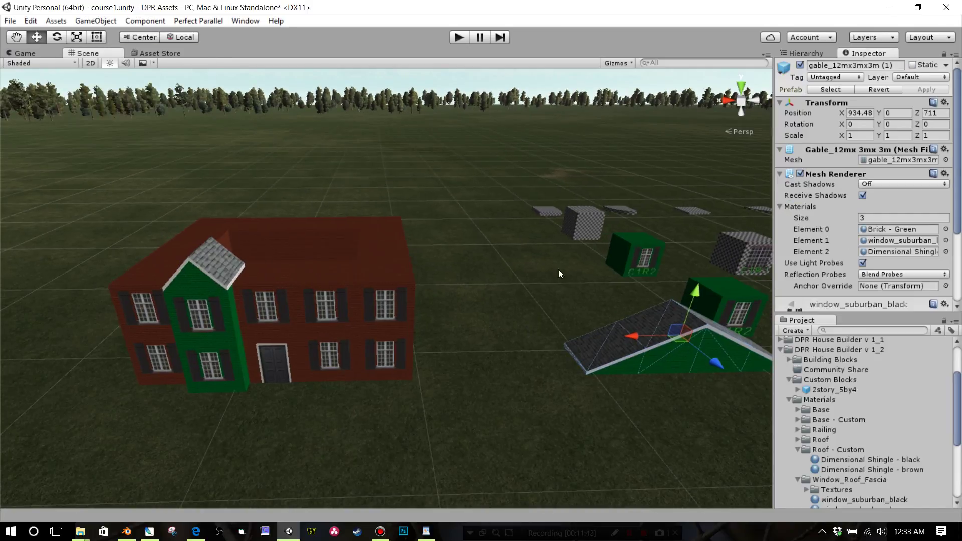
Step: Move the copied gable roof next to the house at X 945.47 and rotate it to -90 degrees about Y
drag(630, 336, 456, 338)
click(57, 37)
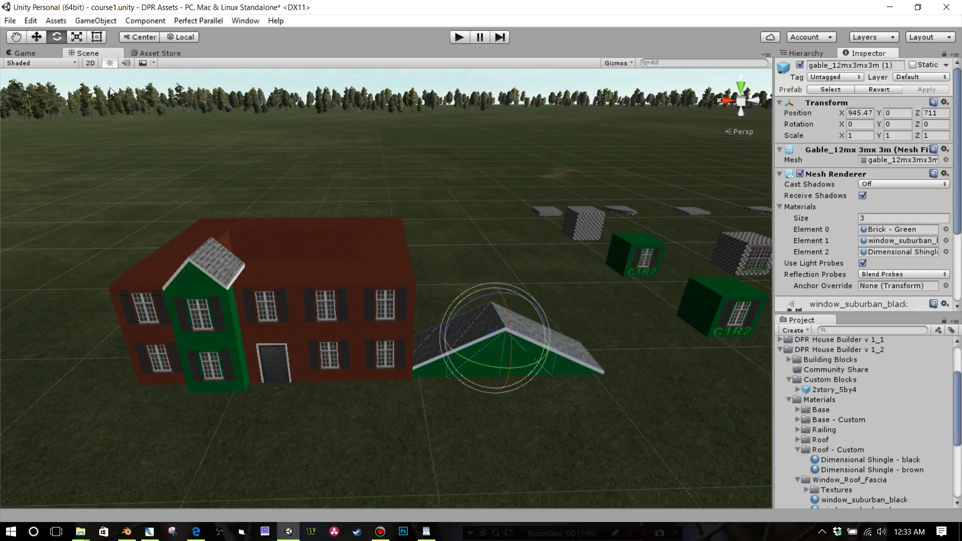
middle_drag(394, 301, 340, 260)
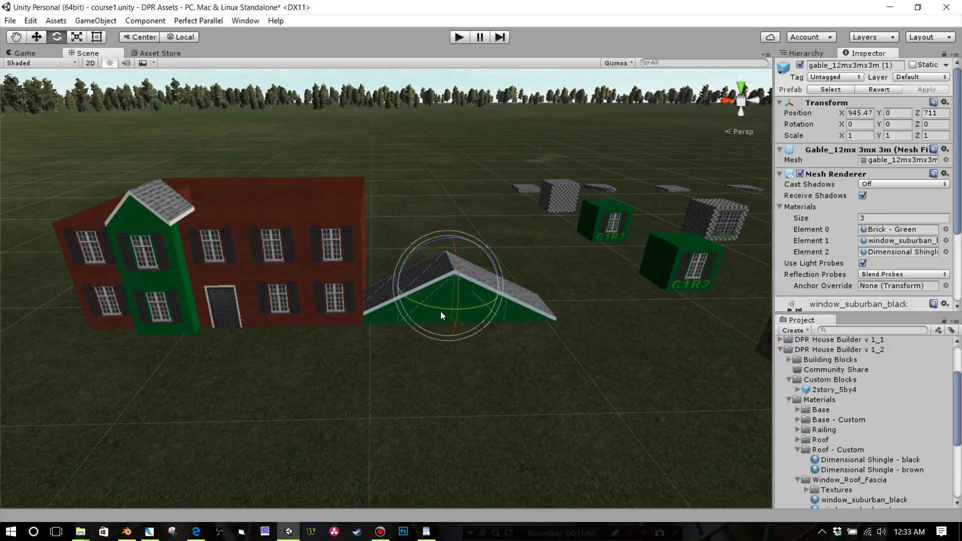
drag(480, 308, 557, 312)
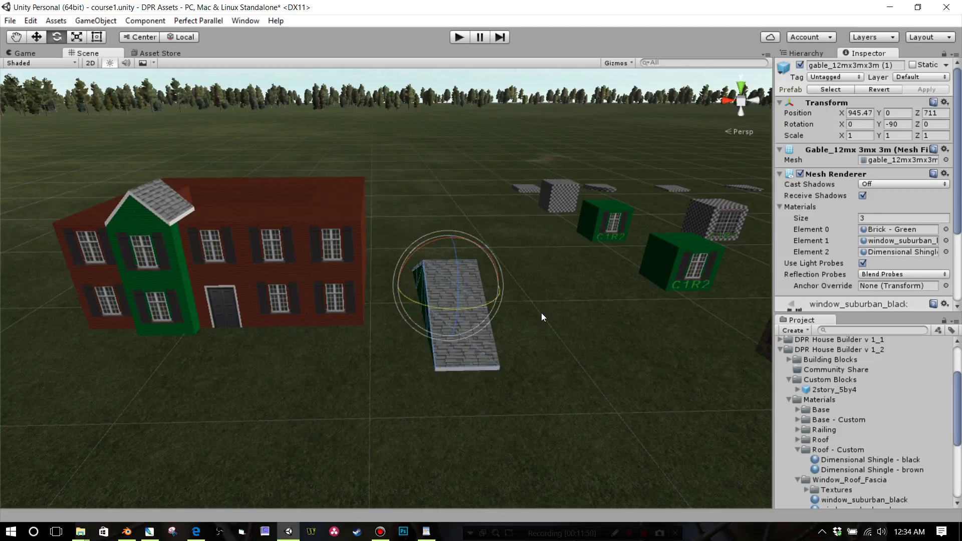
Step: Vertex-snap the gable roof's lower front corner onto the top of the house's front wall at X 954.88, Y 6, Z 706.64
click(35, 38)
scroll(464, 353, up, 3)
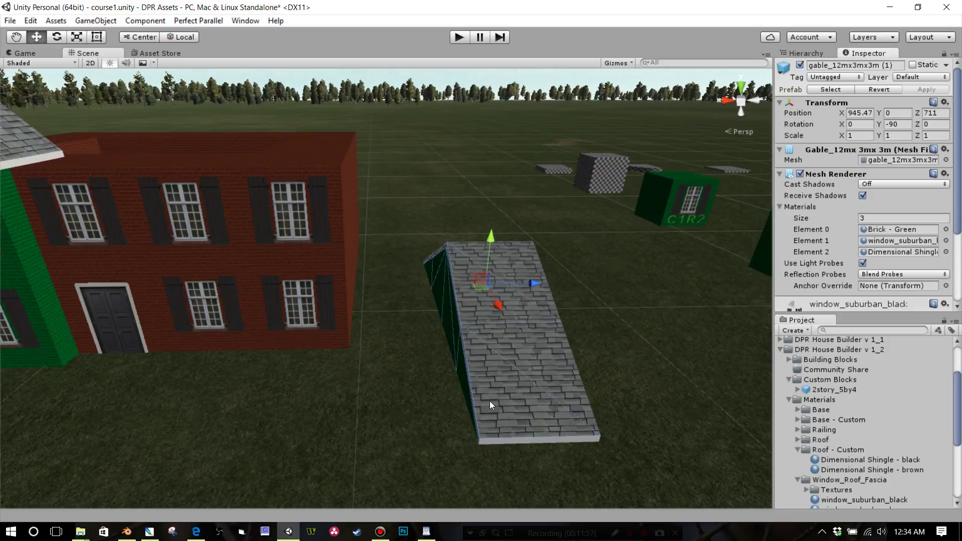
click(508, 411)
click(488, 430)
click(482, 446)
drag(481, 443, 146, 158)
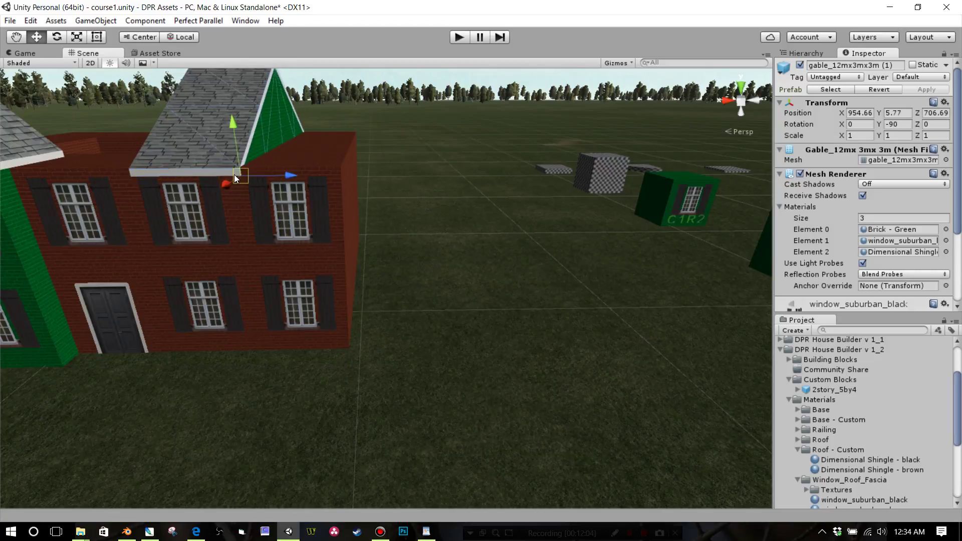
drag(239, 175, 240, 166)
middle_drag(240, 166, 246, 188)
key(v)
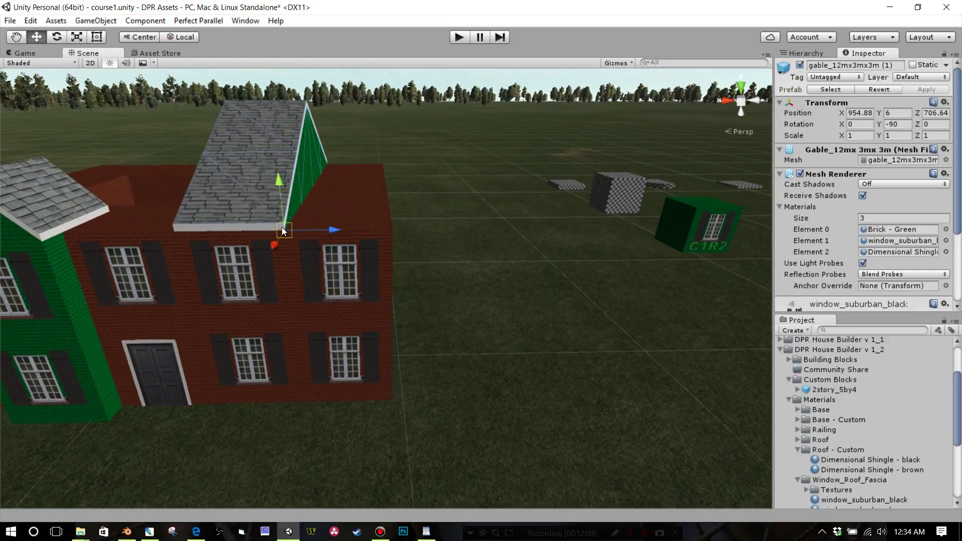
Step: Duplicate the gable roof section and vertex-snap the copy beside the original at X 951.88
alt+drag(283, 231, 383, 246)
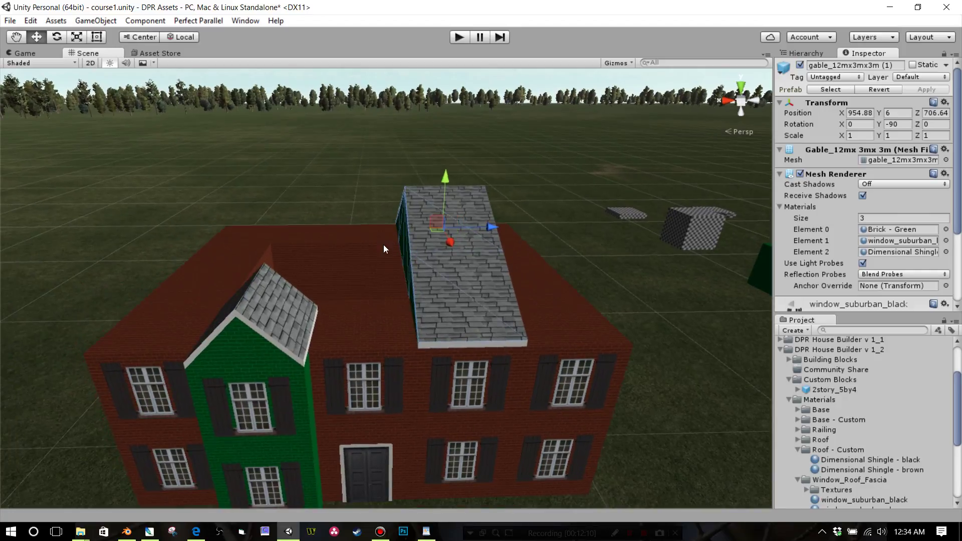
key(ctrl+d)
middle_drag(450, 277, 415, 277)
key(v)
drag(119, 315, 230, 312)
middle_drag(351, 312, 371, 265)
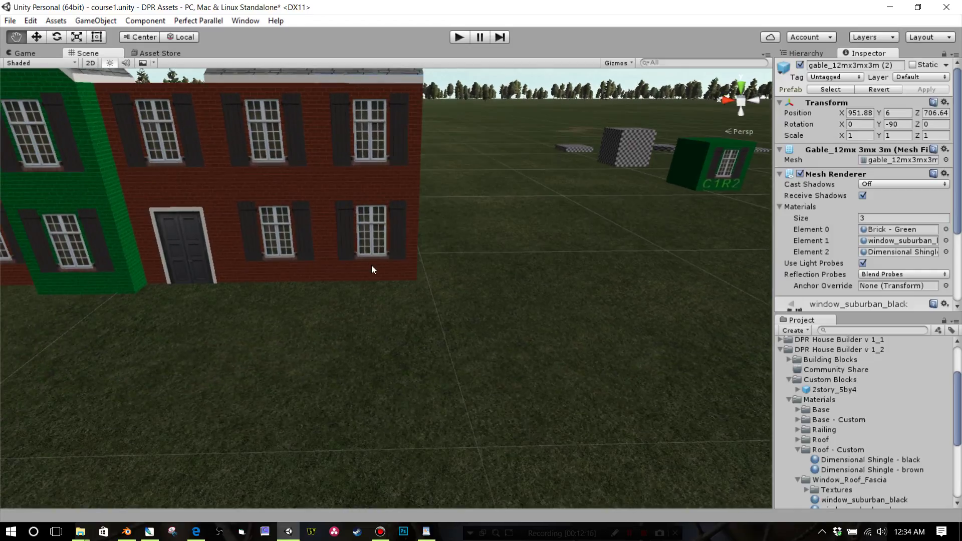
scroll(365, 267, down, 1)
scroll(363, 266, up, 1)
scroll(363, 267, down, 5)
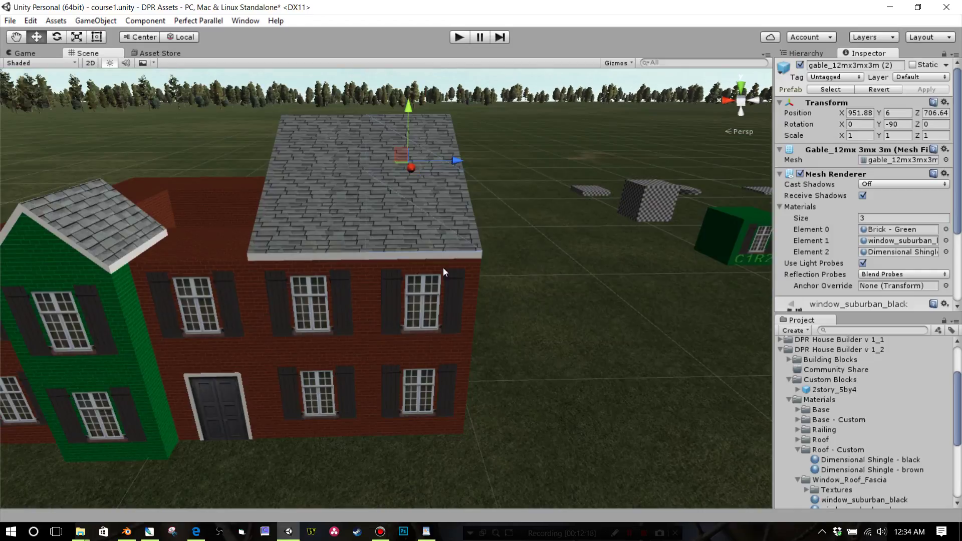
Step: Snap the second gable section to the original's other side at X 957.88, and place another copy beside it at X 960.88
alt+drag(477, 264, 470, 283)
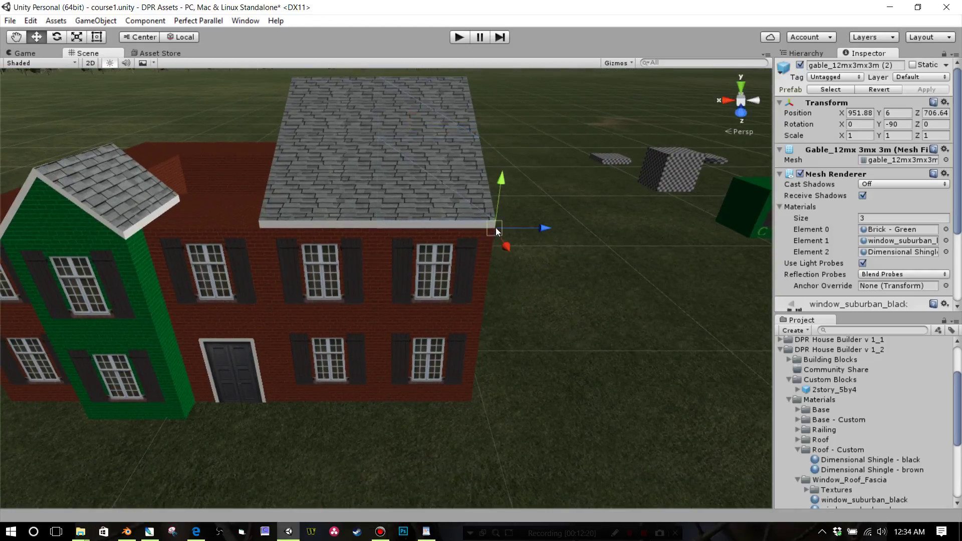
drag(495, 228, 317, 254)
scroll(317, 255, up, 3)
scroll(321, 255, down, 2)
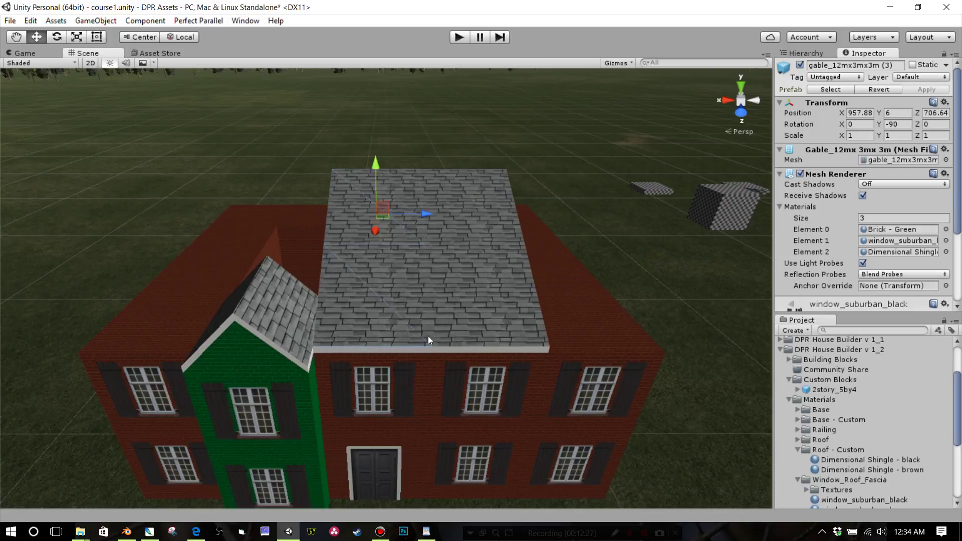
click(436, 351)
drag(437, 354, 313, 351)
Step: Move the copied hip roof near the house at Z 714.97 and rotate it to -90 degrees about Y
scroll(422, 326, down, 8)
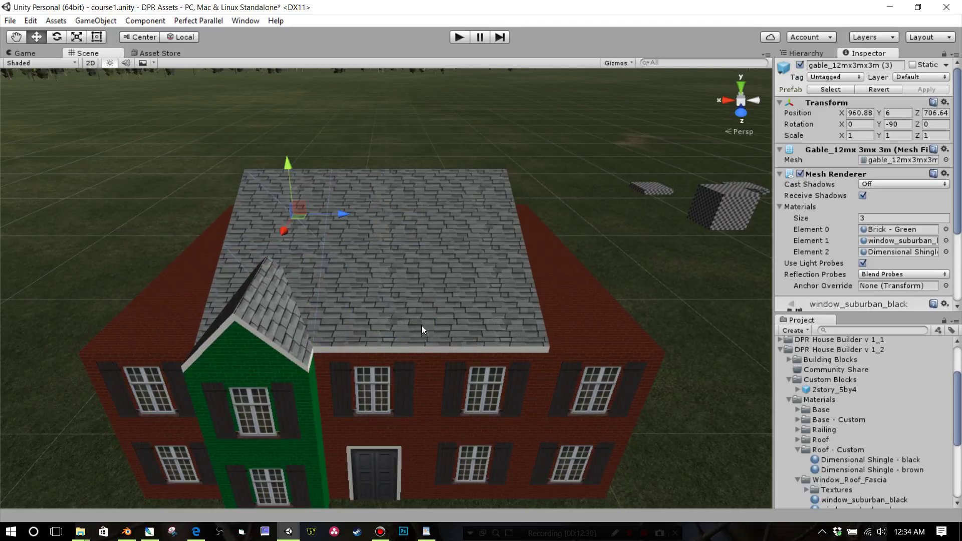
middle_drag(570, 426, 469, 399)
click(469, 399)
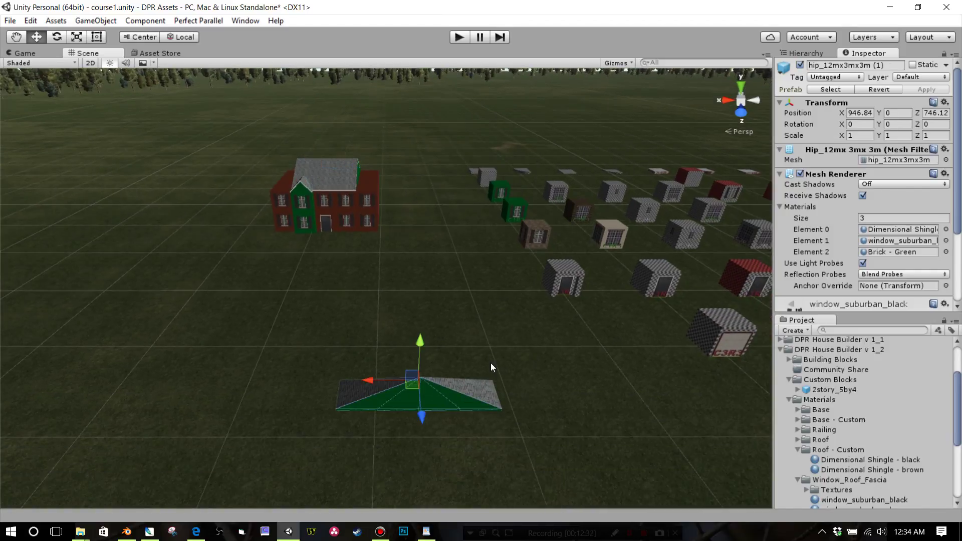
drag(420, 410, 386, 156)
scroll(401, 264, up, 6)
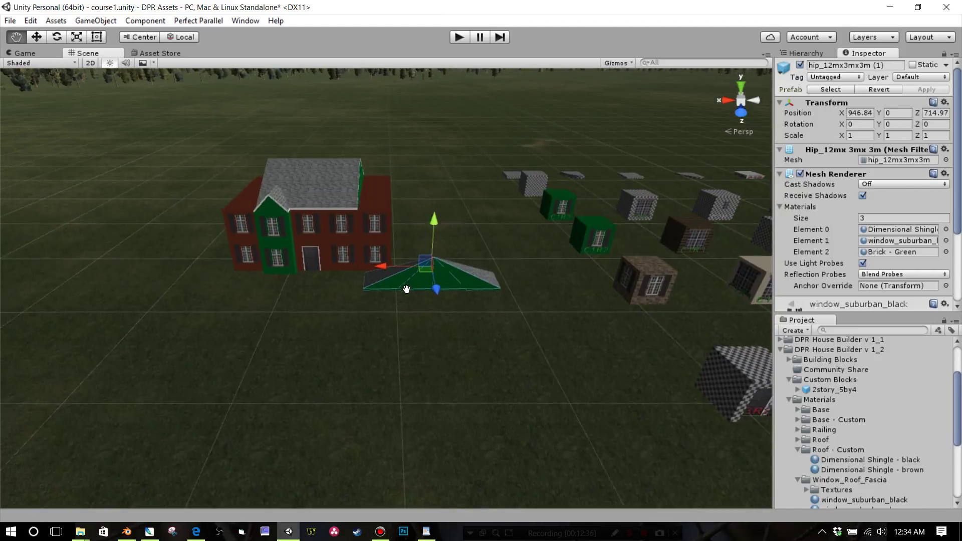
click(57, 36)
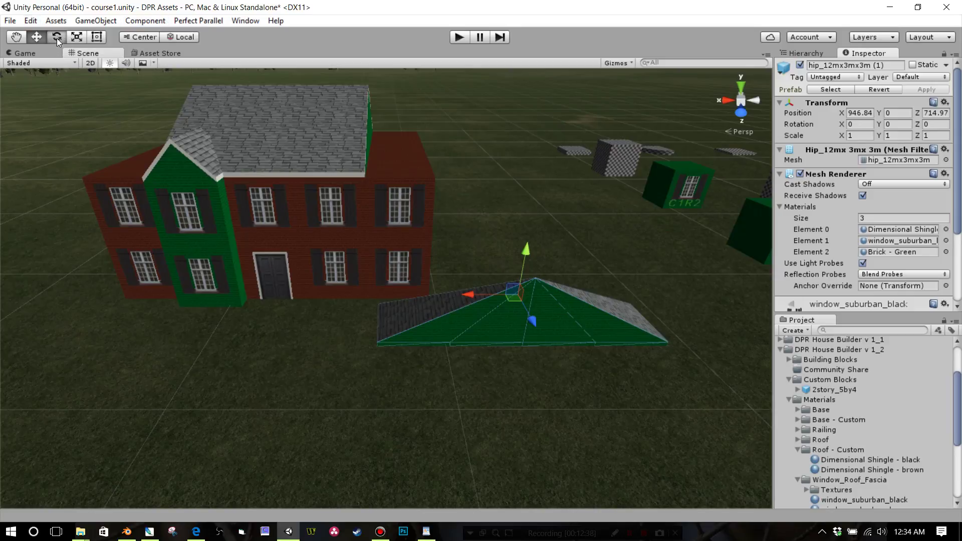
ctrl+drag(496, 317, 620, 329)
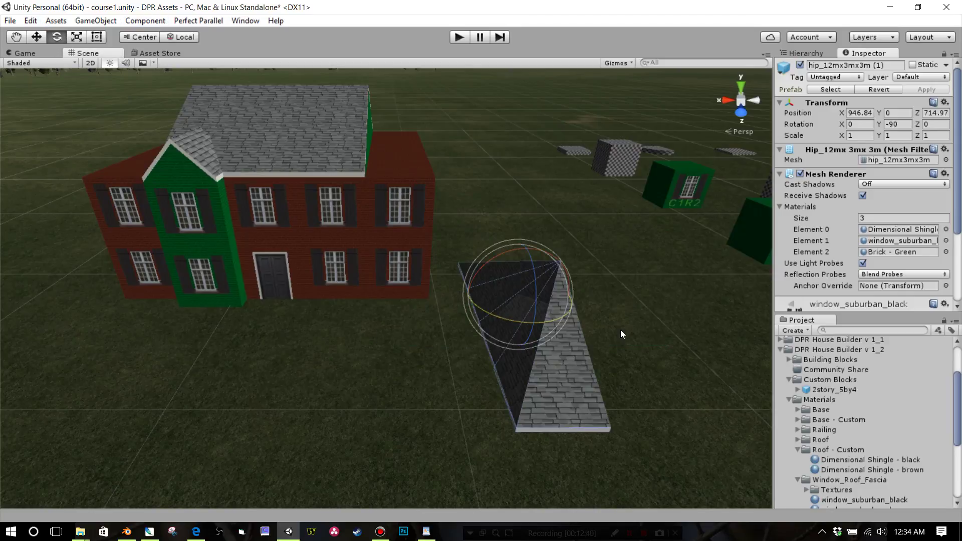
Step: Vertex-snap the hip roof onto the house beside the last gable section at X 963.88, Y 6, Z 706.64
click(37, 37)
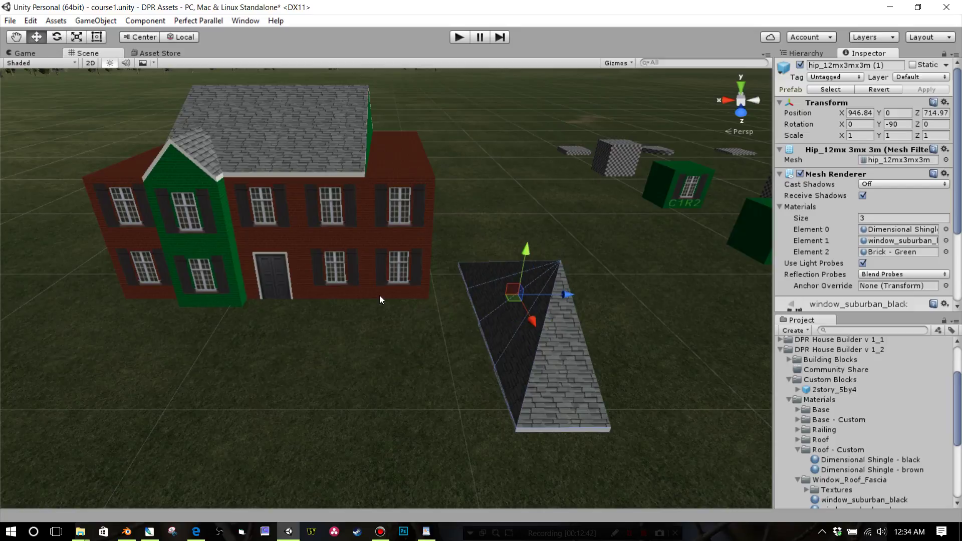
click(609, 434)
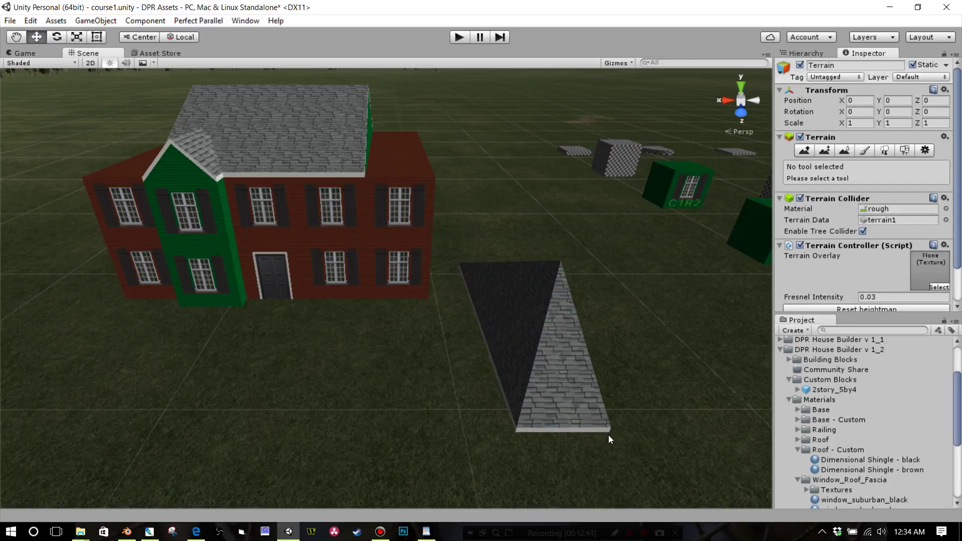
middle_drag(600, 425, 486, 359)
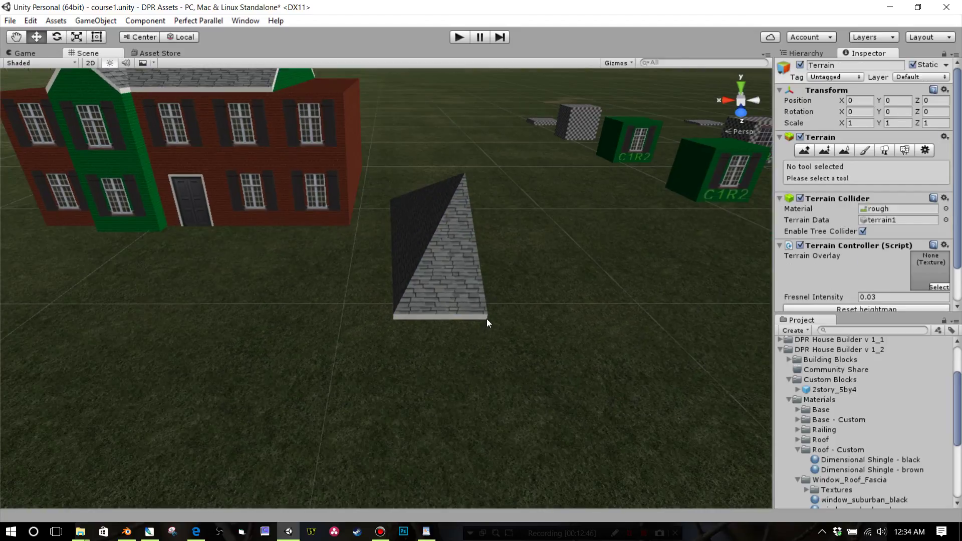
middle_drag(446, 195, 485, 321)
click(489, 375)
middle_drag(481, 446, 497, 351)
key(v)
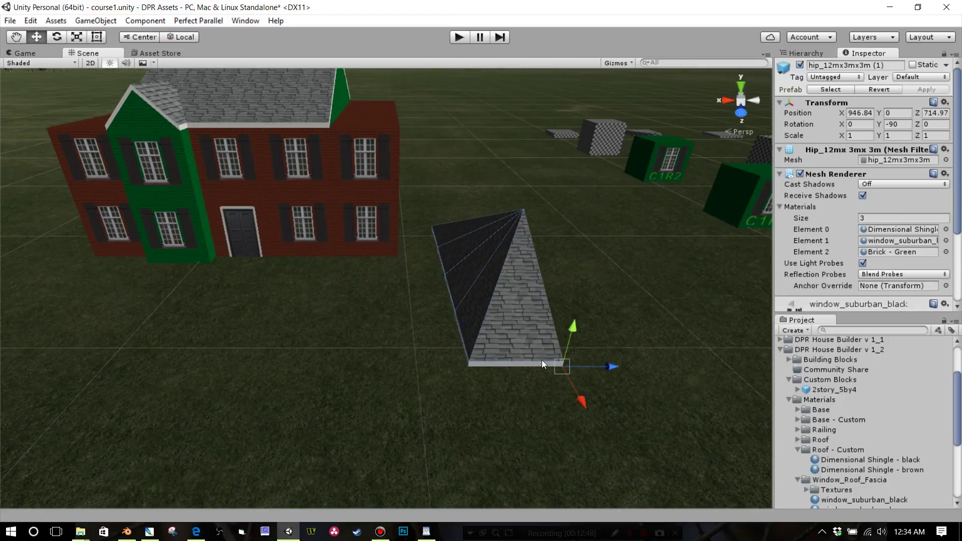
drag(561, 364, 124, 124)
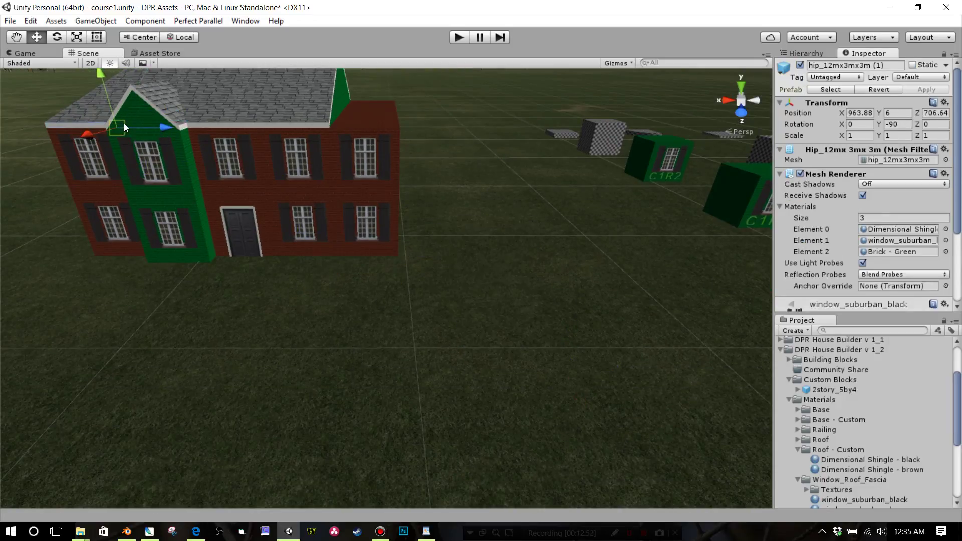
Step: Duplicate the placed hip roof section and move the copy along X to the opposite end of the house at X 951.4
middle_drag(125, 123, 148, 148)
scroll(249, 205, up, 3)
scroll(250, 204, down, 2)
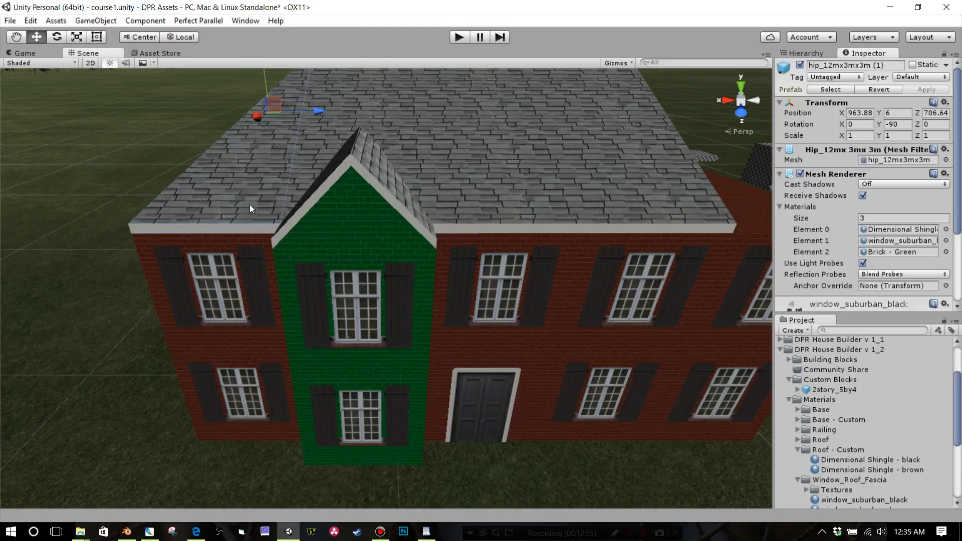
right_drag(250, 204, 328, 211)
key(a)
key(w)
alt+drag(329, 210, 290, 214)
scroll(275, 218, down, 10)
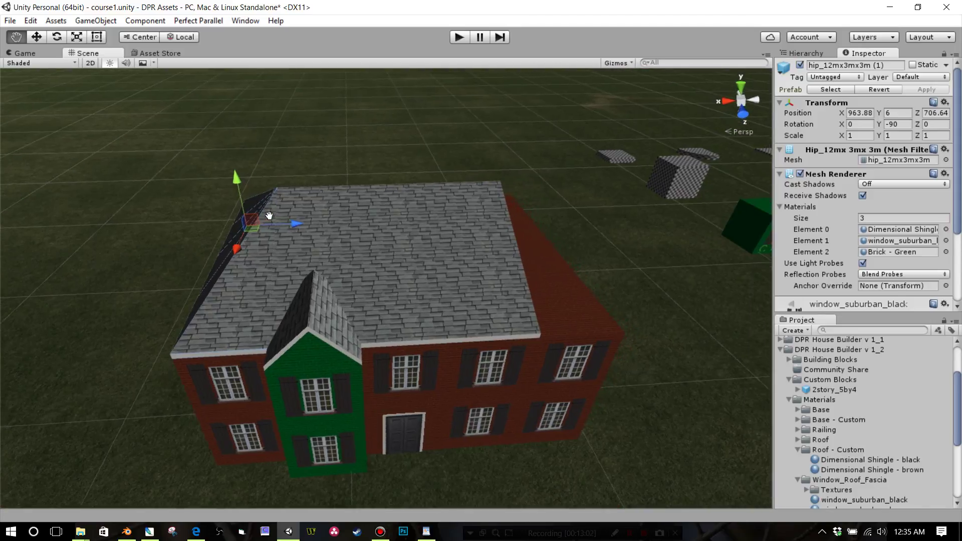
middle_drag(265, 216, 273, 216)
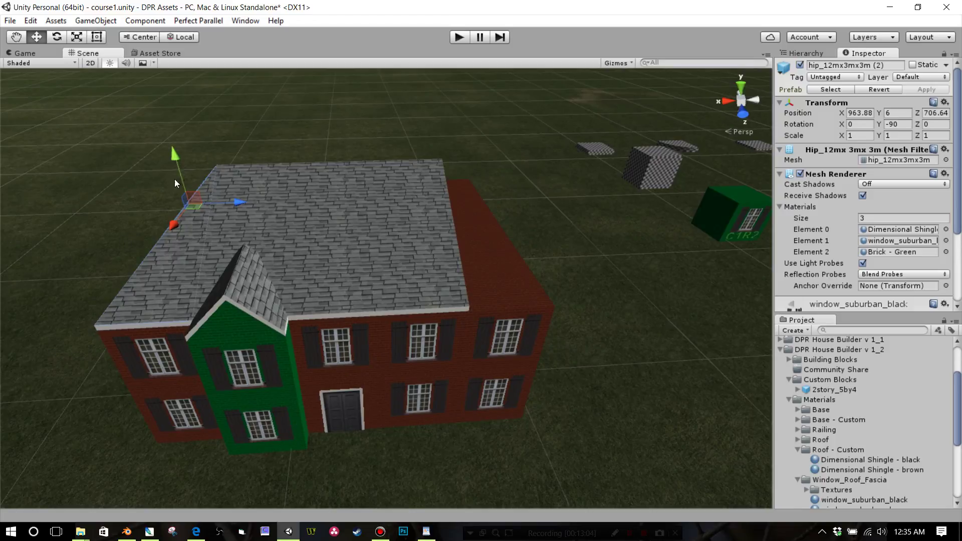
drag(224, 200, 536, 206)
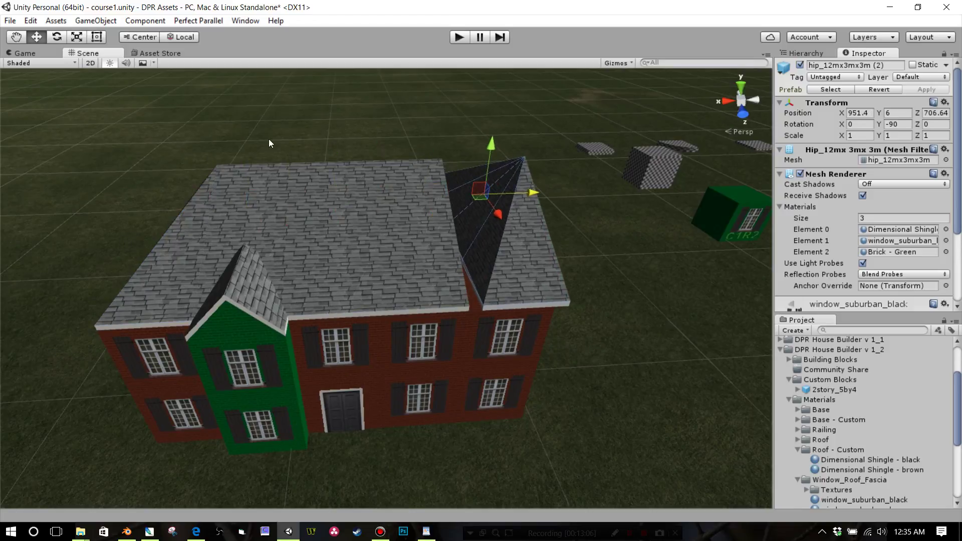
Step: Rotate the copied hip roof to -270 degrees about Y and vertex-snap it against the end gable section
click(58, 38)
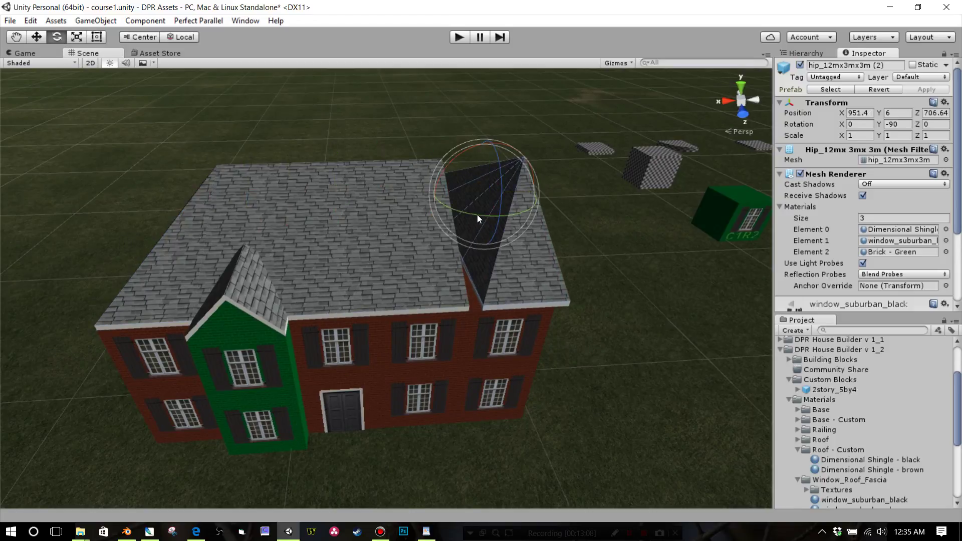
drag(477, 214, 819, 185)
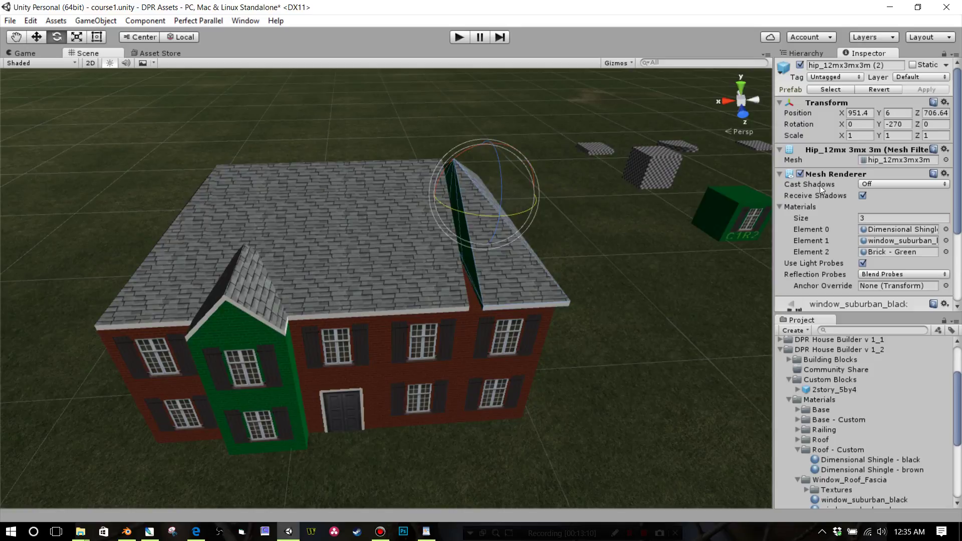
click(40, 36)
scroll(183, 112, up, 3)
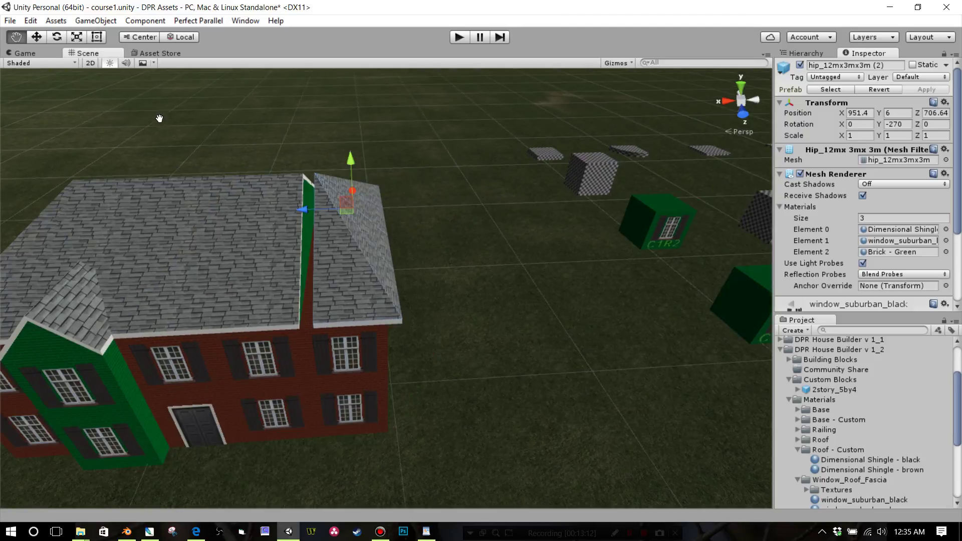
key(v)
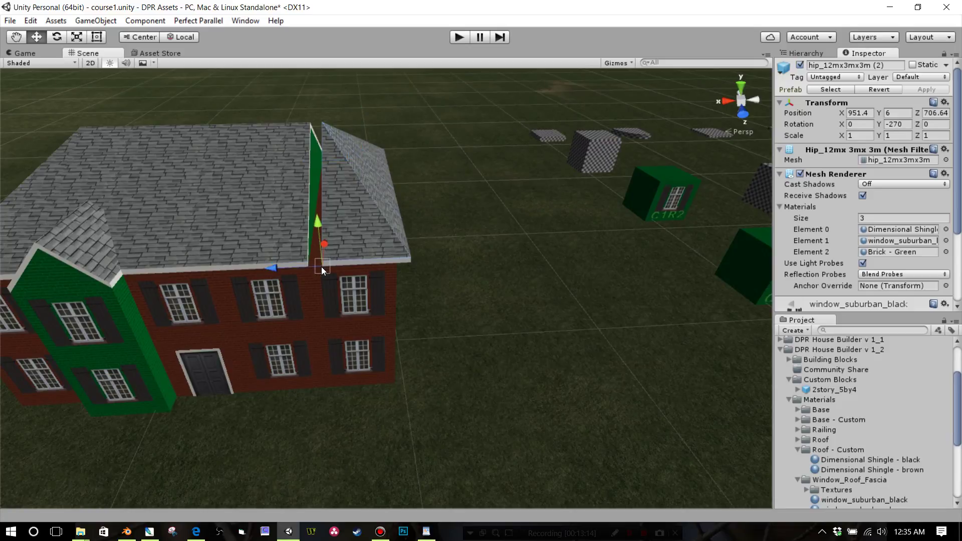
drag(321, 267, 308, 268)
right_drag(440, 285, 452, 276)
click(463, 284)
Step: Inspect the roofed brick house from several angles and distances, checking both hip roof ends and the green front bay
middle_drag(420, 326, 450, 275)
scroll(449, 279, down, 5)
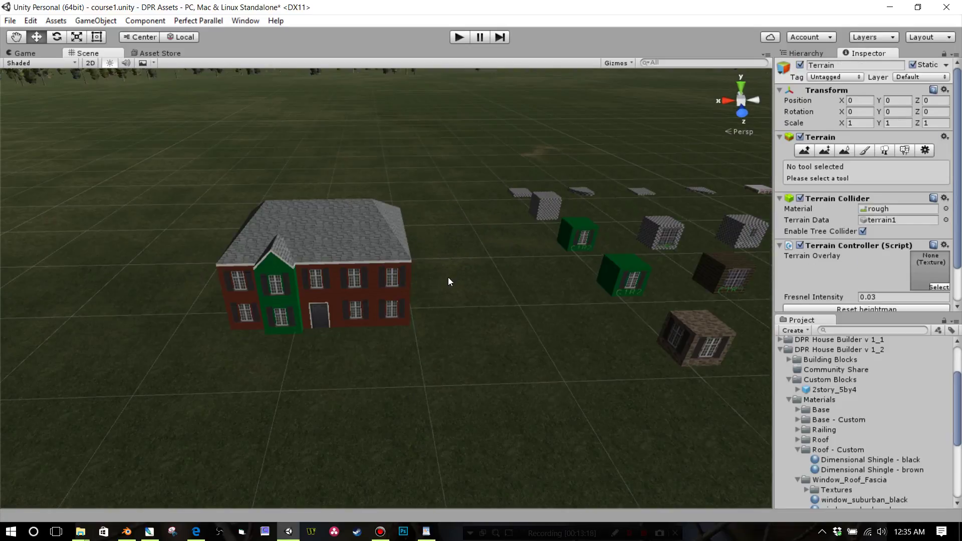
right_drag(448, 279, 441, 235)
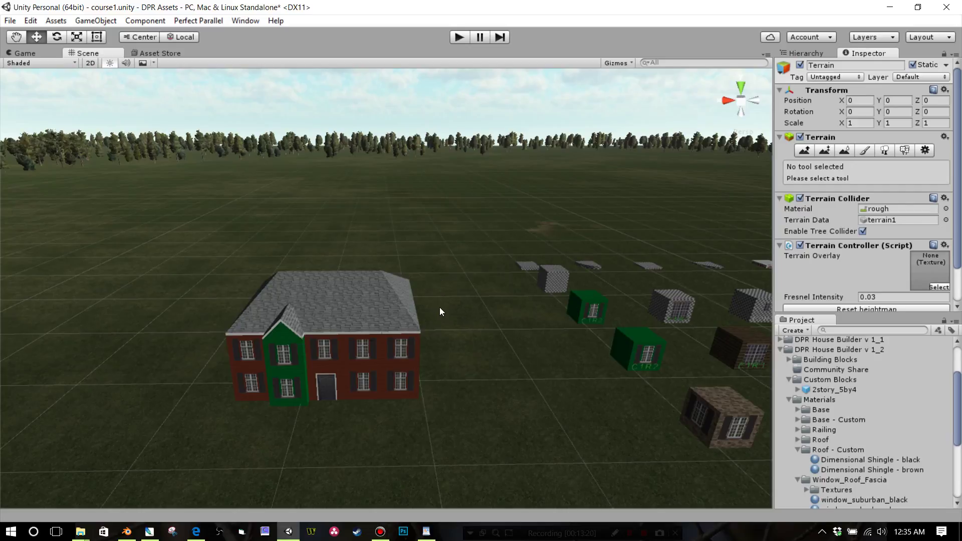
scroll(440, 309, up, 6)
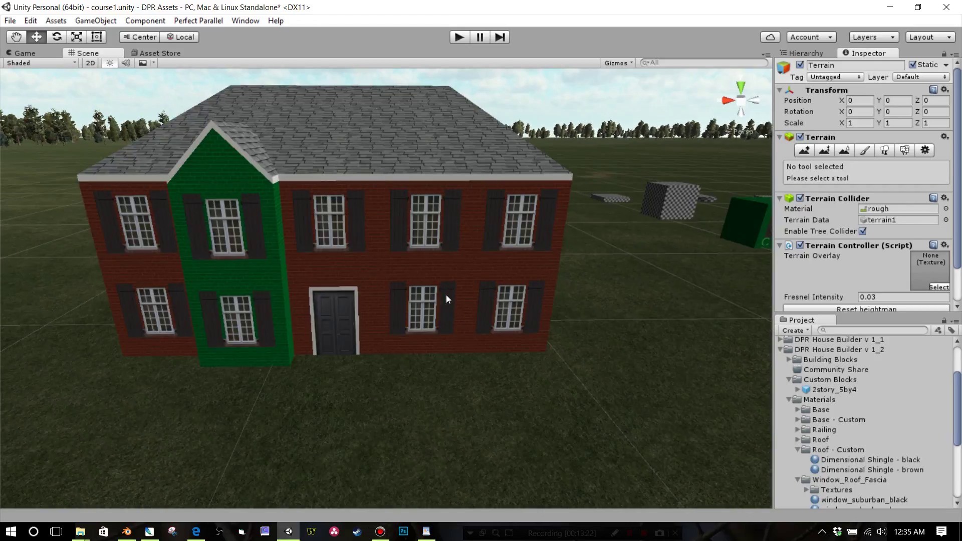
right_drag(330, 336, 457, 317)
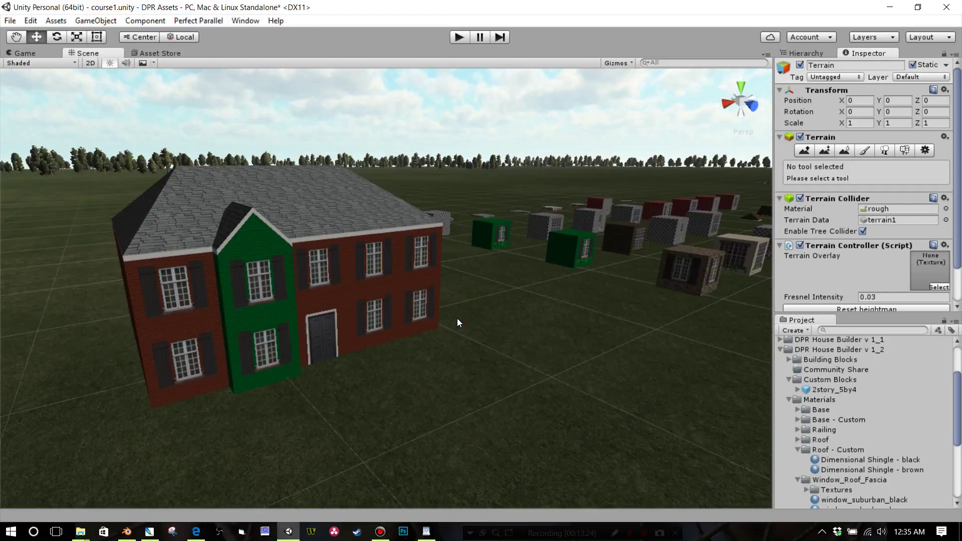
mouse_move(457, 318)
alt+mouse_down()
mouse_move(472, 314)
mouse_move(462, 329)
alt+mouse_up()
middle_drag(436, 336, 313, 342)
right_drag(313, 342, 193, 345)
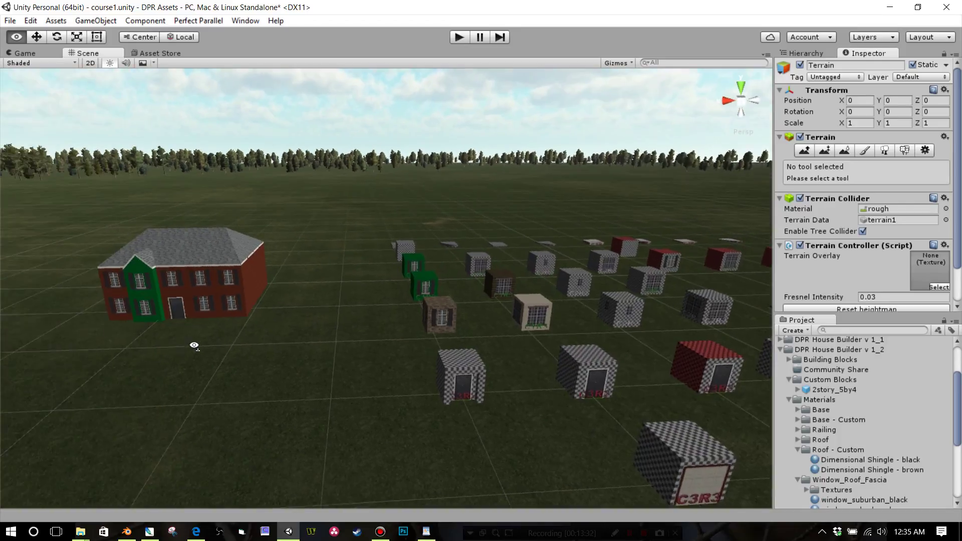
middle_drag(194, 346, 239, 345)
scroll(239, 345, up, 2)
right_drag(363, 369, 399, 374)
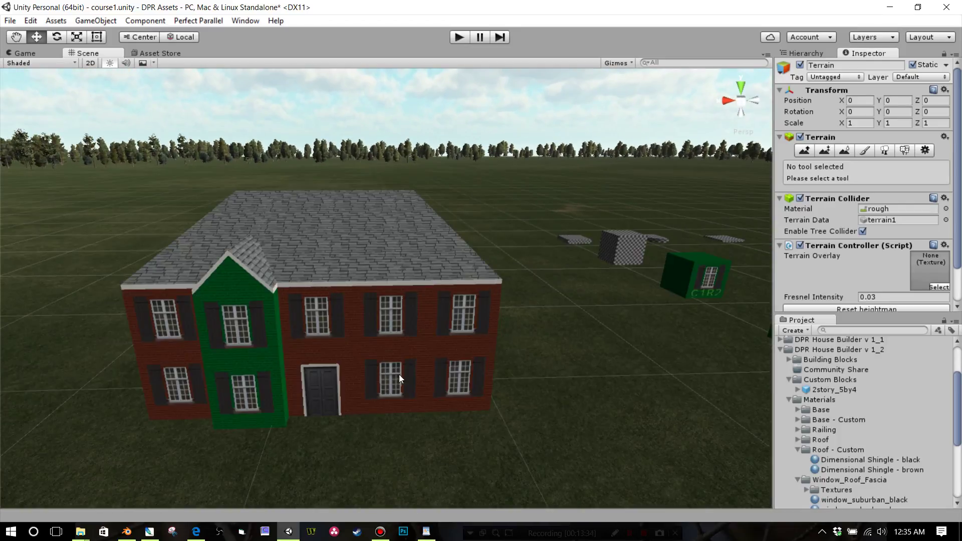
scroll(489, 366, down, 6)
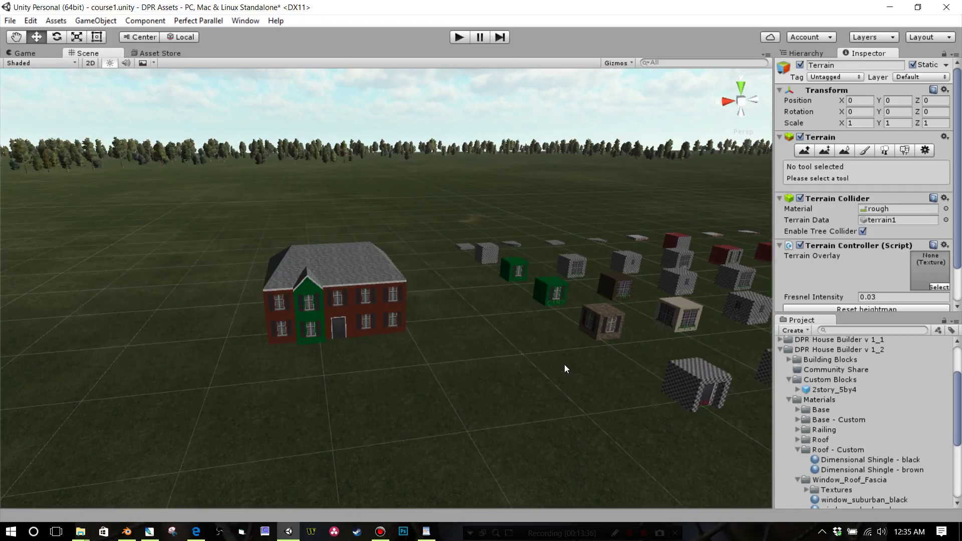
scroll(494, 360, up, 3)
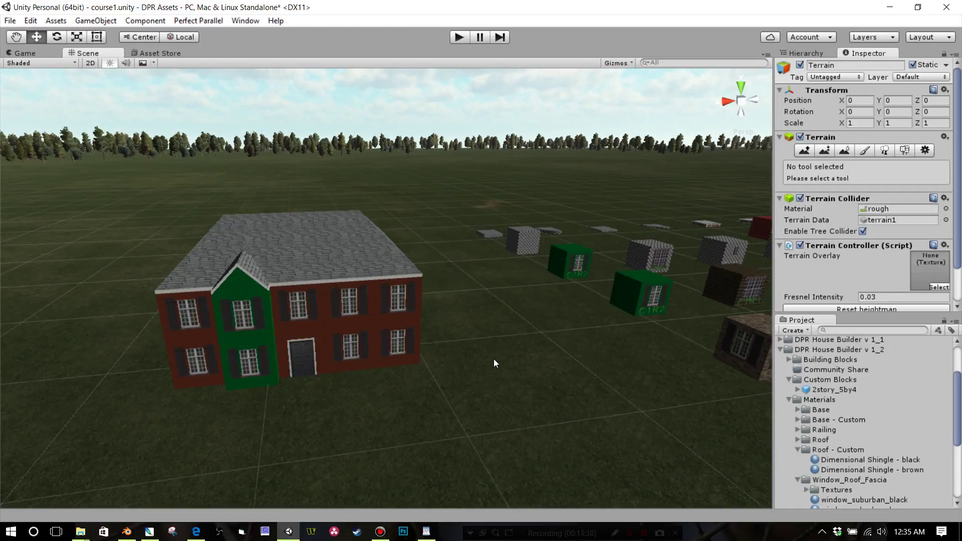
mouse_move(477, 357)
right_down()
mouse_move(680, 363)
mouse_move(488, 365)
right_up()
Step: Examine the finished stone building elsewhere on the terrain, including its columns, gables, windows and balcony railings
scroll(489, 359, down, 10)
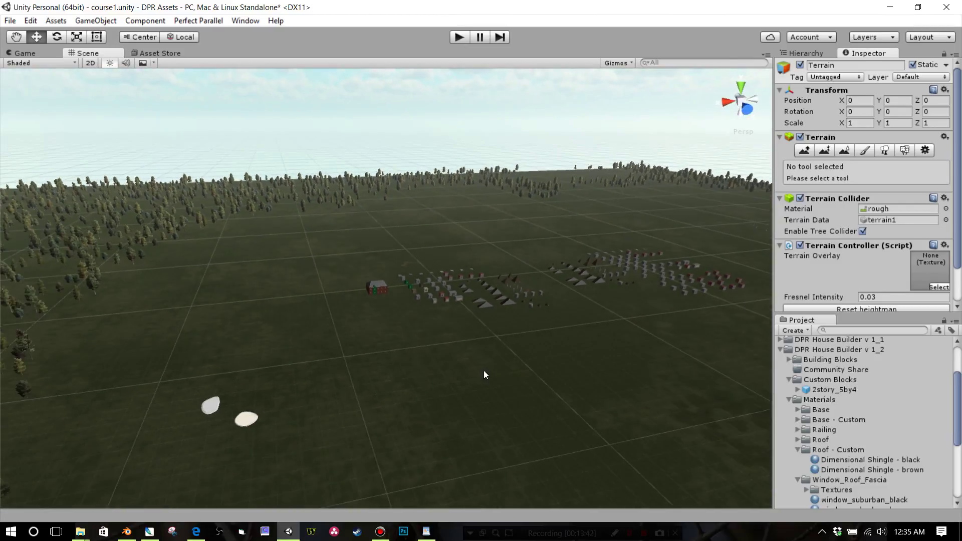
scroll(484, 369, down, 6)
middle_drag(421, 352, 321, 346)
middle_drag(576, 296, 470, 263)
scroll(457, 294, up, 5)
right_drag(457, 294, 326, 304)
middle_drag(326, 305, 461, 275)
scroll(446, 290, up, 4)
right_drag(626, 300, 494, 287)
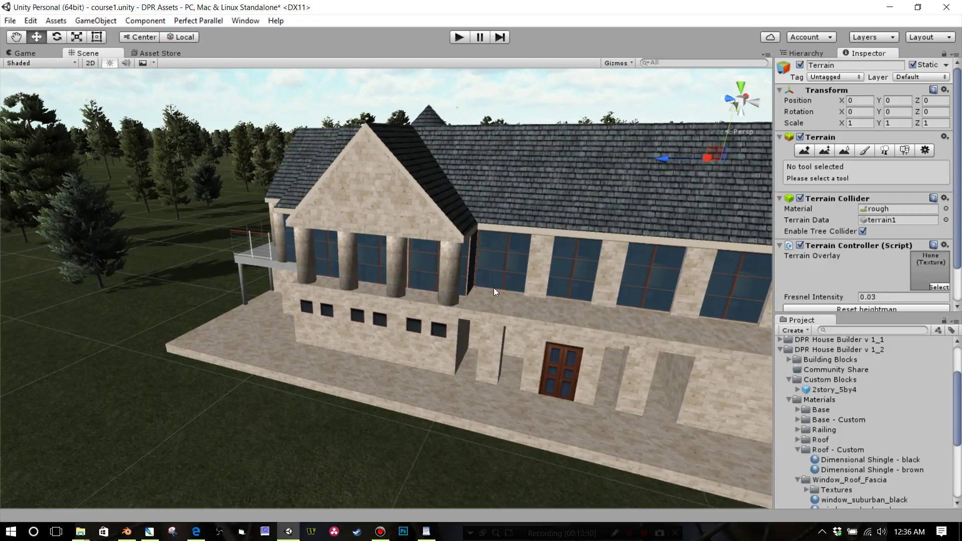
middle_drag(494, 287, 459, 283)
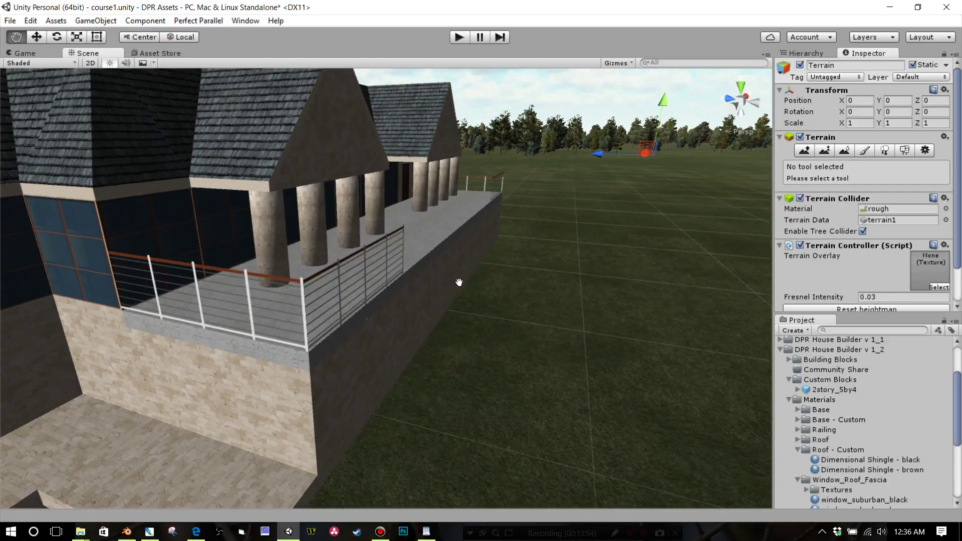
right_drag(458, 282, 350, 290)
scroll(419, 296, down, 6)
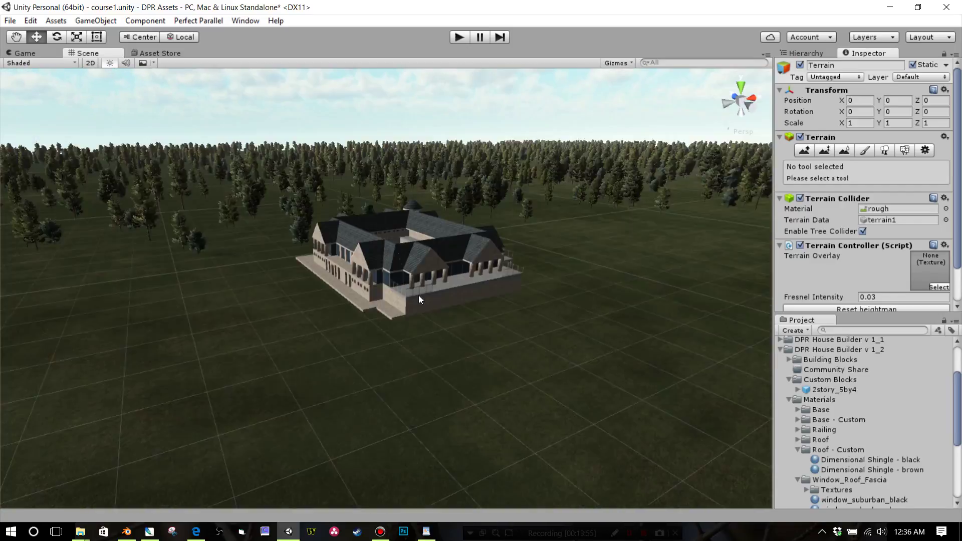
scroll(420, 299, up, 10)
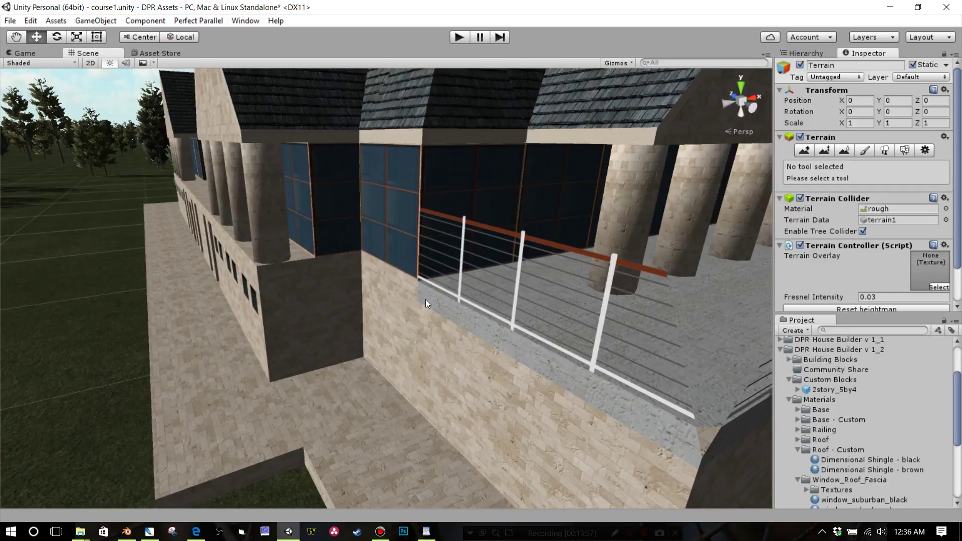
right_drag(657, 311, 722, 329)
scroll(722, 329, down, 5)
middle_drag(723, 329, 487, 325)
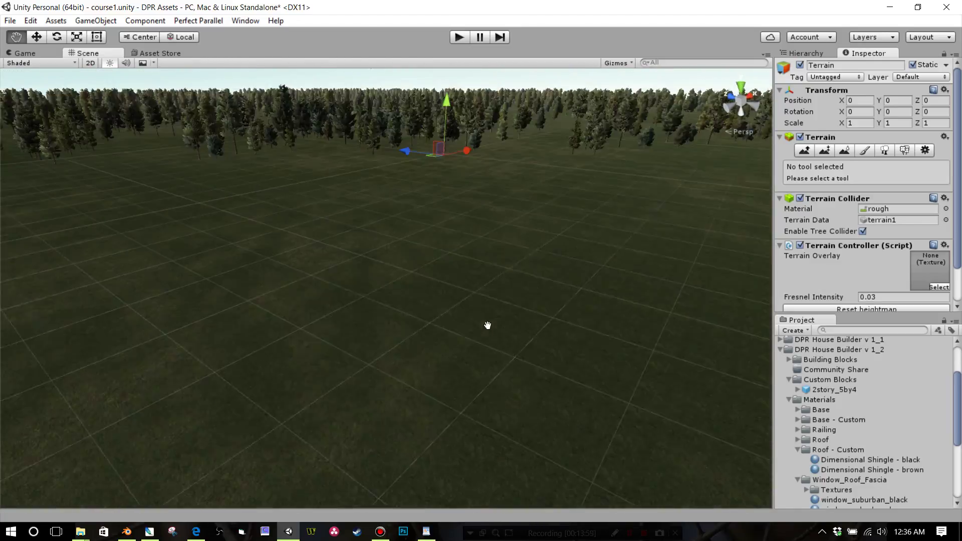
Step: Return to the sample block area and look over the pillars, railings and roof pieces
right_drag(487, 324, 945, 344)
right_drag(511, 320, 656, 318)
scroll(561, 302, up, 2)
scroll(620, 318, up, 7)
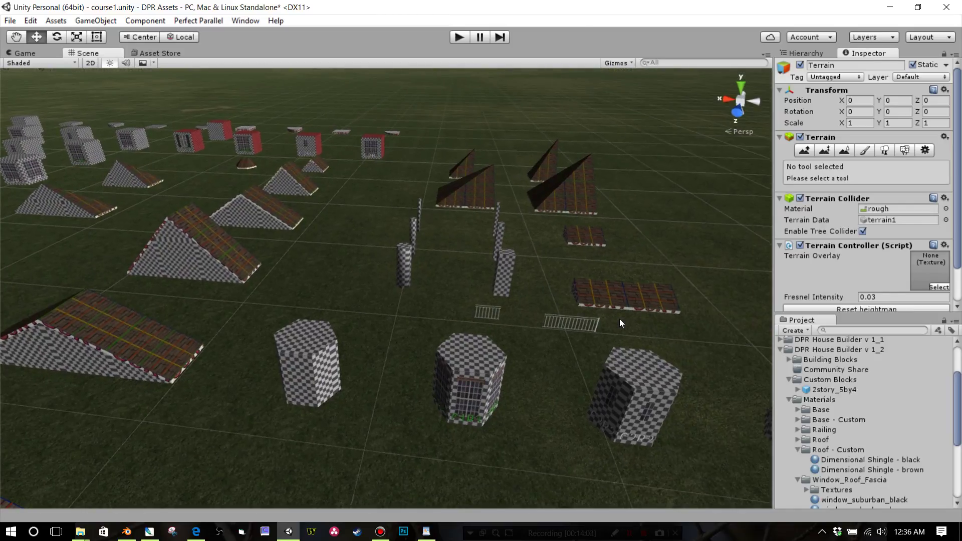
scroll(619, 318, up, 5)
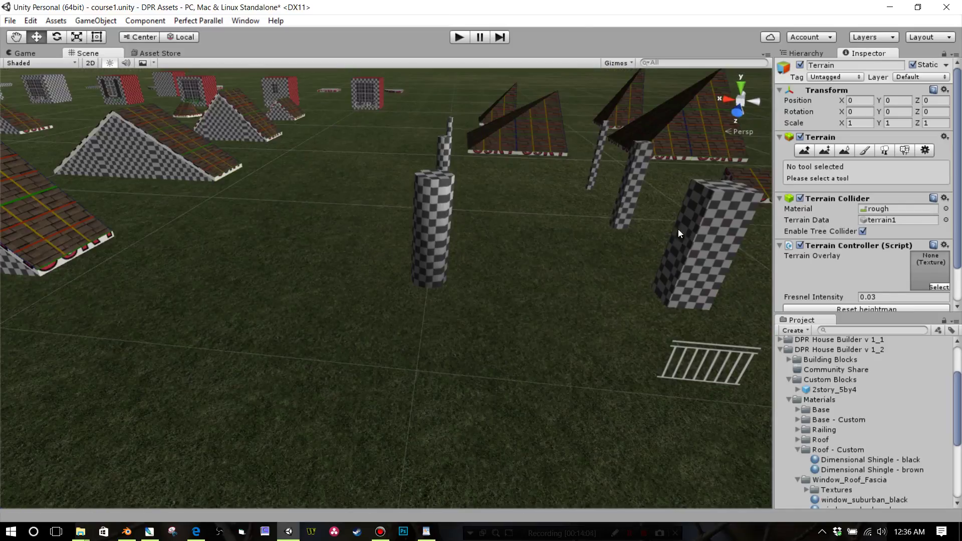
right_drag(629, 206, 578, 255)
scroll(588, 266, down, 6)
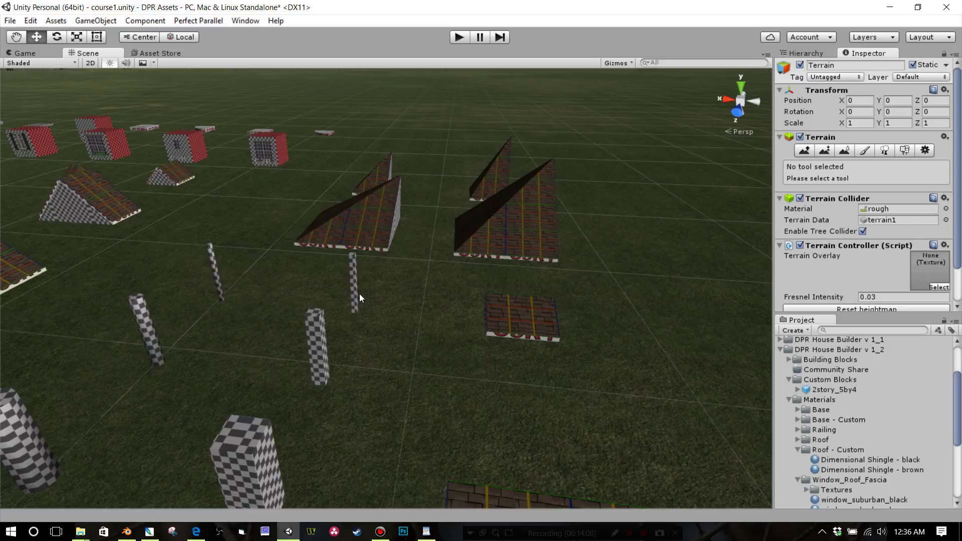
right_drag(359, 296, 386, 339)
middle_drag(386, 339, 391, 336)
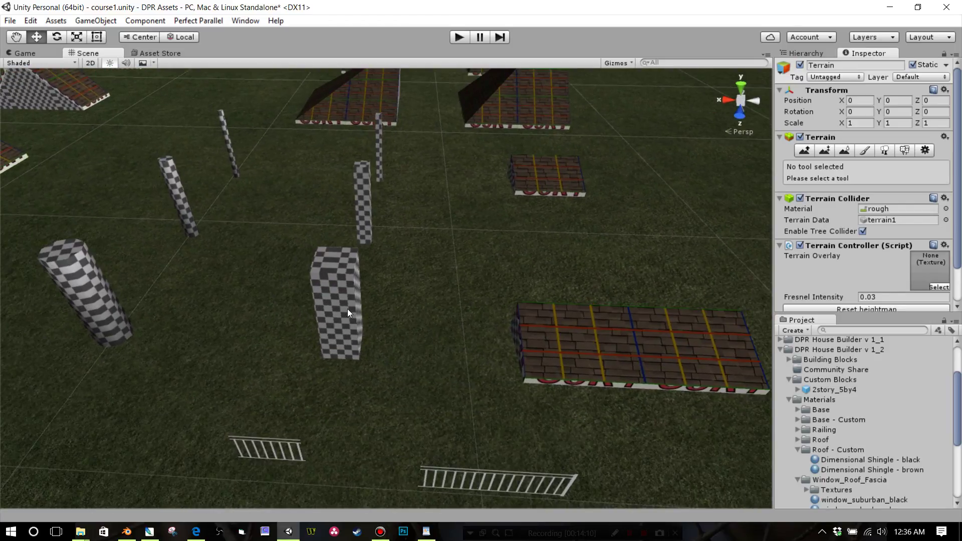
Step: Lower the 1 m square pillar to Y -1.21 and stack a duplicate of the 0.5 m square pillar on it at Z 736.31
click(347, 309)
drag(335, 269, 338, 304)
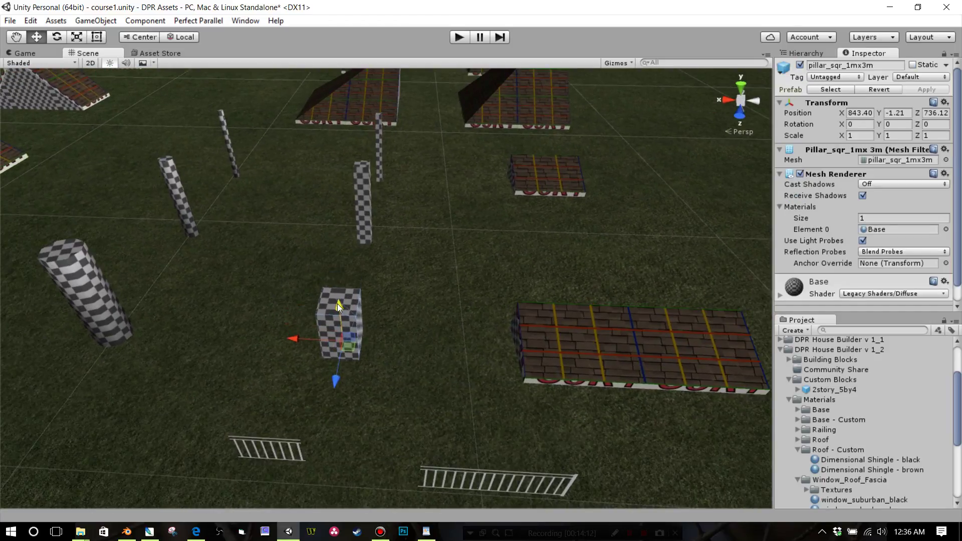
click(363, 211)
key(ctrl+d)
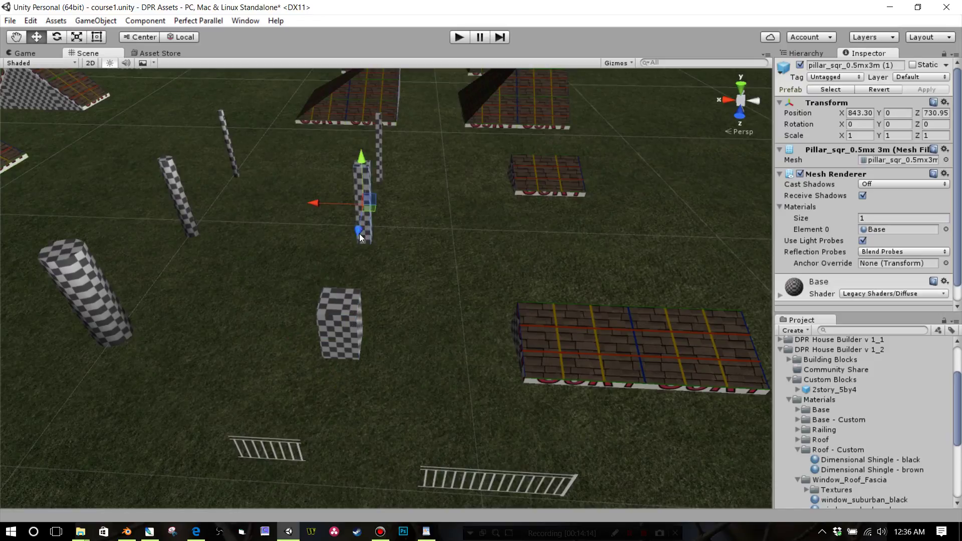
drag(359, 234, 344, 302)
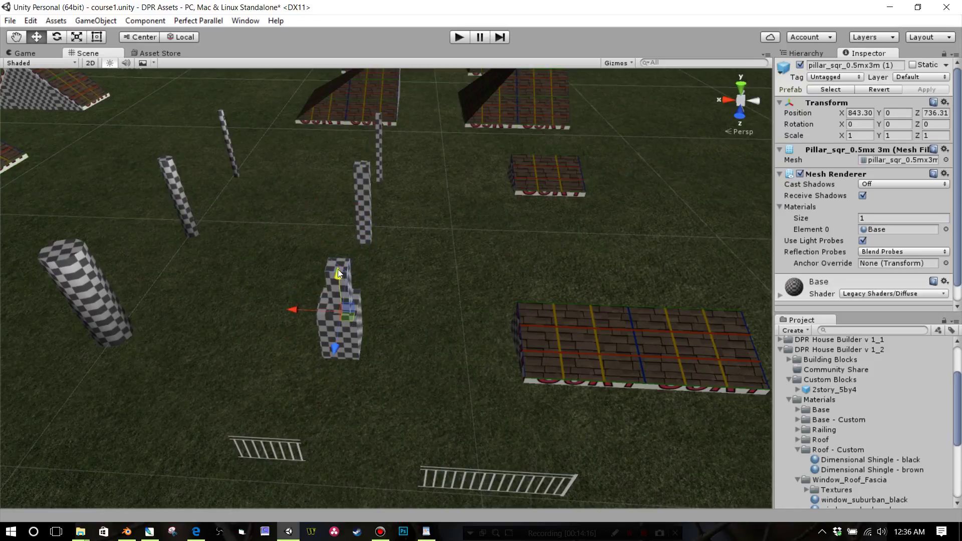
drag(339, 270, 335, 255)
click(387, 332)
Step: Examine the sample railings and preview the Railing material textures in fancy metal, plain metal and wood
middle_drag(405, 329, 398, 302)
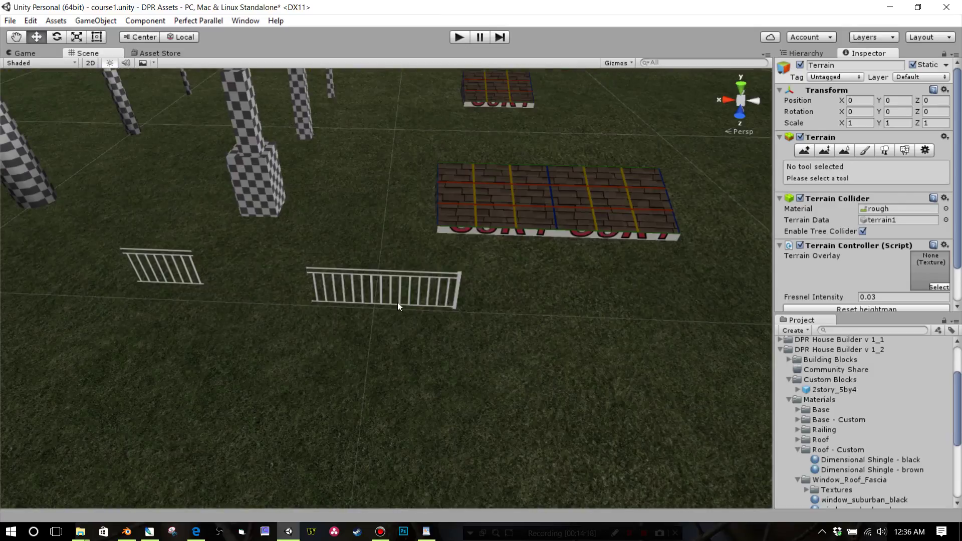
right_drag(398, 302, 380, 257)
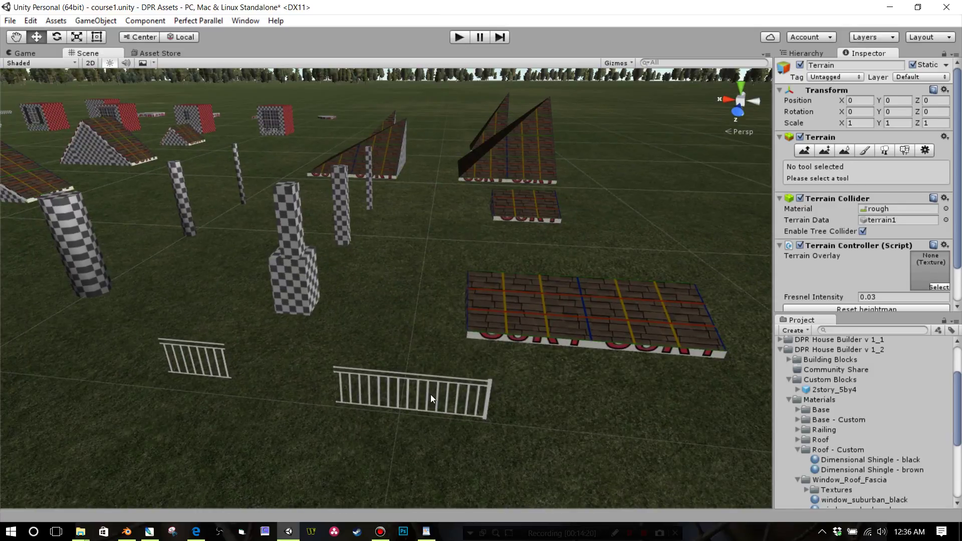
click(797, 429)
scroll(837, 408, down, 2)
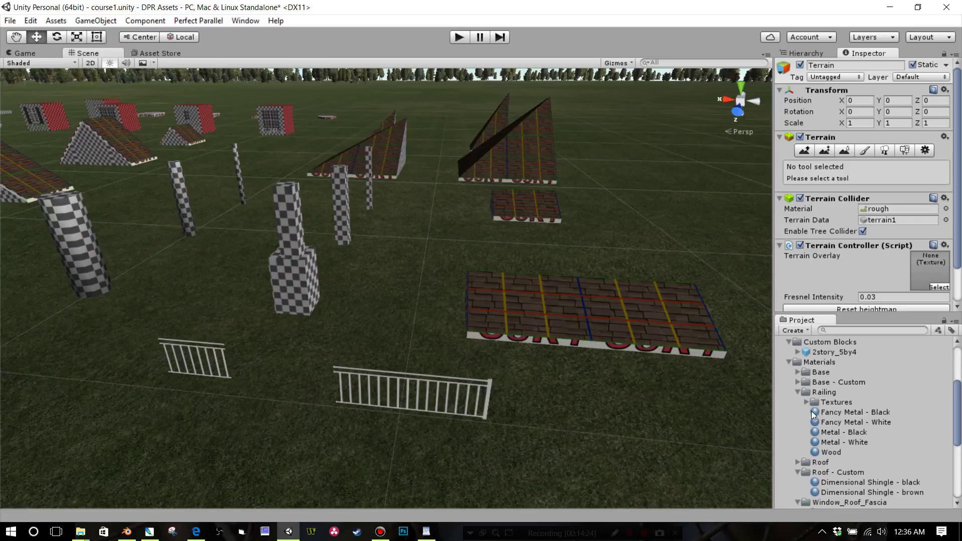
click(807, 402)
click(830, 413)
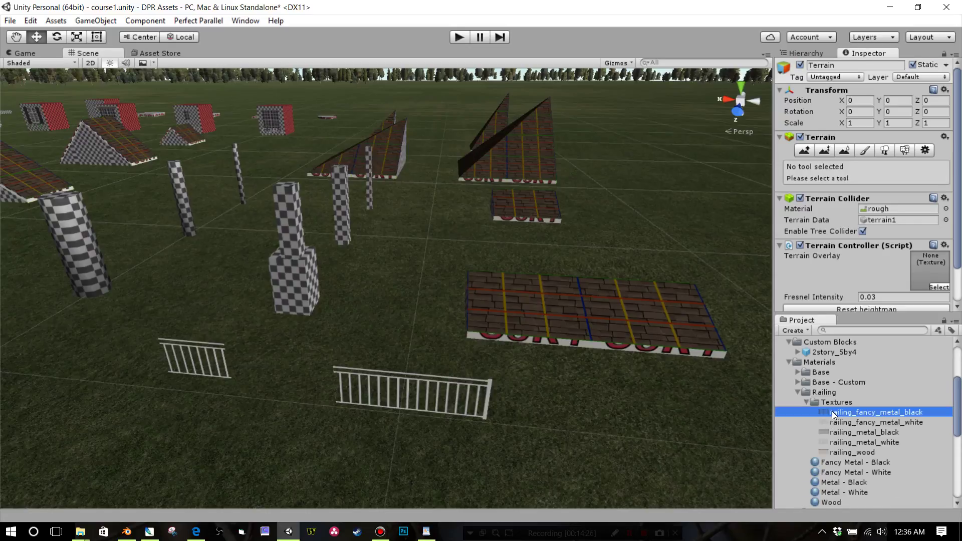
click(826, 421)
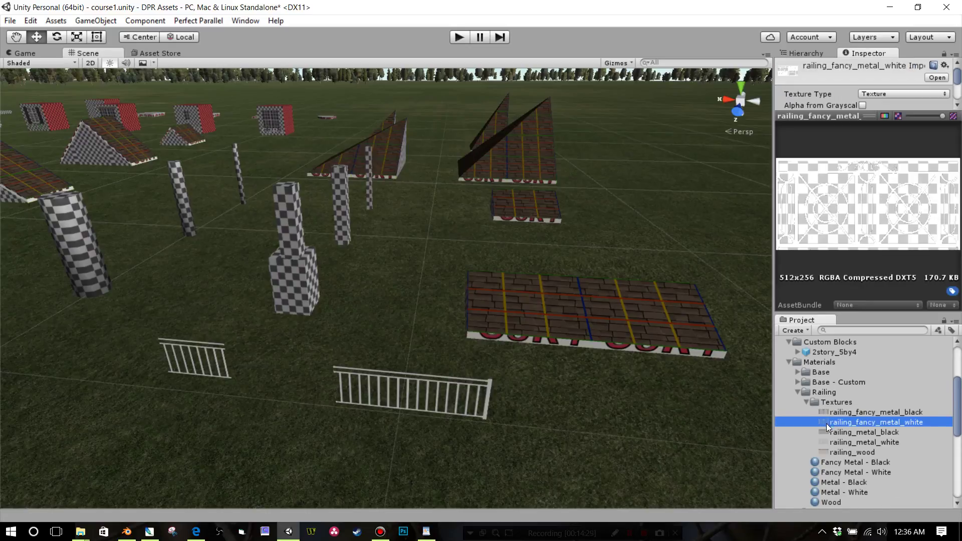
click(825, 432)
click(825, 442)
click(824, 452)
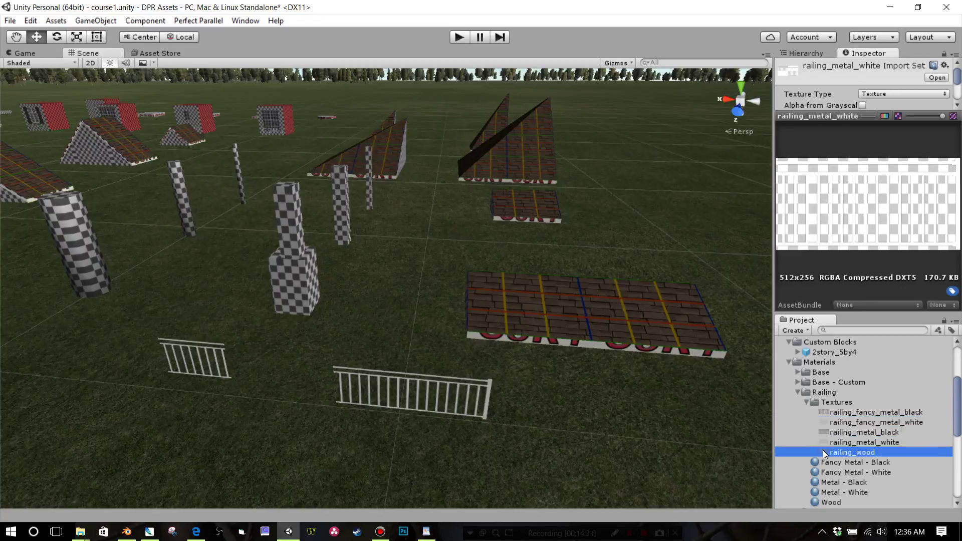
Step: Apply the Fancy Metal - White material to the long sample railing
middle_drag(681, 501, 674, 445)
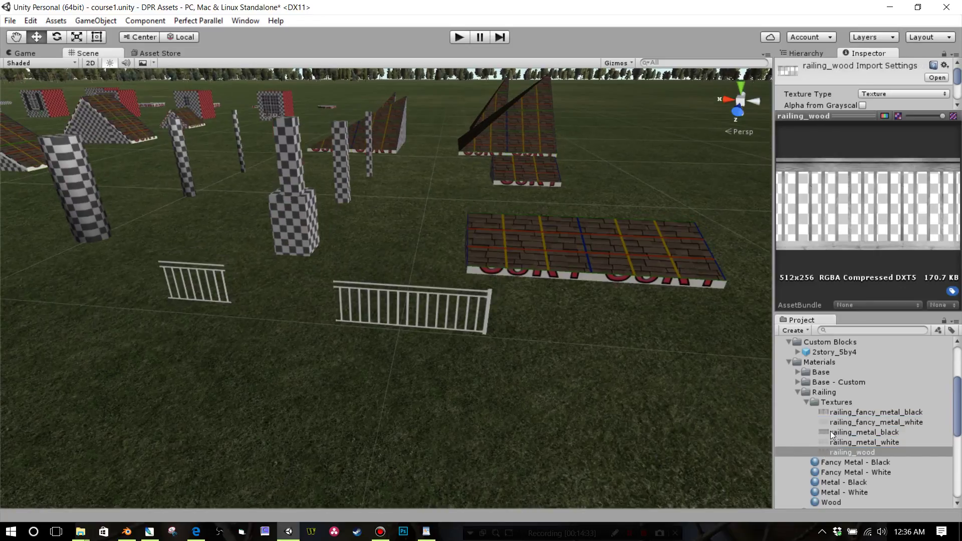
click(806, 403)
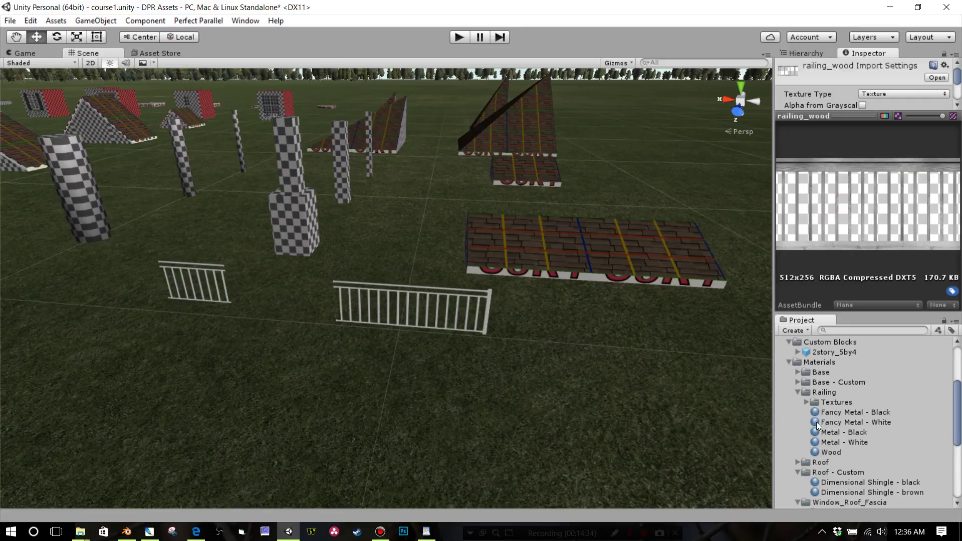
drag(816, 422, 450, 318)
right_drag(491, 365, 483, 340)
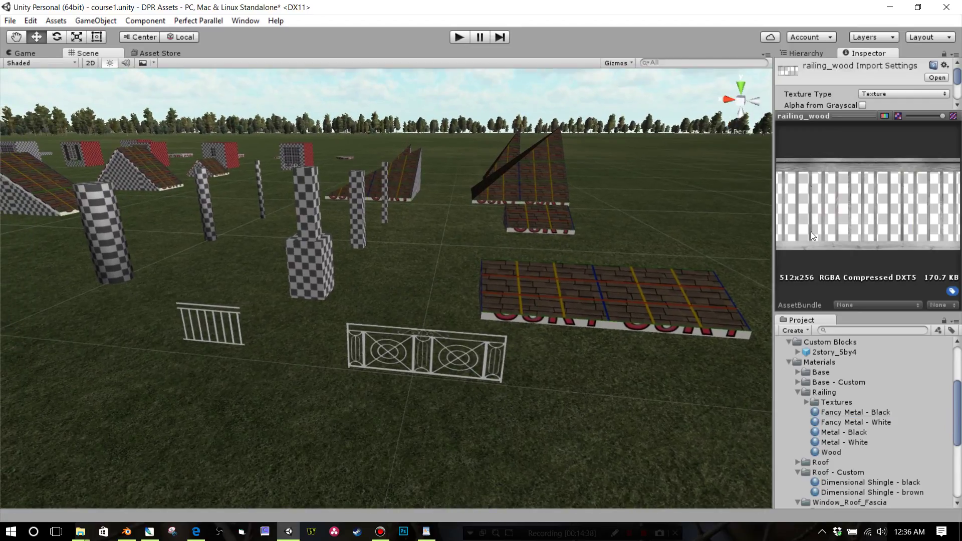
Step: Duplicate the Fancy Metal - White railing material and rename the copy Fancy Metal - Red
click(815, 421)
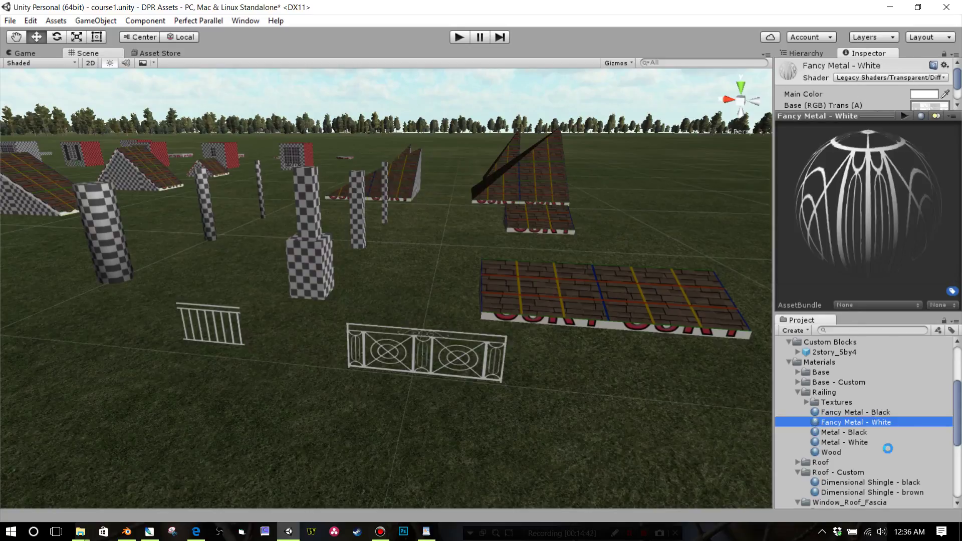
key(ctrl+d)
click(876, 433)
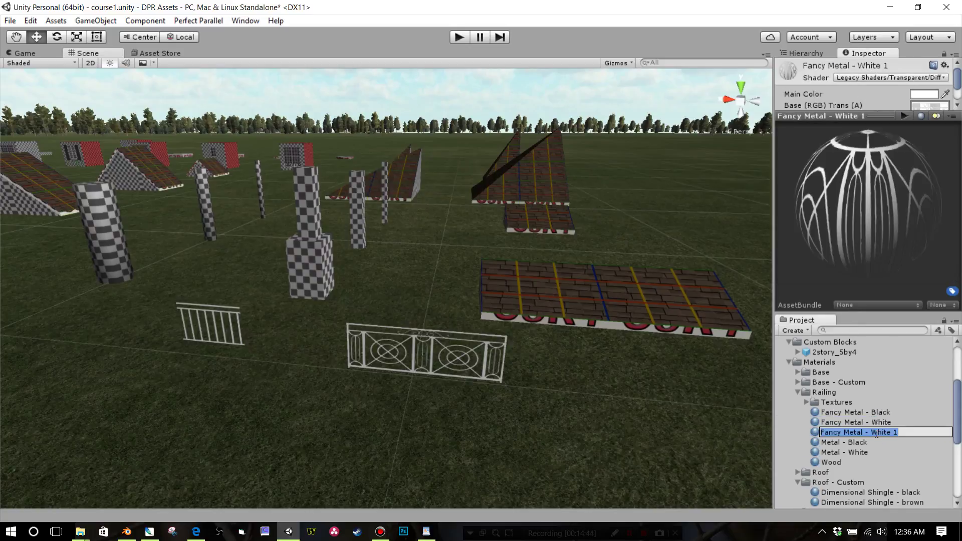
drag(871, 432, 939, 432)
text(Red)
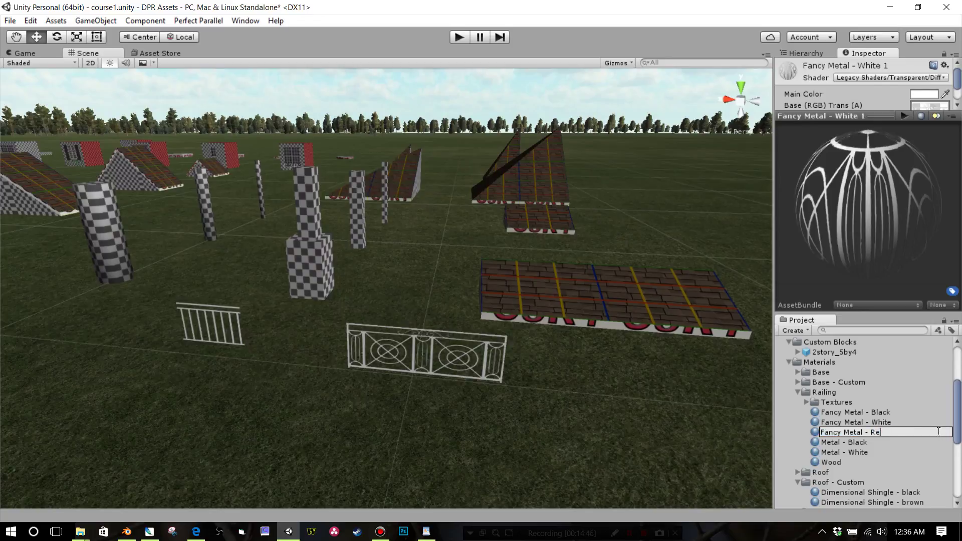
key(Return)
Step: Set the Main Color of the Fancy Metal - Red material to red, hex FF0909FF
click(914, 95)
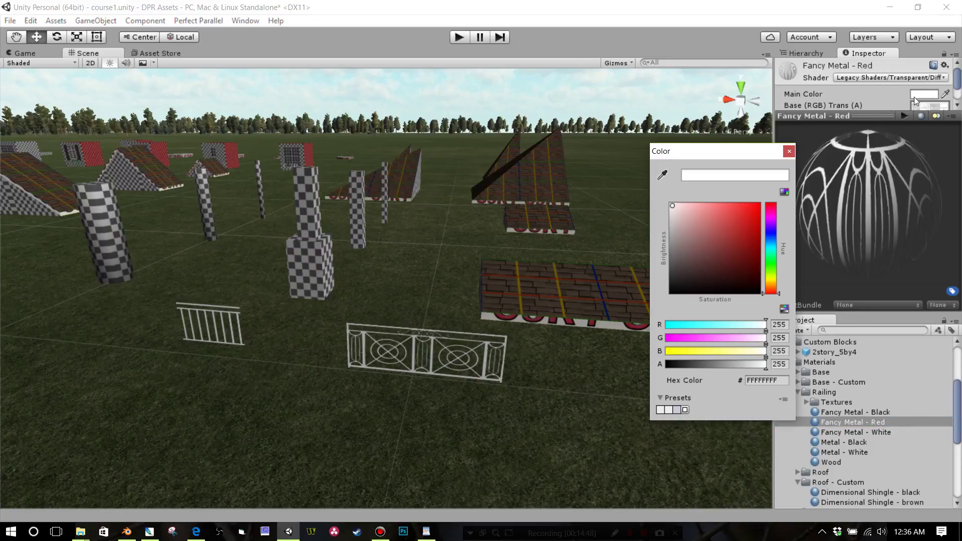
drag(727, 224, 753, 206)
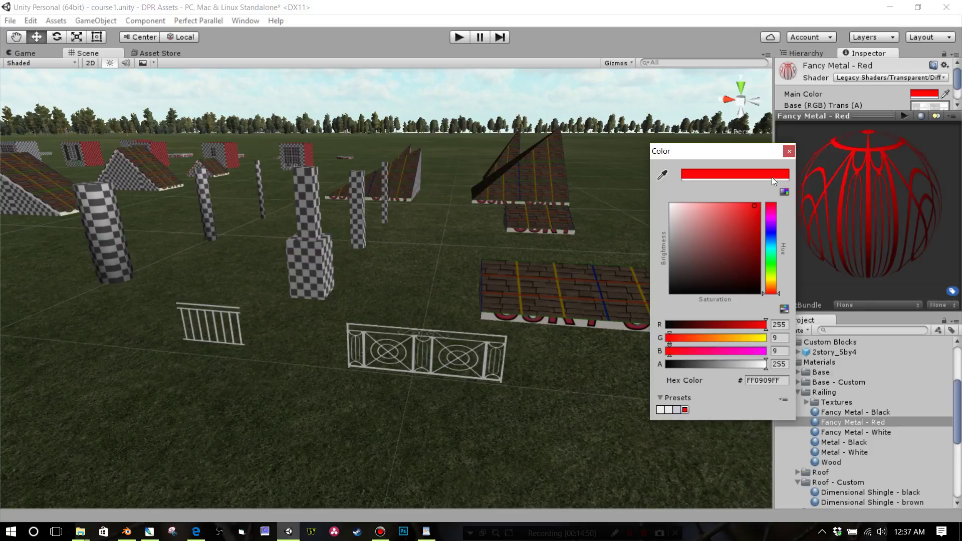
click(789, 152)
Step: Apply the Fancy Metal - Red material to the long sample railing and view it from another angle
drag(821, 422, 530, 386)
right_drag(530, 386, 498, 375)
key(q)
key(d)
key(e)
key(a)
alt+drag(519, 381, 735, 428)
Step: Apply the Wood material to the long sample railing and tint the material's Main Color golden tan
drag(815, 461, 392, 402)
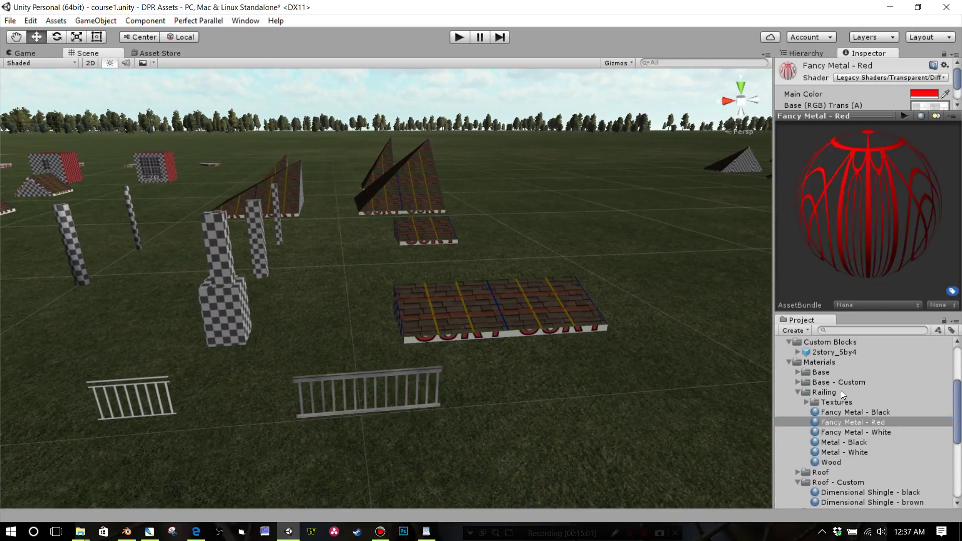
click(823, 460)
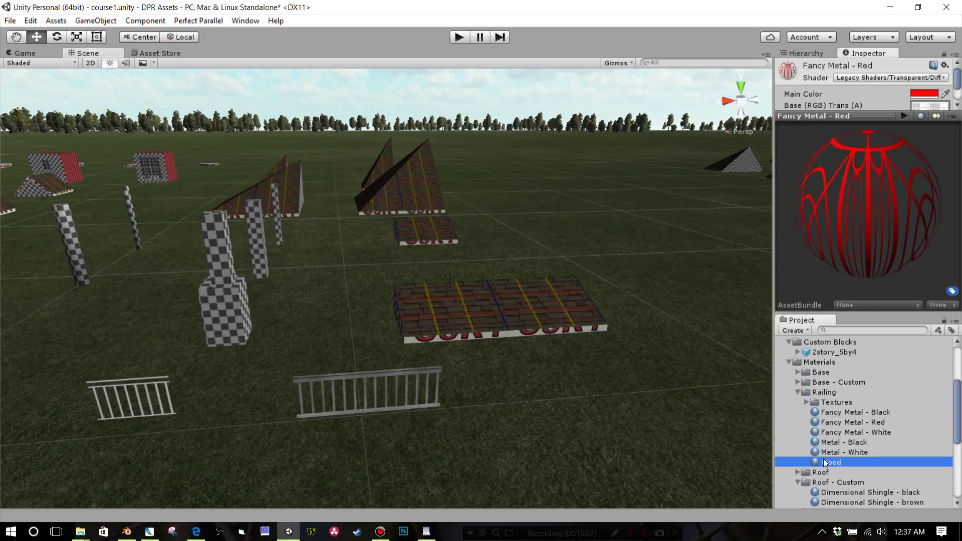
click(921, 94)
mouse_move(687, 251)
mouse_down()
mouse_move(681, 240)
mouse_move(698, 220)
mouse_move(670, 232)
mouse_up()
drag(771, 287, 771, 281)
mouse_move(731, 256)
mouse_down()
mouse_move(696, 230)
mouse_move(711, 209)
mouse_move(715, 217)
mouse_up()
click(474, 353)
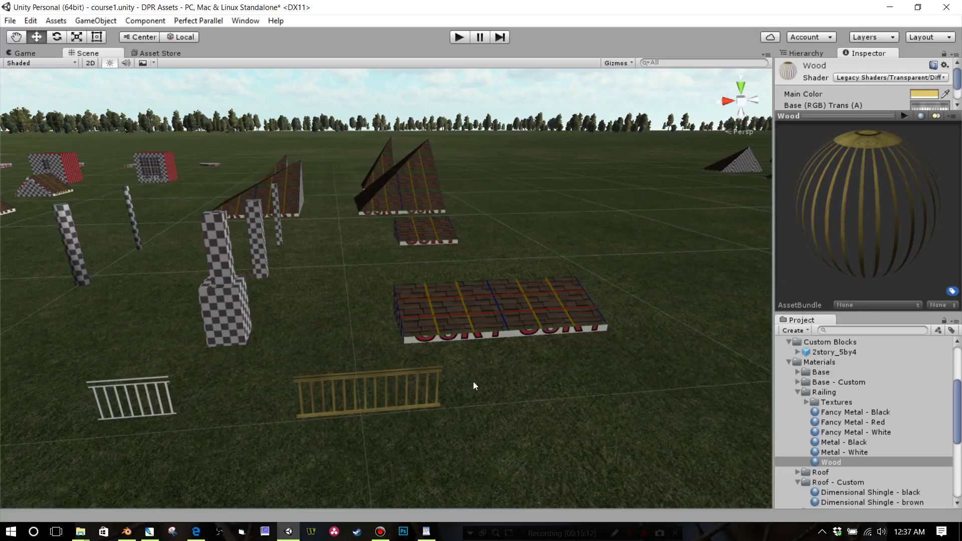
Step: Examine the tinted wood railing up close and from different angles among the sample pieces
alt+drag(473, 381, 385, 369)
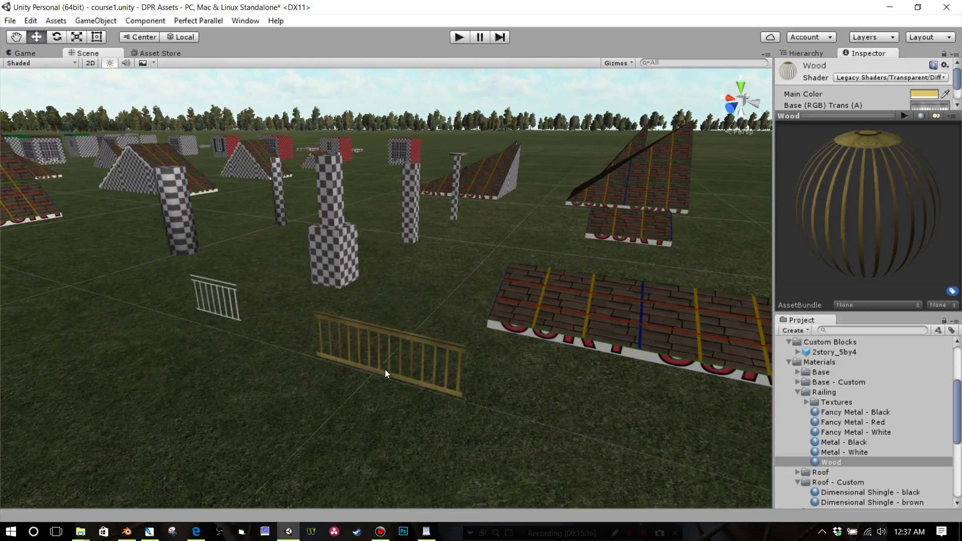
click(386, 360)
key(f)
right_drag(388, 364, 512, 365)
key(w)
key(s)
key(a)
click(512, 365)
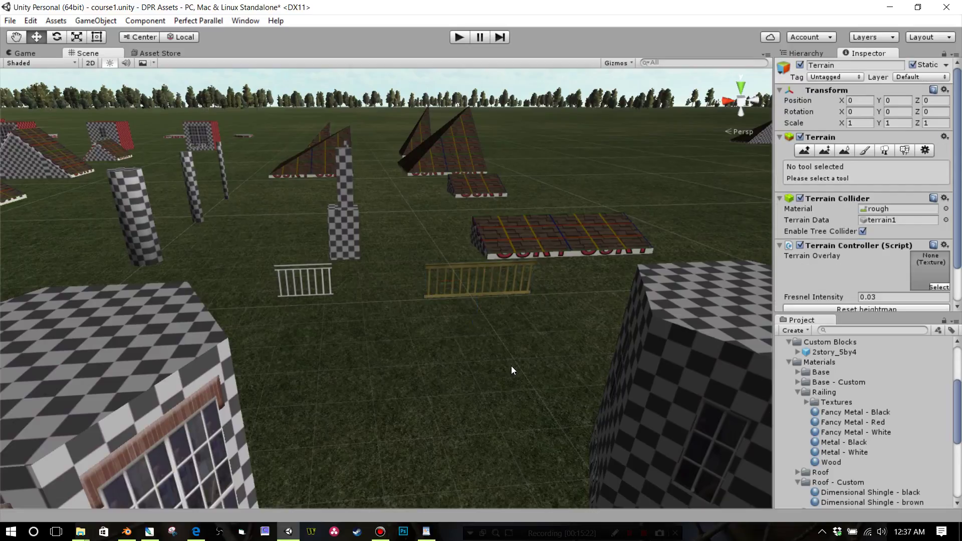
Step: Look over the whole field of sample blocks and roofs, ending at the red hip-roofed house with the green bay
scroll(511, 366, down, 4)
scroll(429, 380, down, 8)
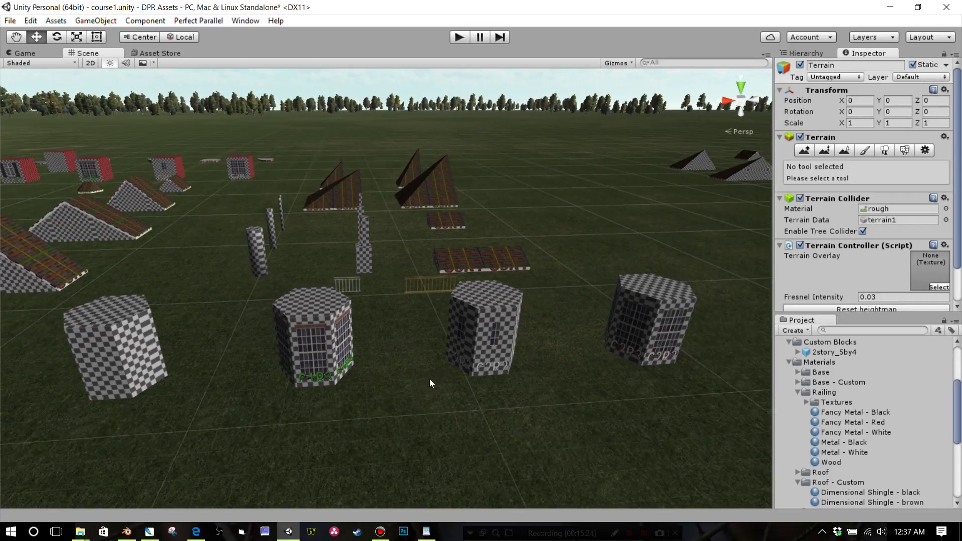
right_drag(429, 379, 390, 376)
scroll(441, 372, down, 2)
alt+drag(490, 401, 737, 436)
scroll(573, 401, down, 10)
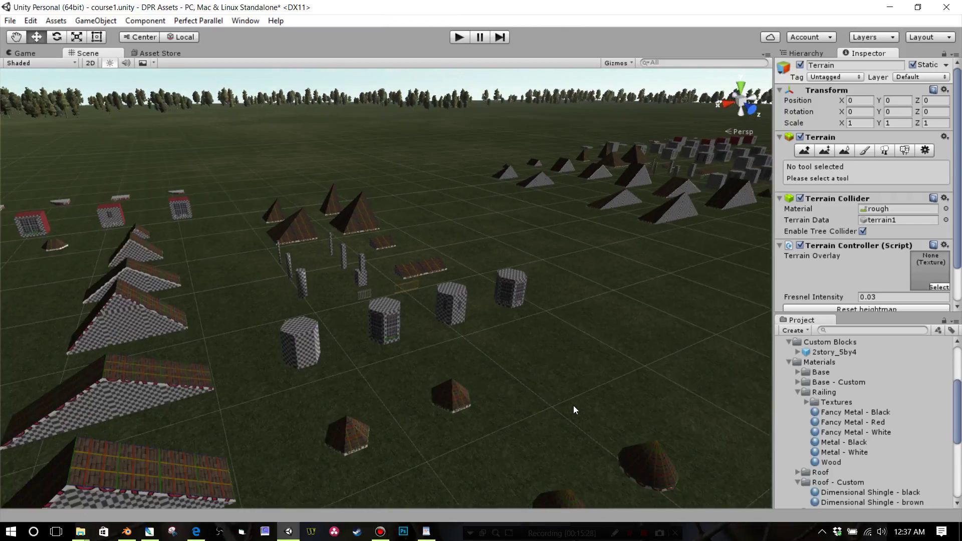
alt+drag(554, 411, 631, 412)
scroll(581, 413, up, 5)
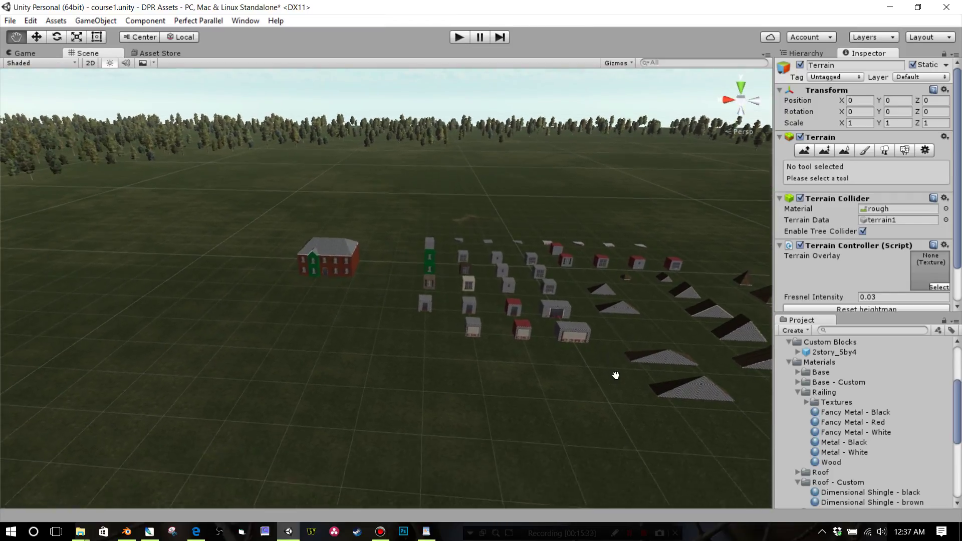
scroll(579, 416, up, 3)
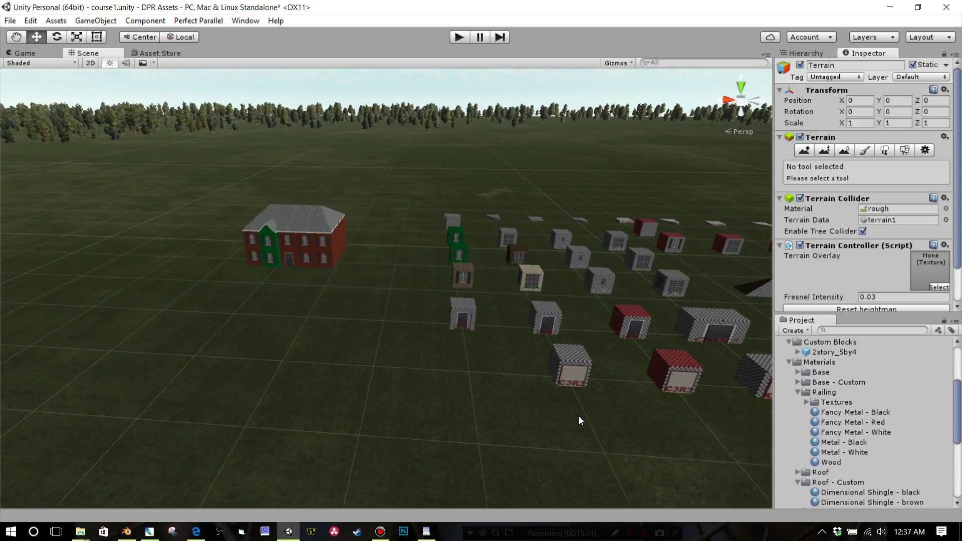
right_drag(560, 420, 440, 360)
scroll(476, 376, up, 4)
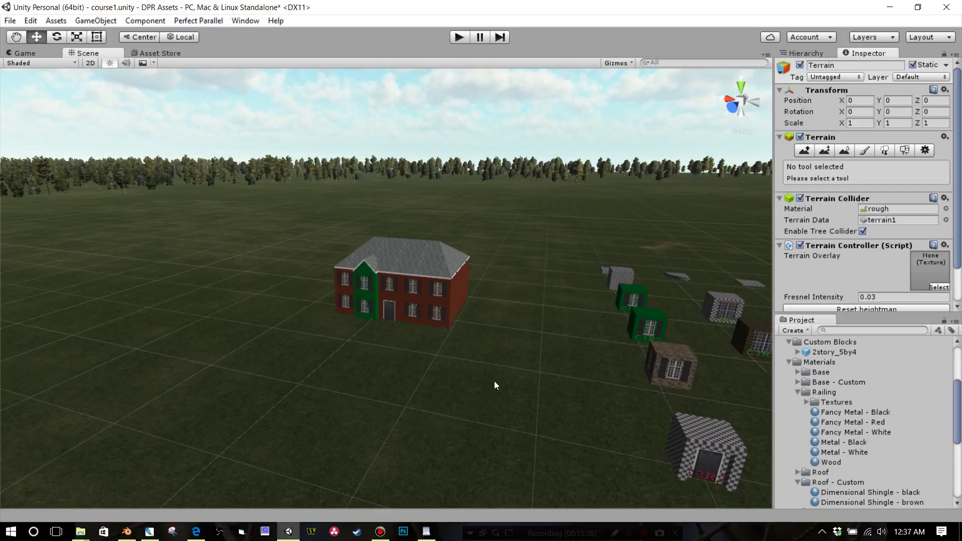
mouse_move(494, 384)
alt+mouse_down()
mouse_move(513, 383)
mouse_move(493, 393)
alt+mouse_up()
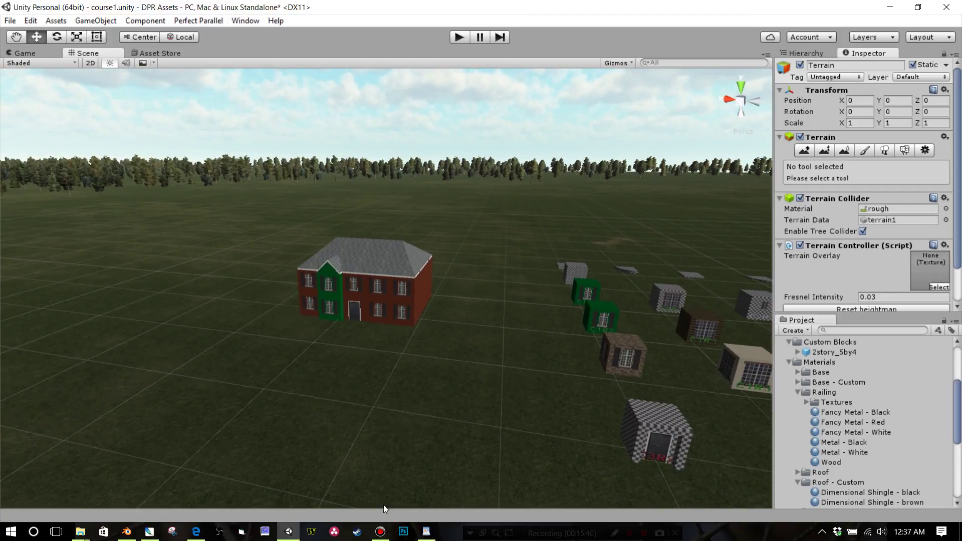